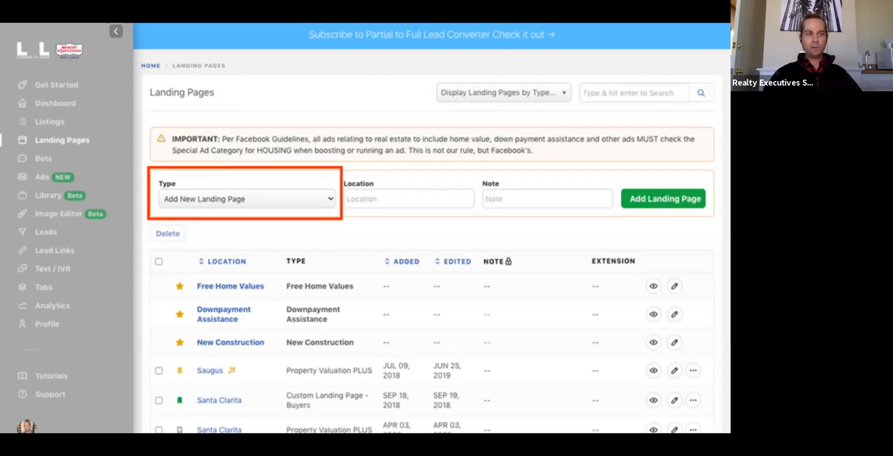
key(Right)
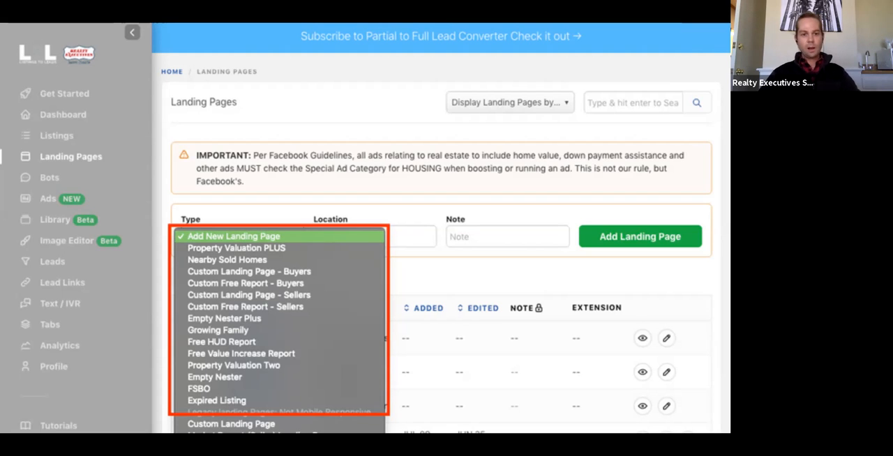
click(281, 394)
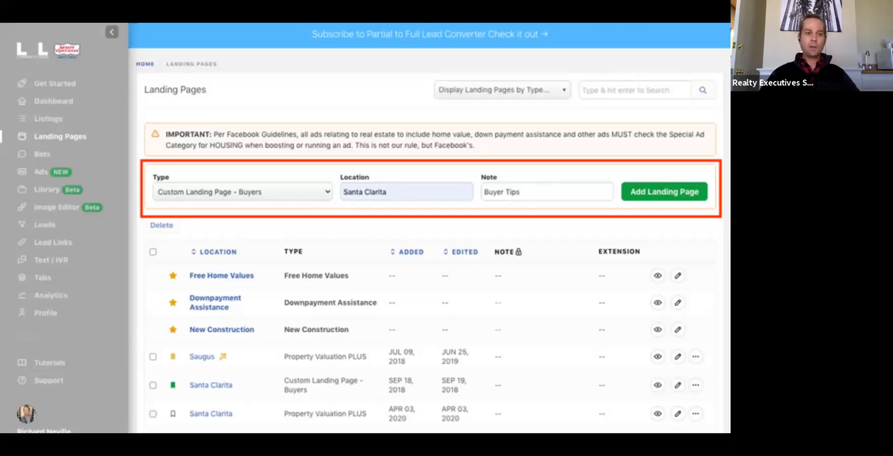
mouse_move(154, 331)
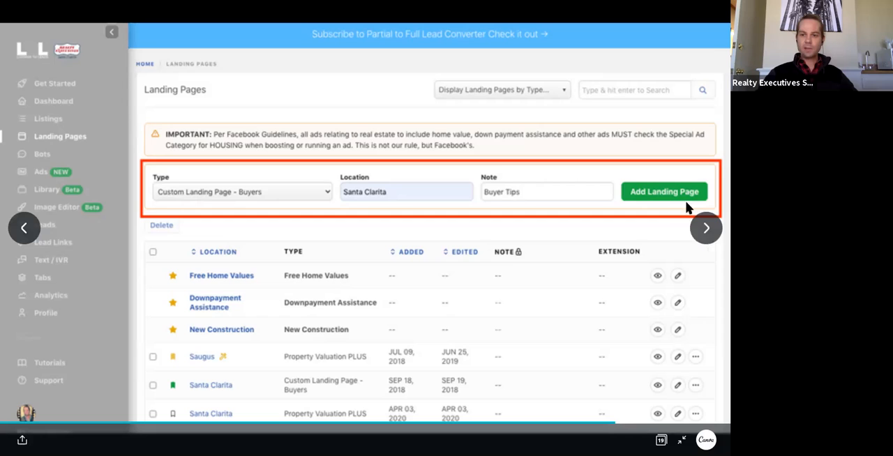
click(704, 228)
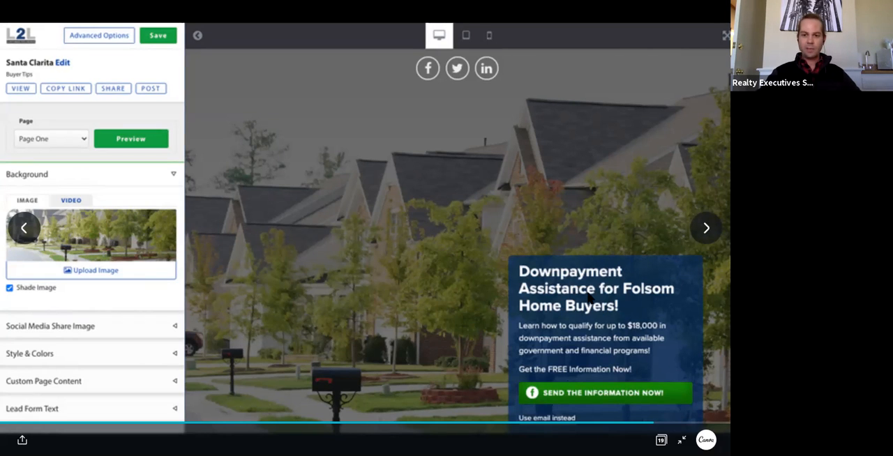
click(704, 228)
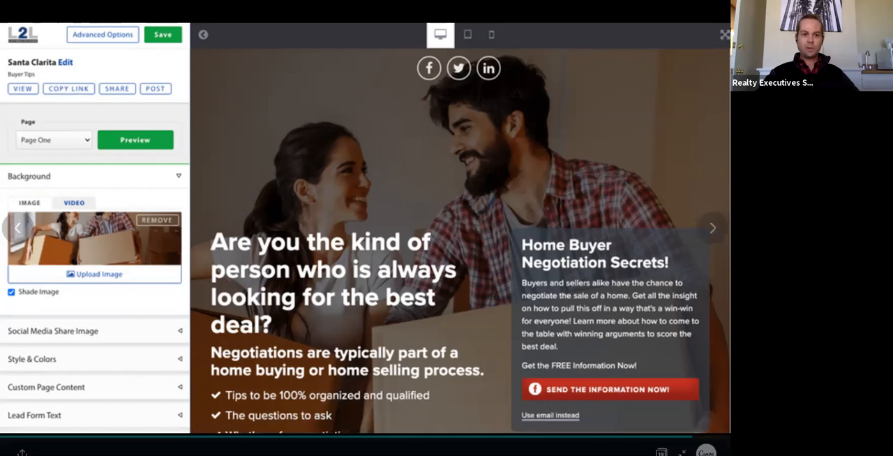
click(705, 227)
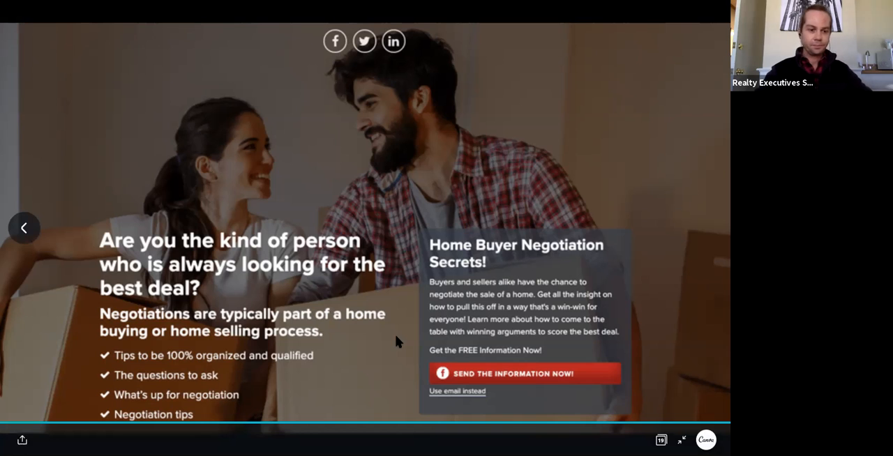
key(Escape)
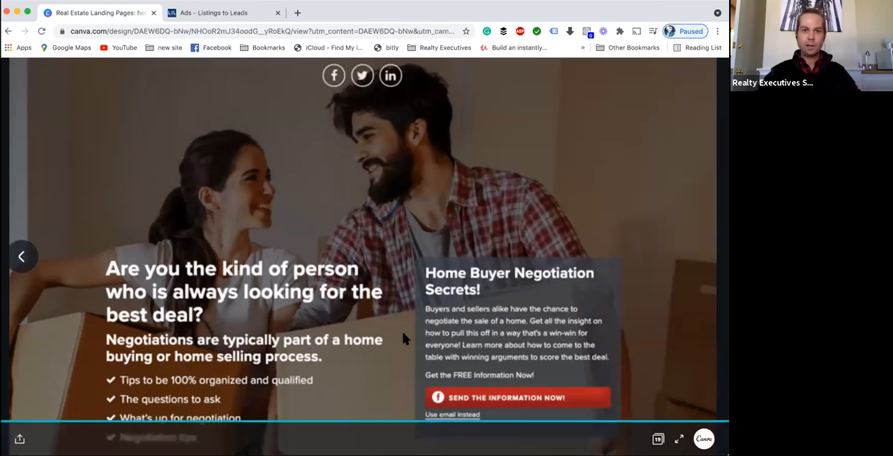
- Switch to the Listings to Leads tab and open the Landing Pages section
click(225, 13)
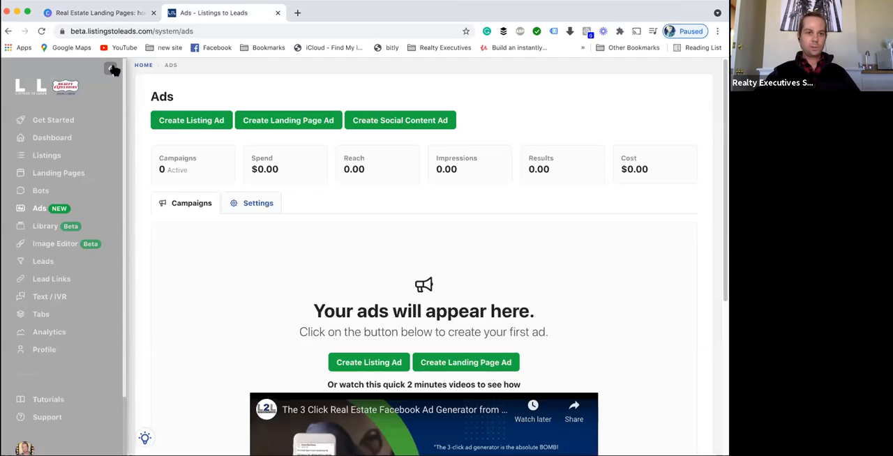
click(50, 173)
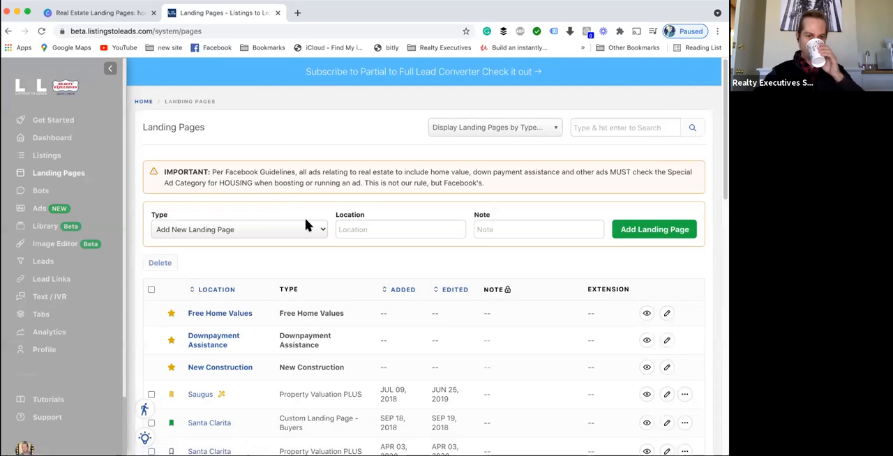
- Choose the Custom Landing Page - Buyers type for a new landing page and set its location to Santa Clarita
click(253, 231)
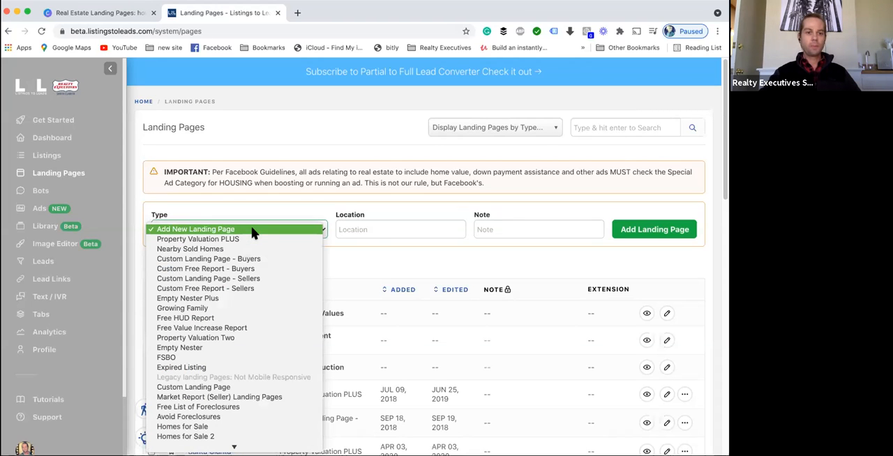
click(224, 259)
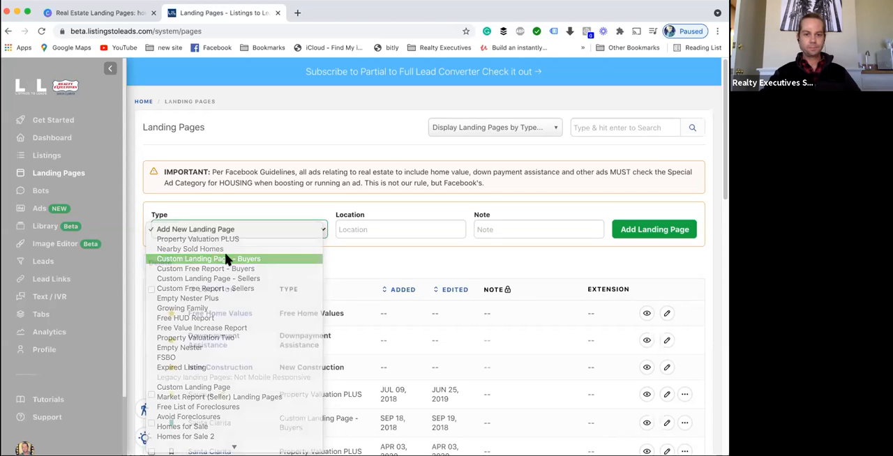
click(353, 229)
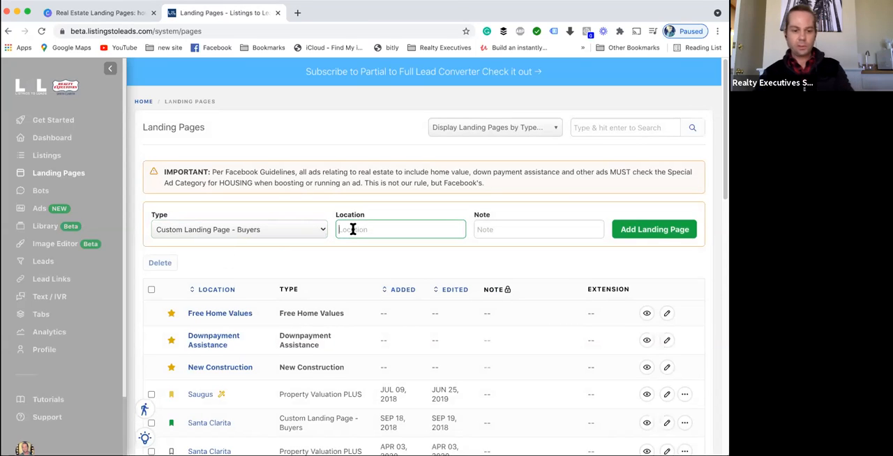
text(Santa Clarita)
- Enter the note Home Buyer Report and add the new landing page
click(501, 231)
text(B)
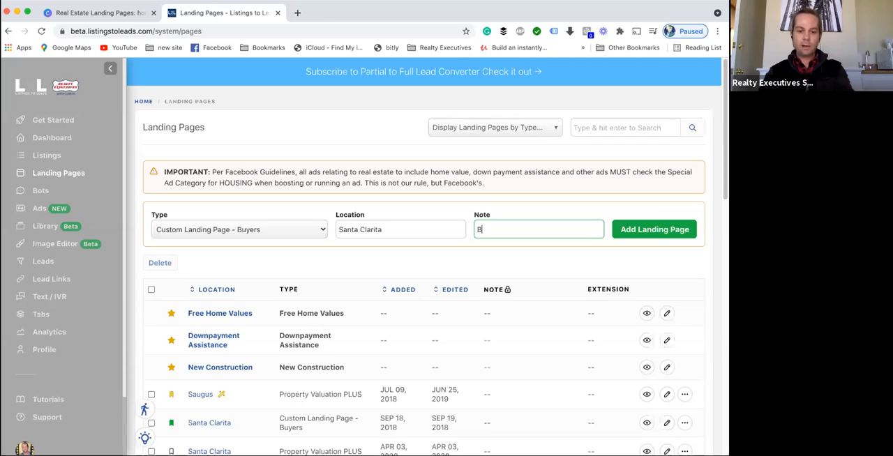
key(BackSpace)
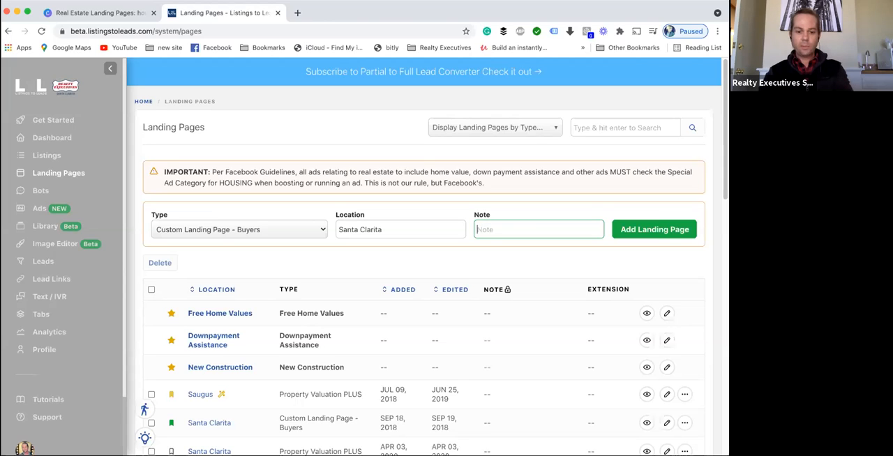
text(B)
key(BackSpace)
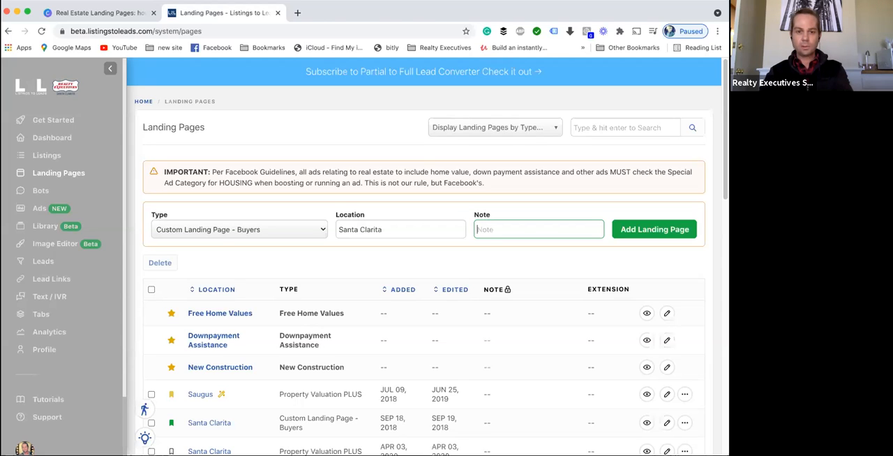
text(Home Buyer Report)
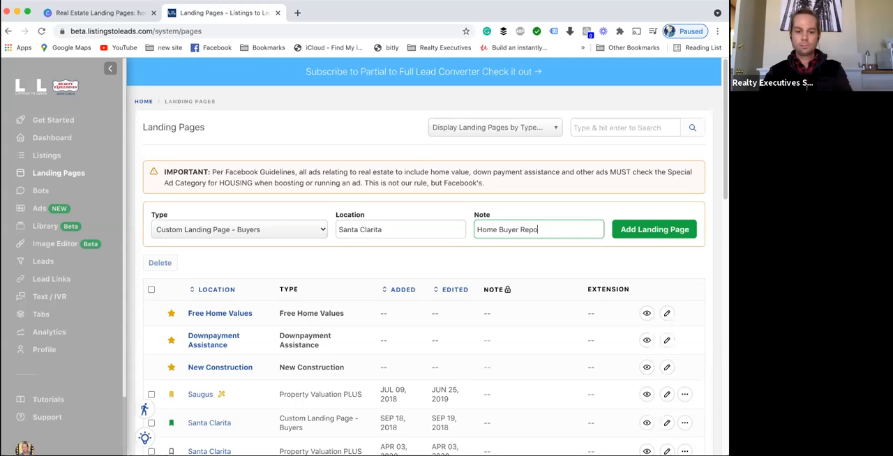
click(627, 237)
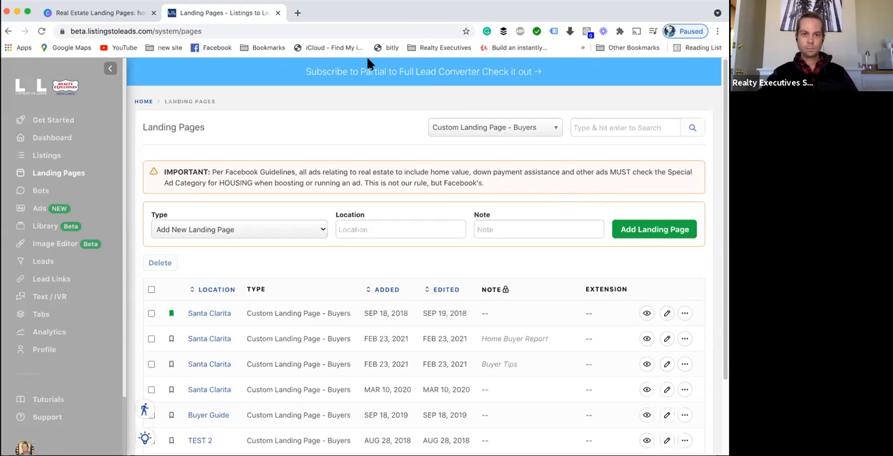
- Open the Santa Clarita landing page noted Home Buyer Report in the editor
scroll(367, 289, down, 3)
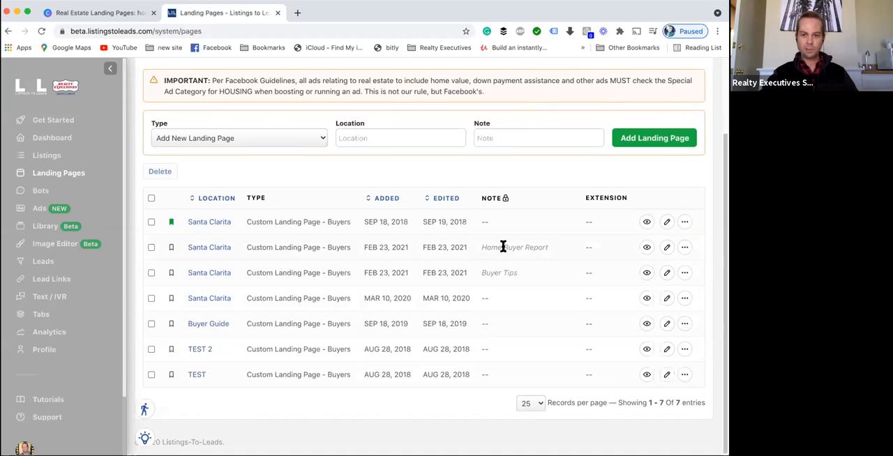
drag(478, 246, 555, 244)
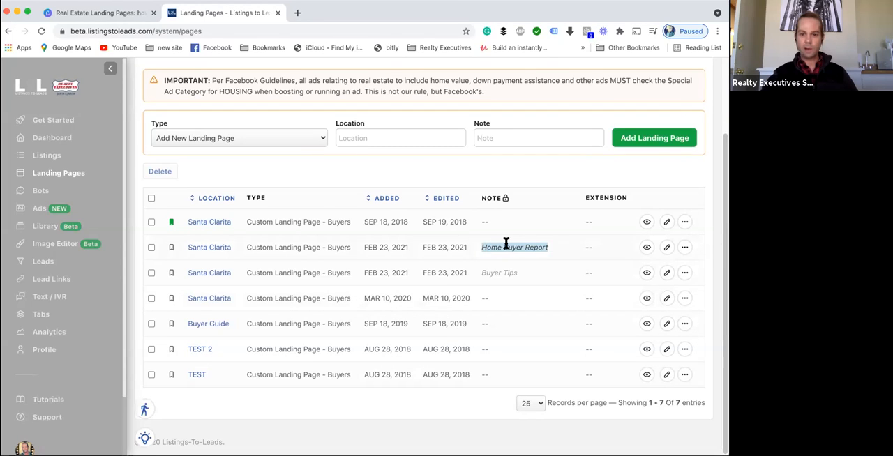
click(667, 248)
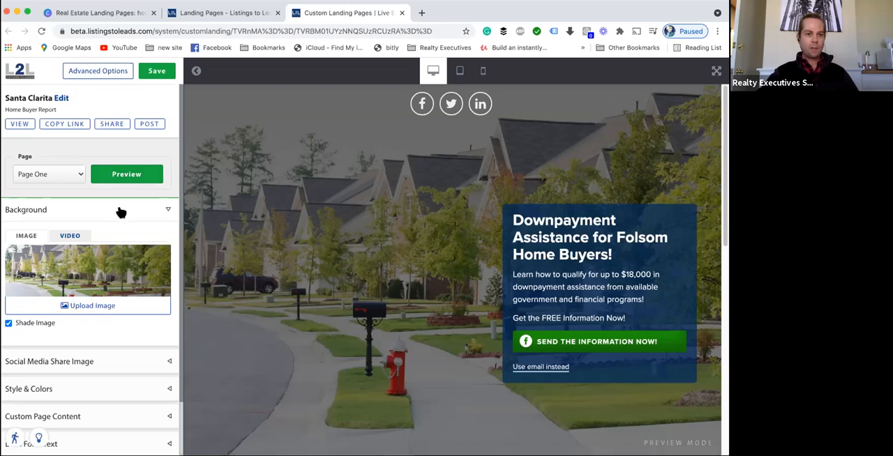
scroll(120, 214, down, 1)
scroll(120, 214, down, 3)
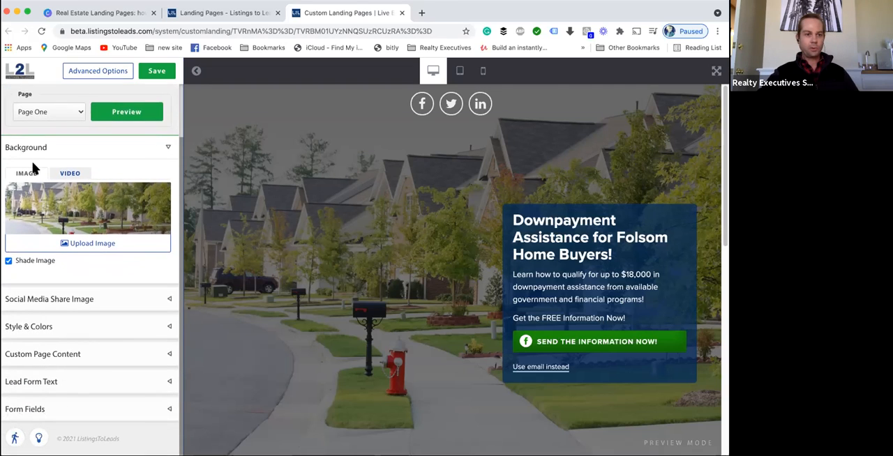
scroll(79, 183, up, 1)
scroll(100, 182, down, 1)
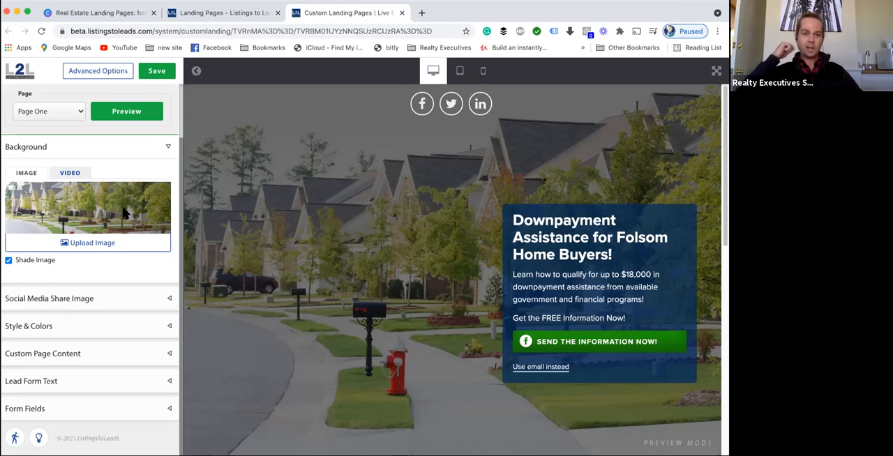
scroll(114, 255, up, 1)
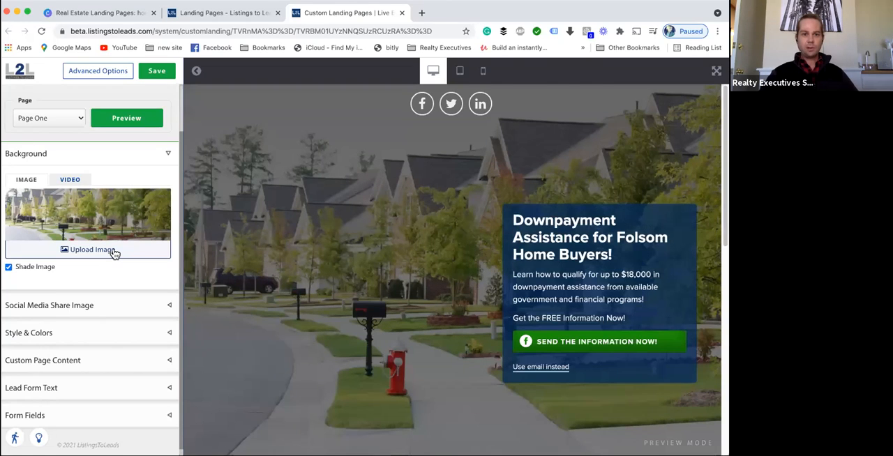
- Upload Buyer-Tips.png from Downloads as the page's background image
click(73, 183)
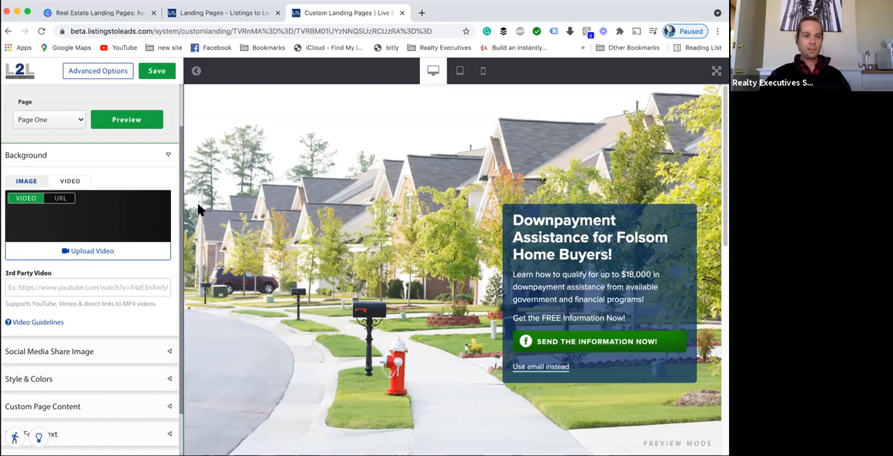
click(27, 180)
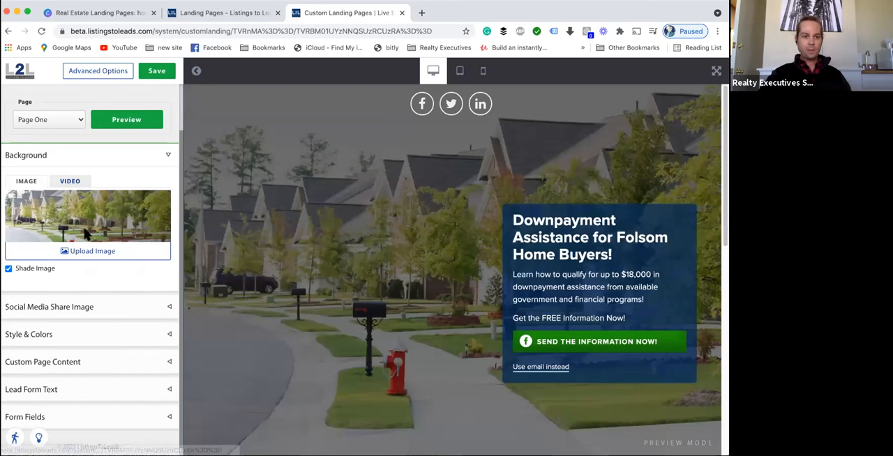
click(85, 252)
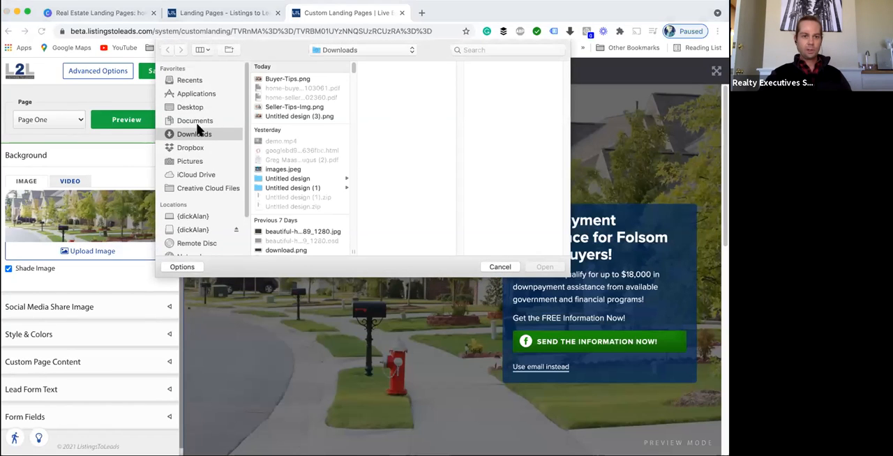
click(286, 79)
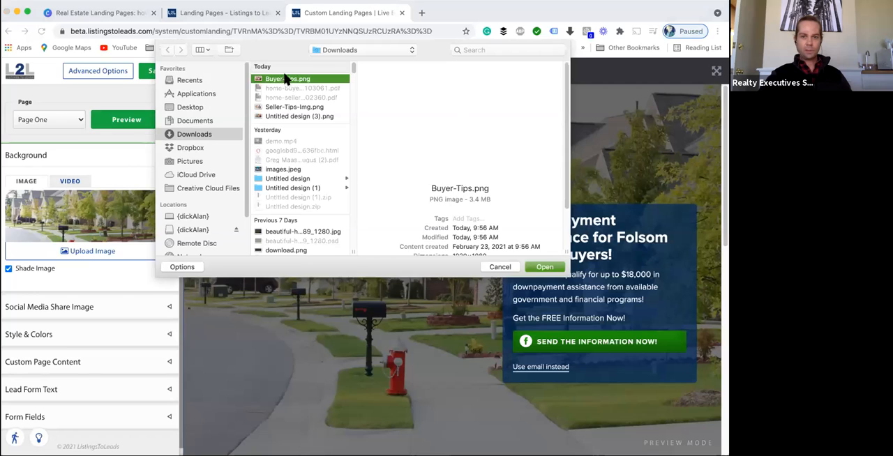
click(545, 267)
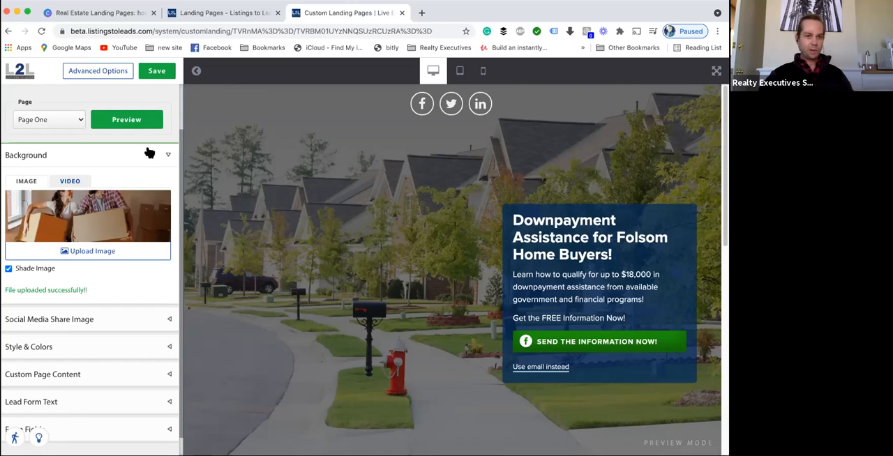
- Save the landing page changes
click(155, 77)
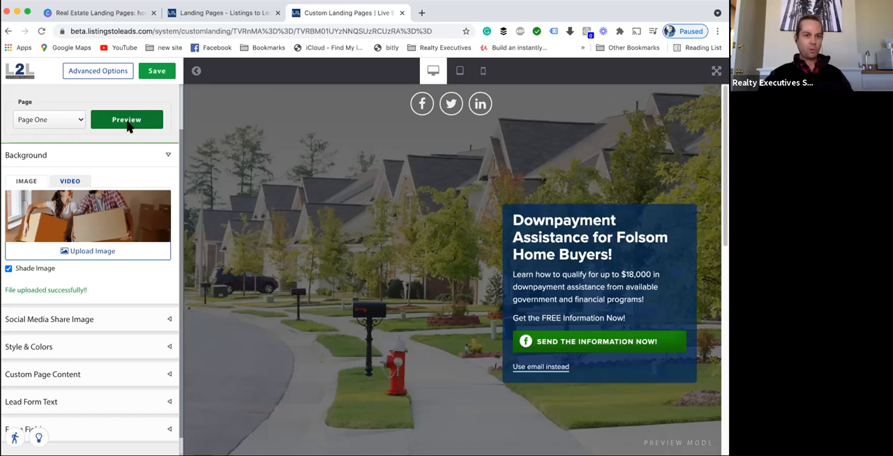
click(155, 75)
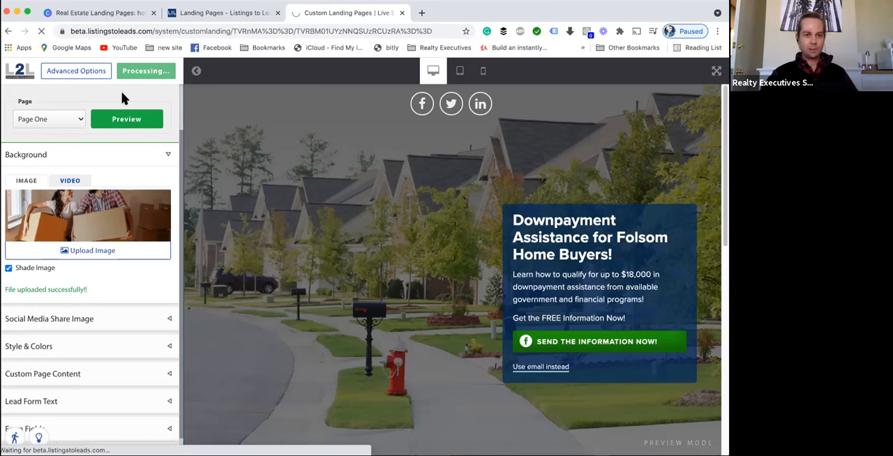
- Expand the Background and Social Media Share Image settings sections to review them
scroll(120, 255, down, 1)
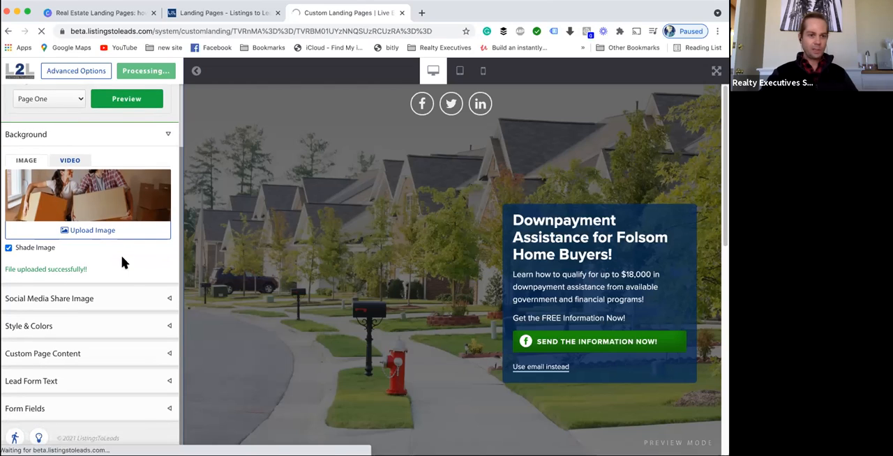
click(84, 298)
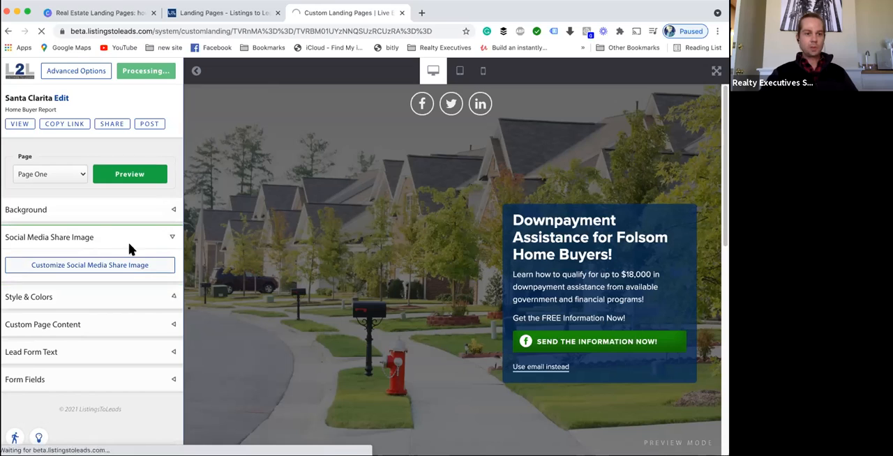
click(124, 212)
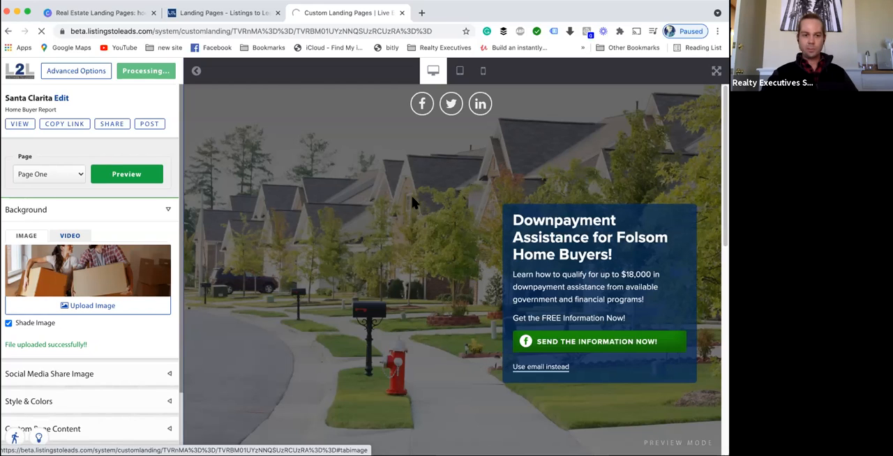
scroll(70, 205, down, 1)
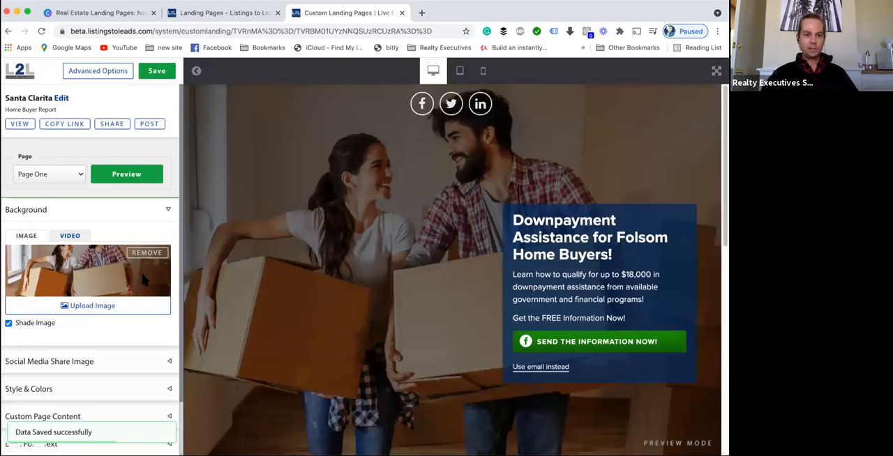
scroll(119, 274, down, 3)
click(28, 300)
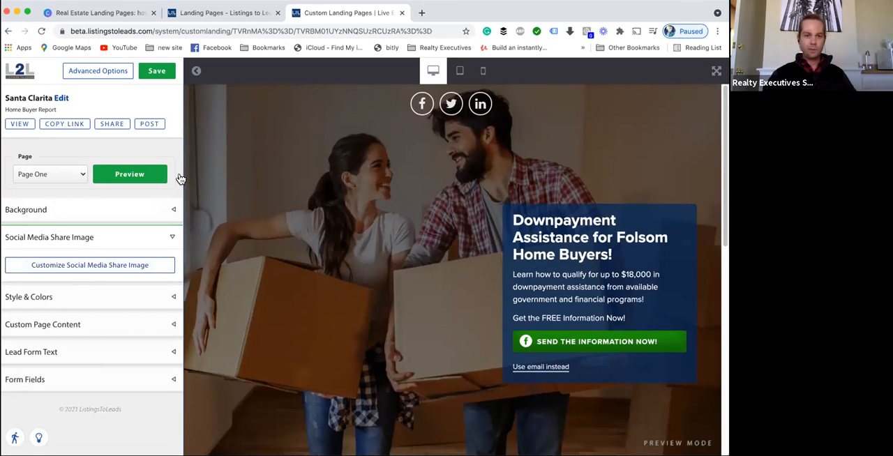
- Open Style & Colors and set the form background colour to dark grey rgba(66, 70, 74, 0.7)
click(89, 302)
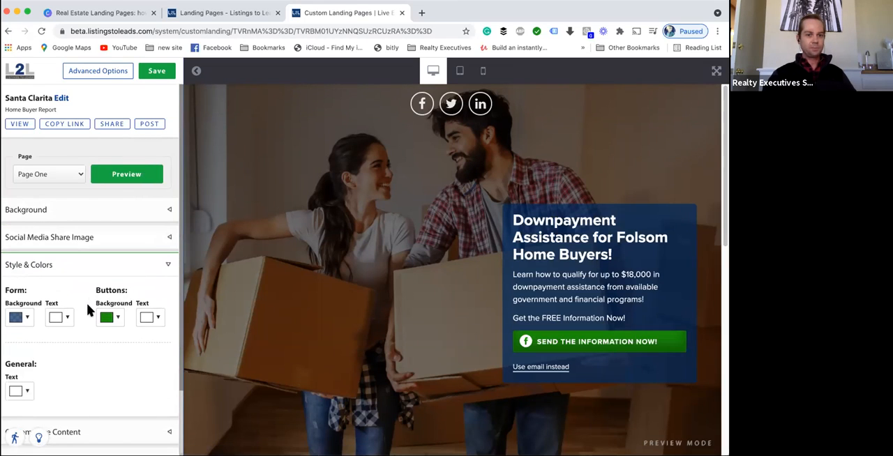
click(30, 319)
click(21, 377)
click(18, 387)
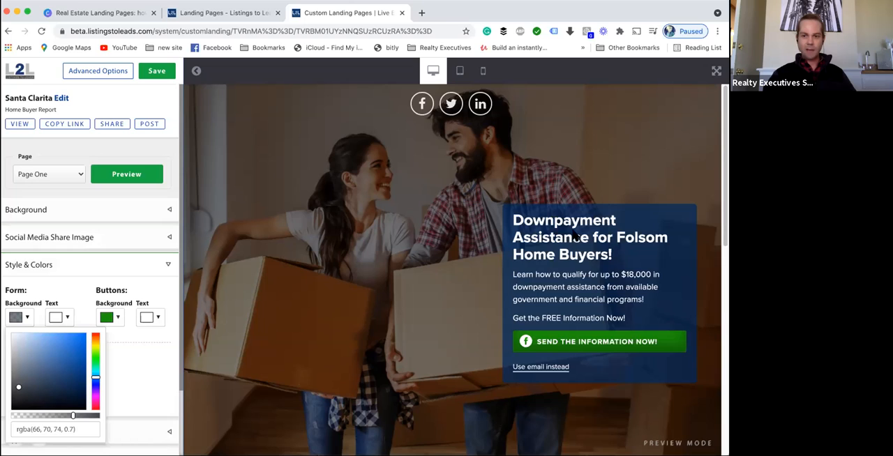
click(78, 298)
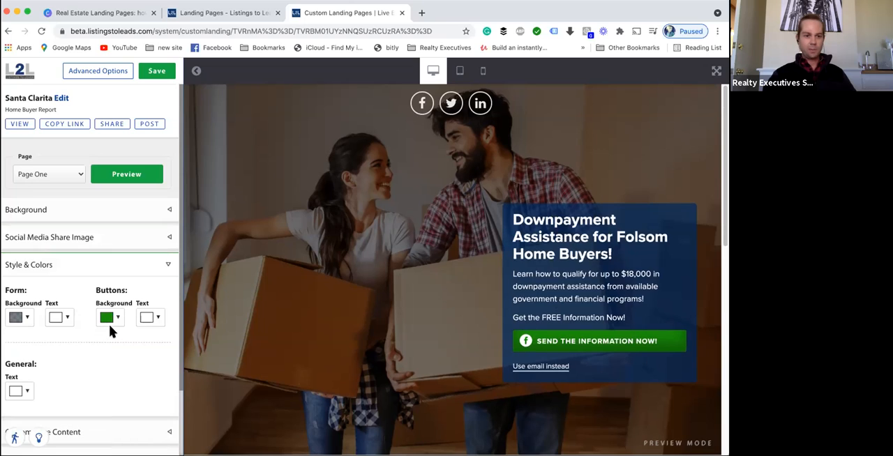
- Set the button background colour to red rgb(165, 11, 11)
click(108, 318)
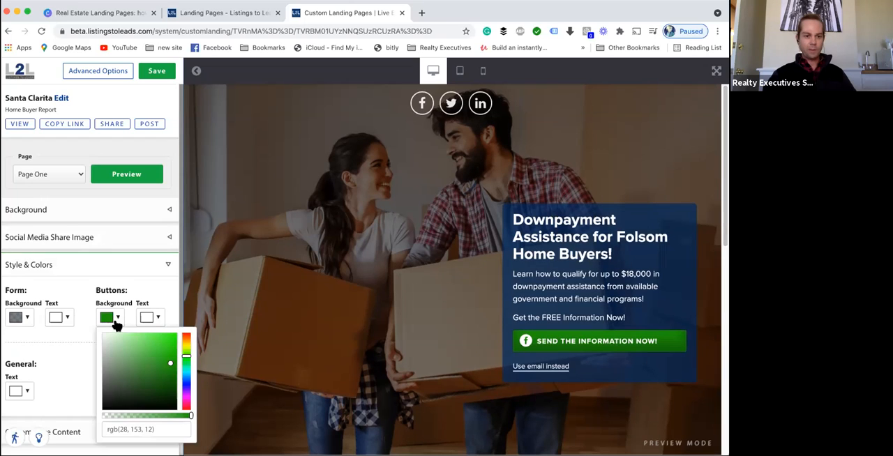
click(186, 408)
drag(168, 375, 171, 363)
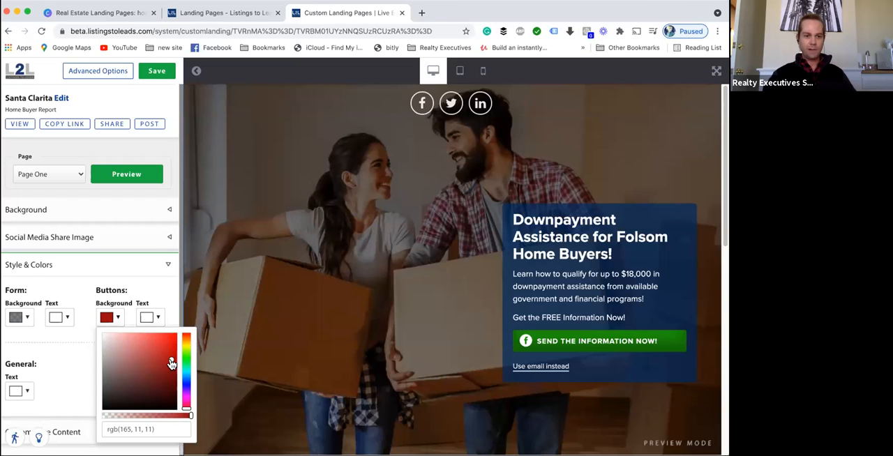
click(145, 292)
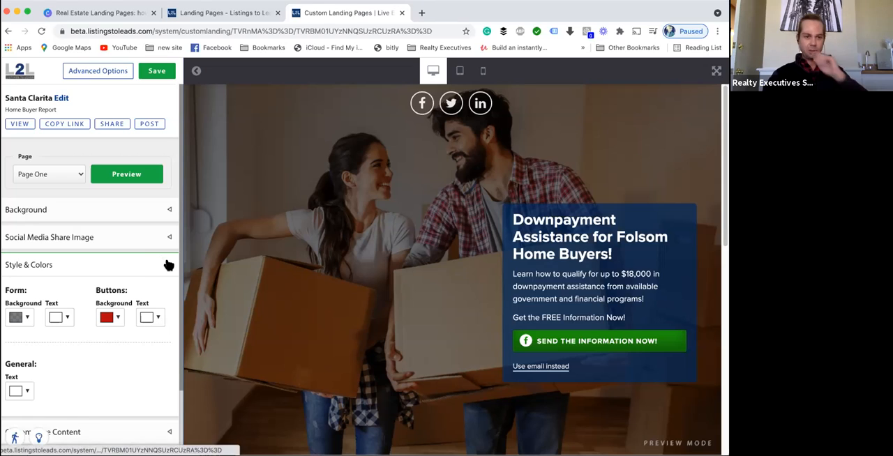
- Collapse Style & Colors and set the Custom Page Content type to Bullet Points
click(168, 265)
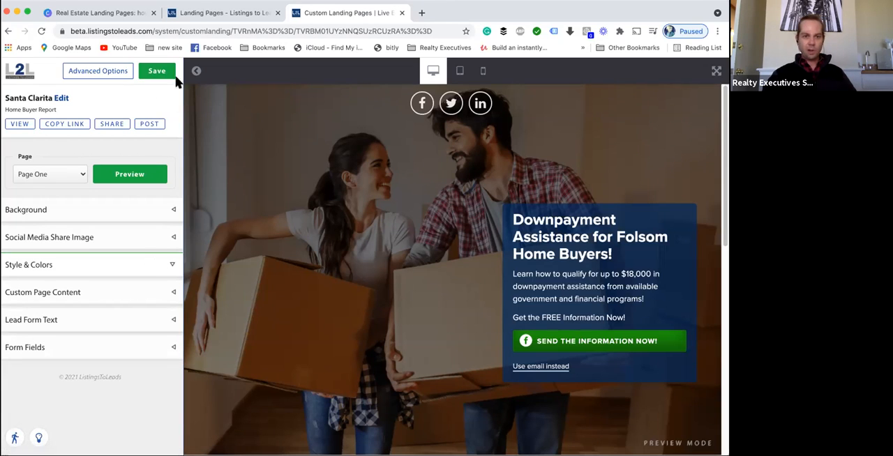
click(126, 240)
click(127, 266)
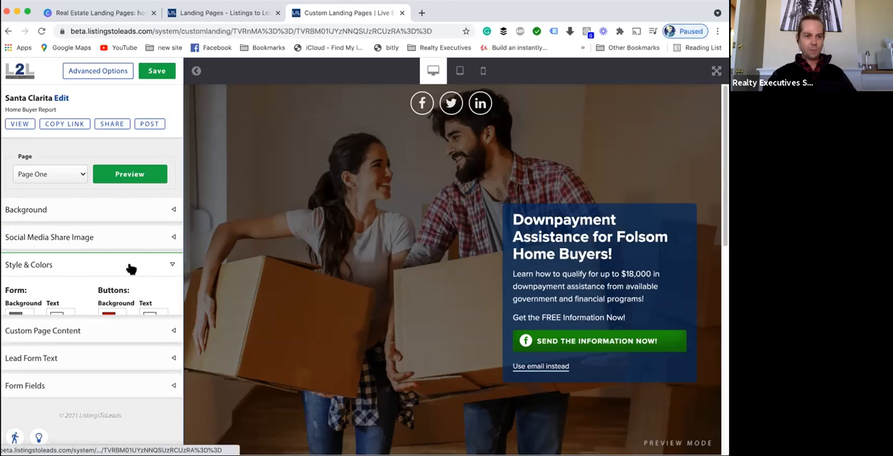
click(124, 265)
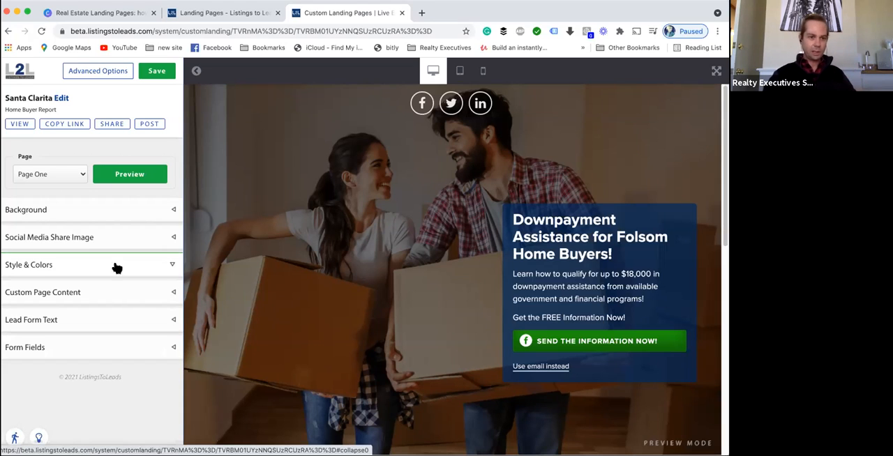
click(114, 298)
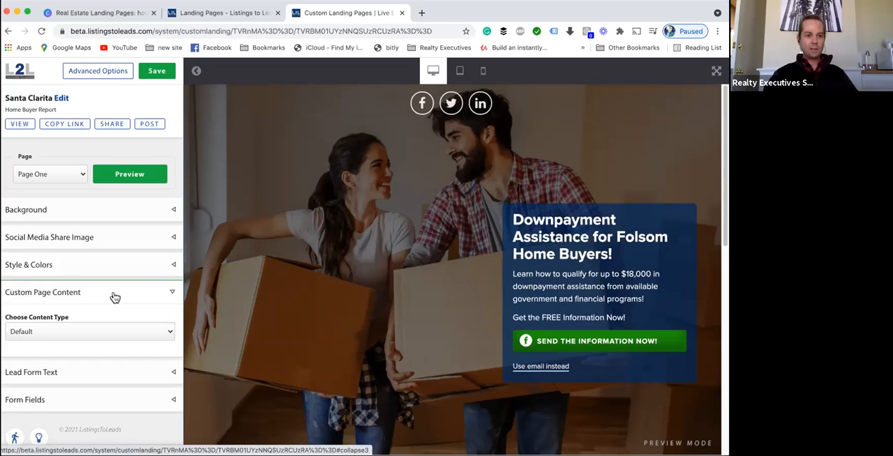
click(113, 333)
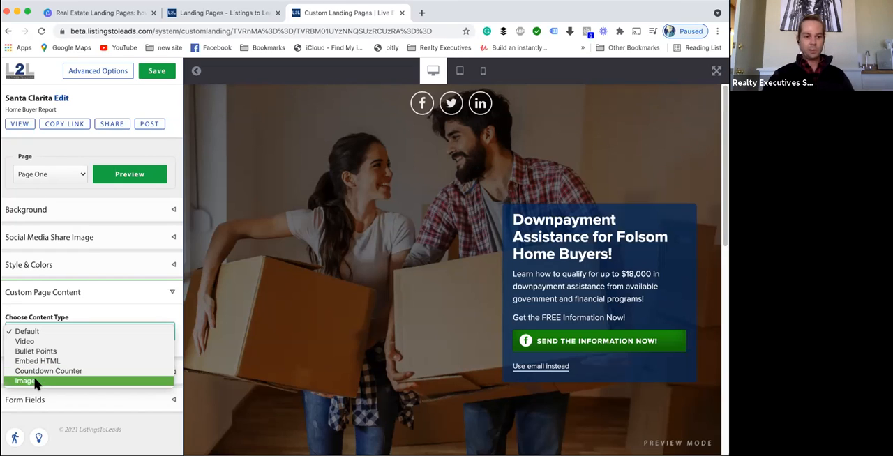
click(36, 352)
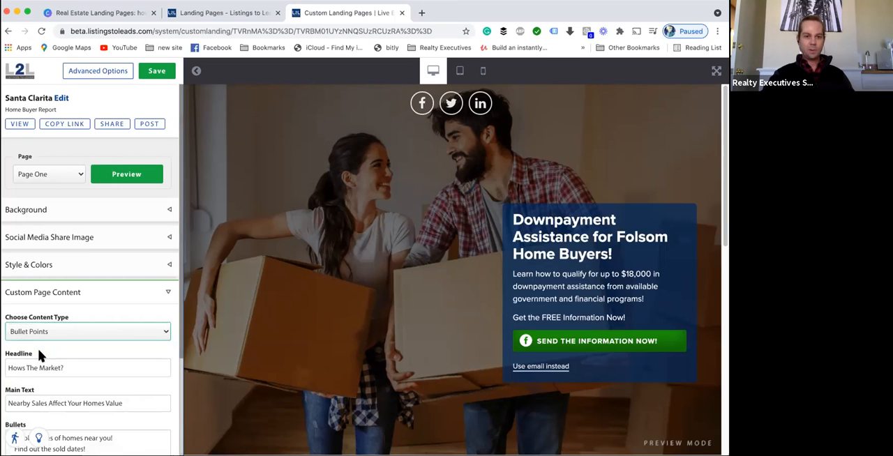
- Replace the headline with the pasted text "Are you the kind of person who is always looking for the best deal?"
scroll(80, 362, down, 1)
scroll(81, 359, down, 3)
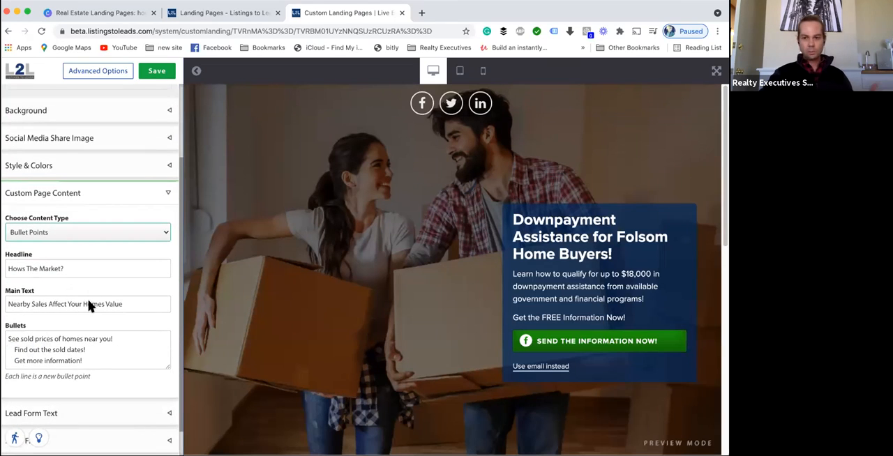
click(726, 159)
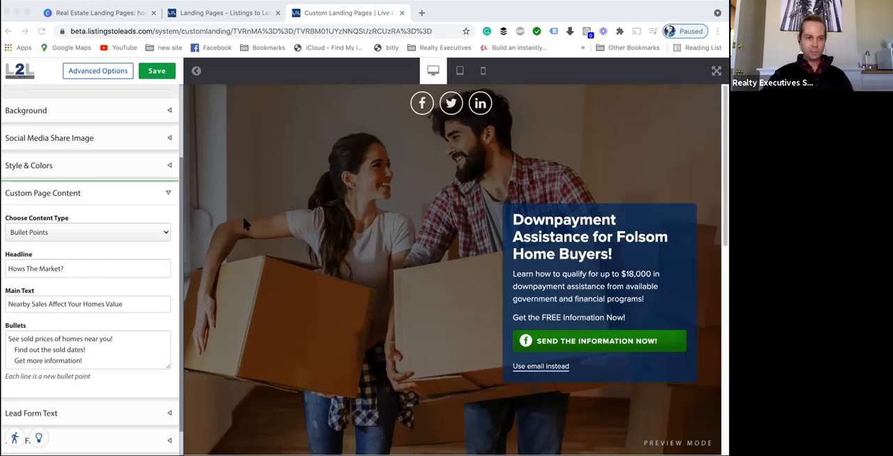
triple_click(79, 267)
key(super+v)
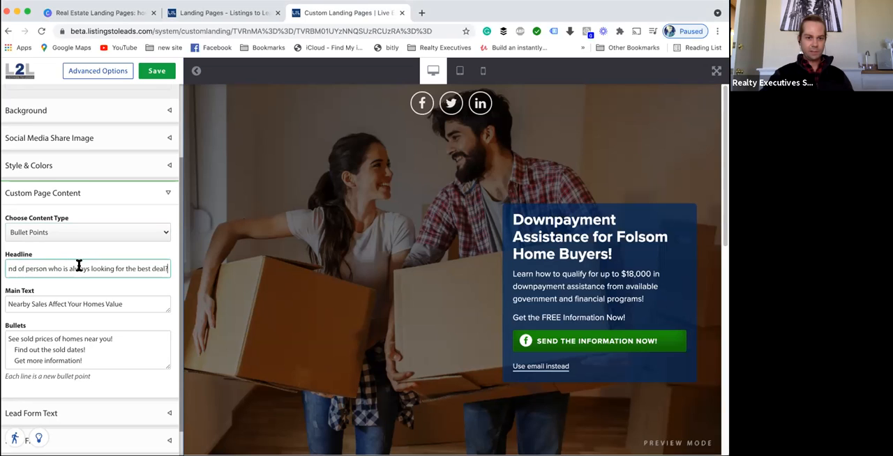
- Replace the main text with the pasted sentence ending "part of a home buying or home selling process."
click(73, 302)
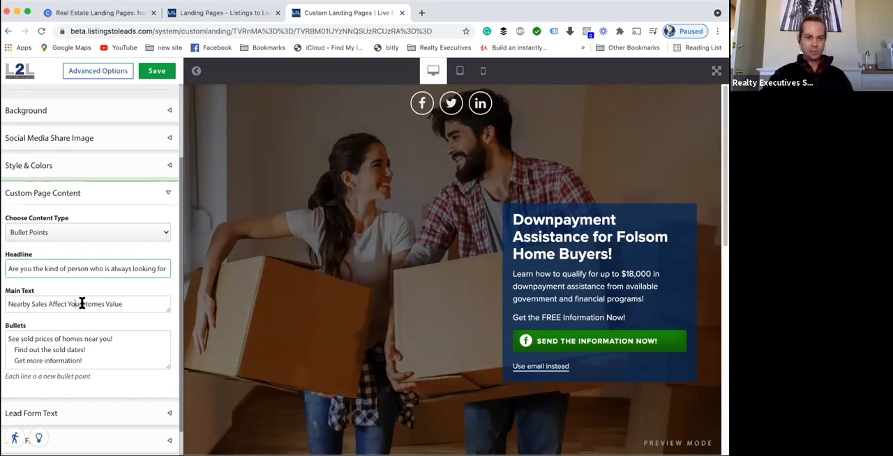
triple_click(147, 301)
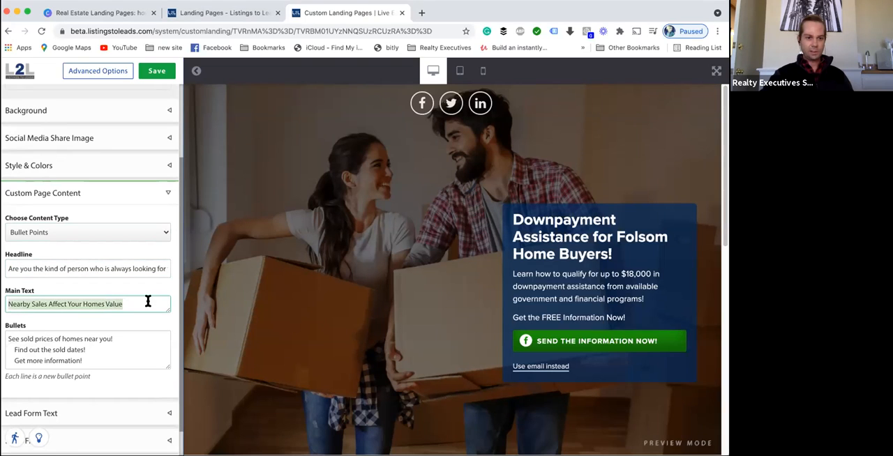
click(726, 128)
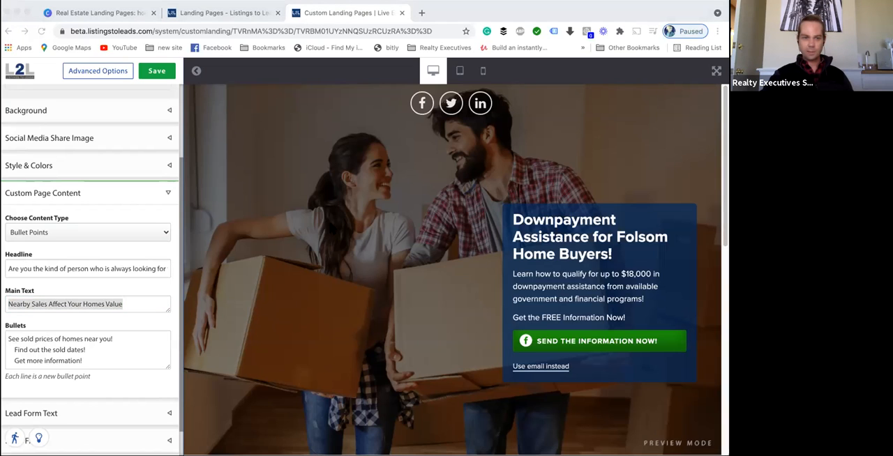
click(75, 304)
triple_click(74, 303)
key(super+v)
key(BackSpace)
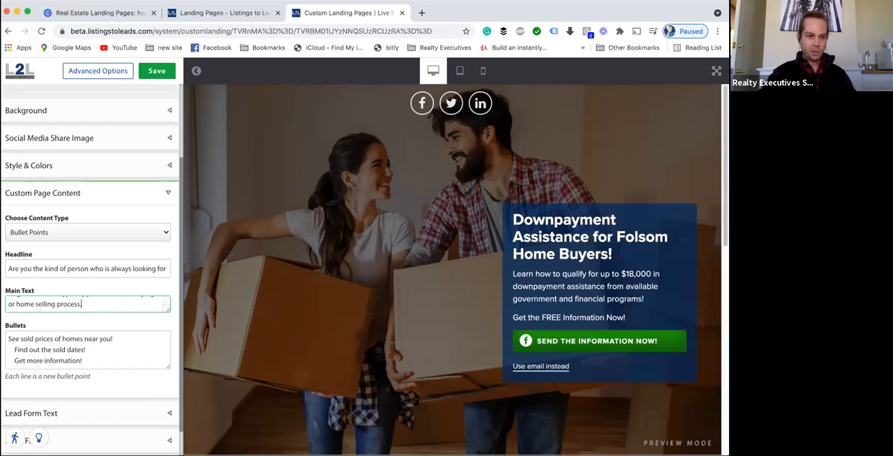
- Switch to the PDF reader and read through the Home Buyer Negotiation Secrets report's opening pages
key(super+Tab)
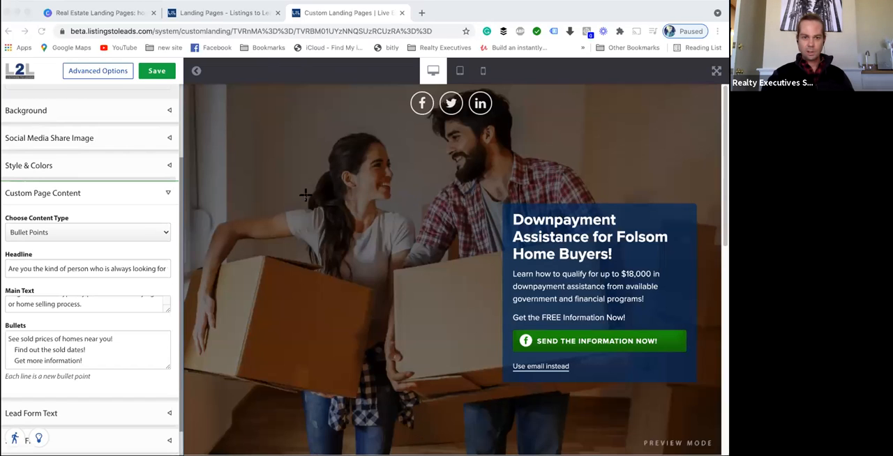
click(612, 377)
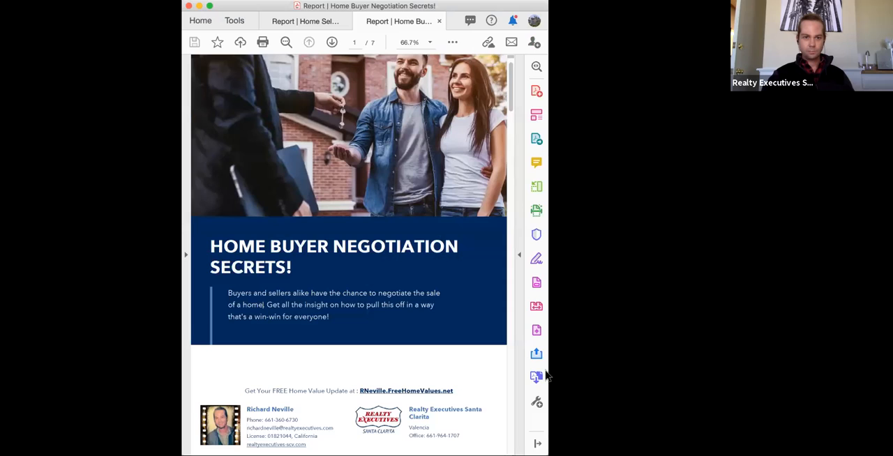
drag(545, 219, 635, 246)
scroll(355, 179, down, 10)
scroll(355, 180, up, 6)
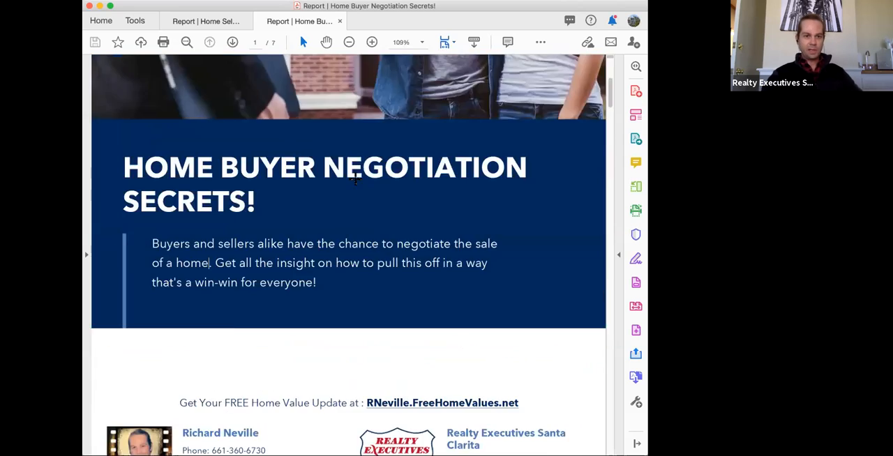
scroll(355, 179, up, 4)
scroll(355, 179, down, 2)
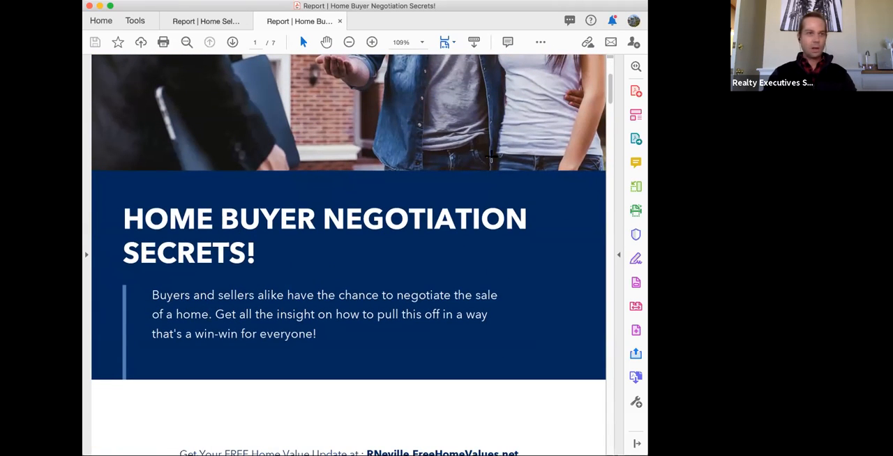
scroll(306, 293, down, 5)
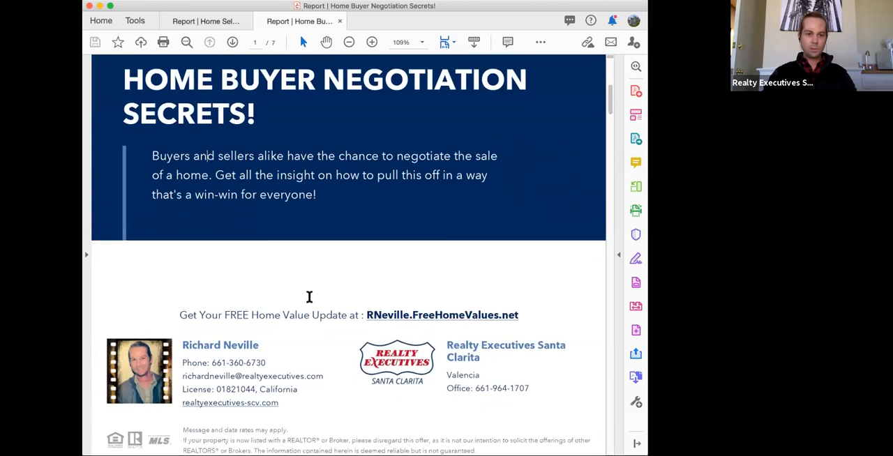
scroll(354, 300, down, 10)
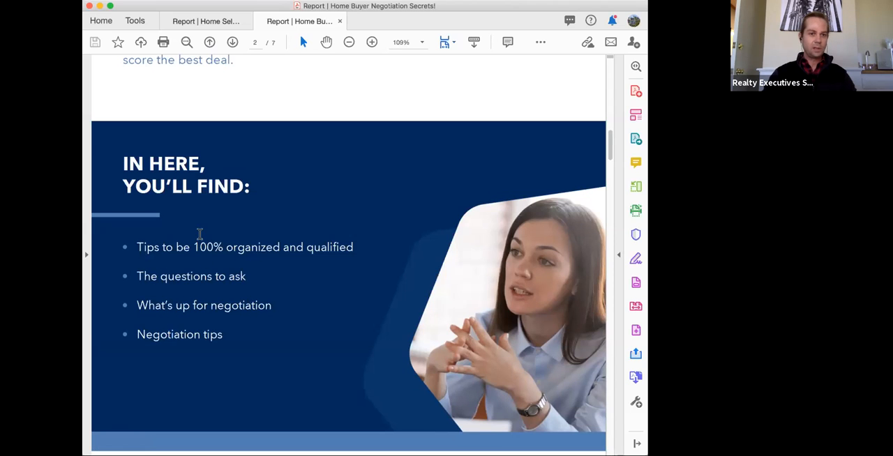
scroll(272, 273, up, 3)
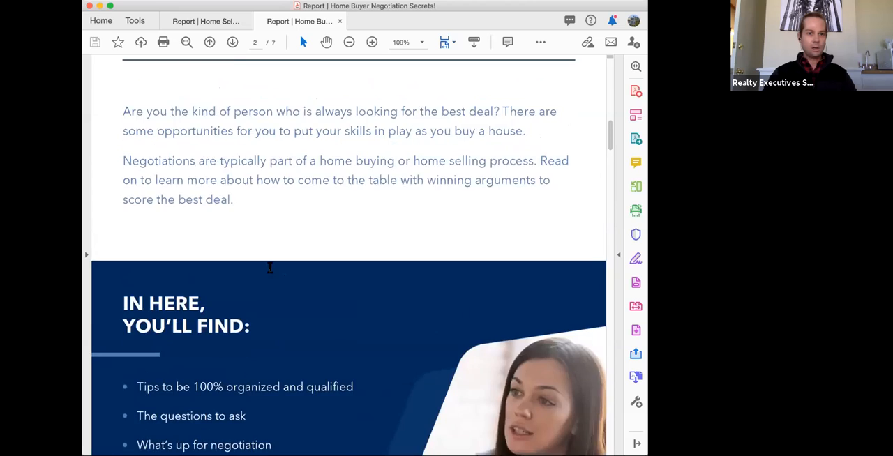
scroll(279, 268, up, 2)
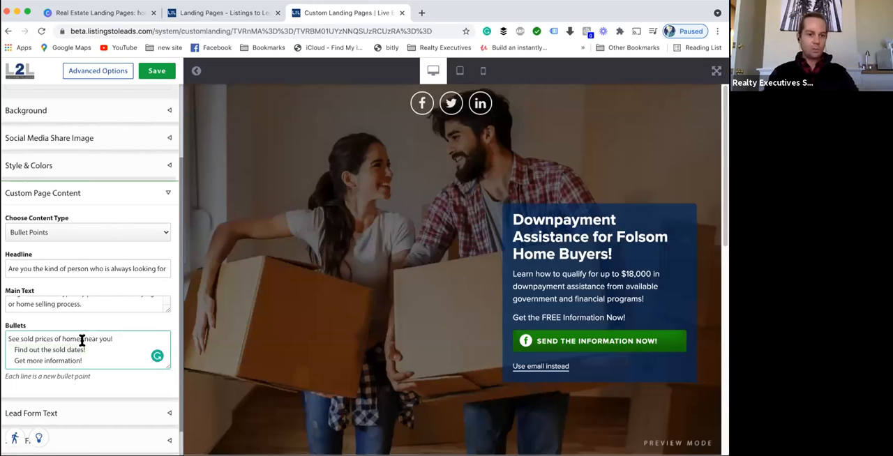
- Replace the bullets with the report's four tips, one per line, and save the landing page
triple_click(82, 340)
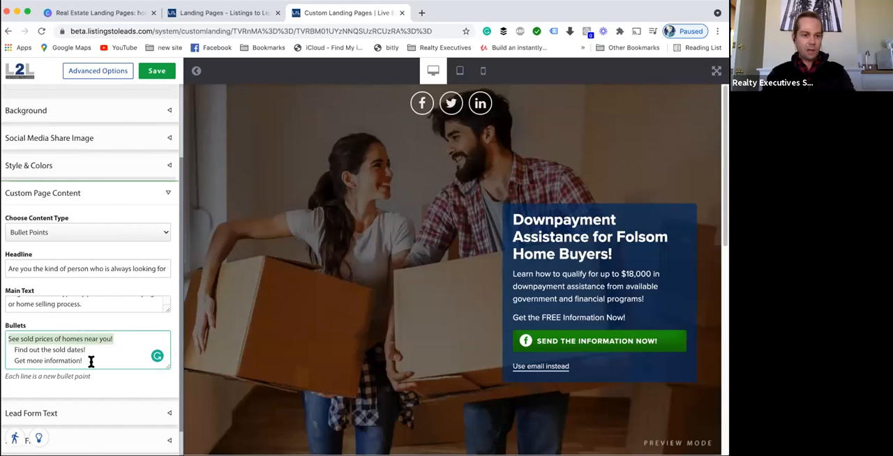
drag(91, 361, 14, 330)
key(BackSpace)
text(Tips to be 100% organized and qualified The questions to ask What's up for negotiation Negotiation tips)
scroll(106, 351, up, 2)
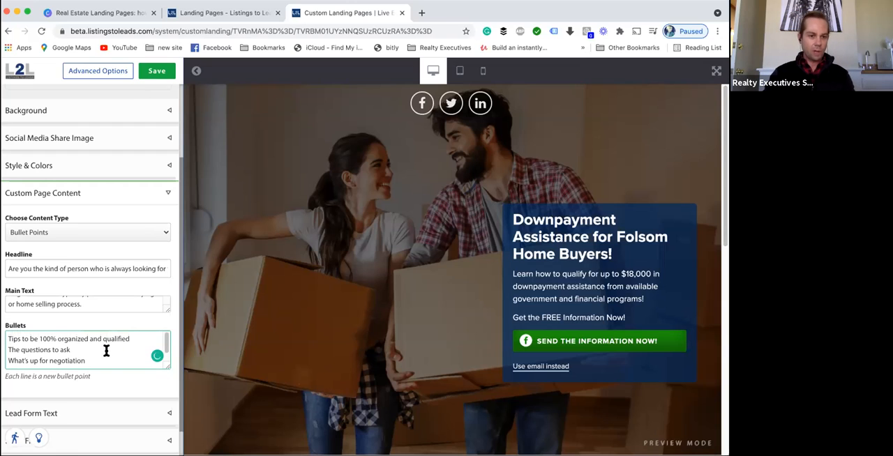
click(133, 338)
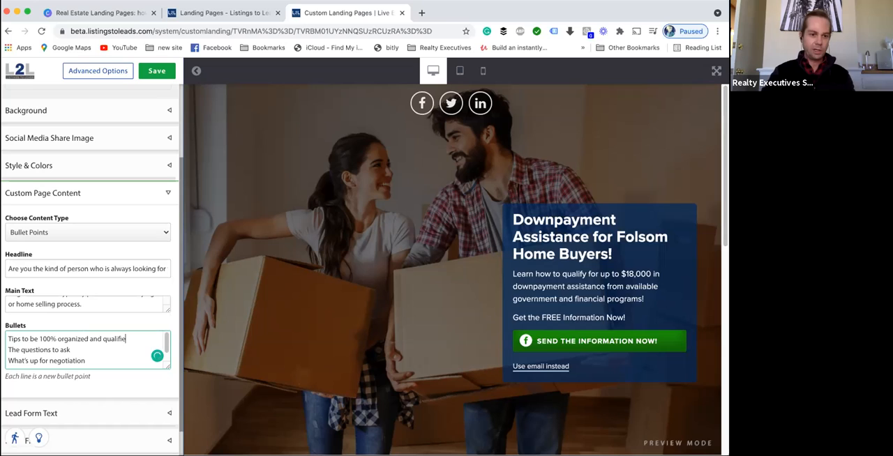
key(Return)
key(BackSpace)
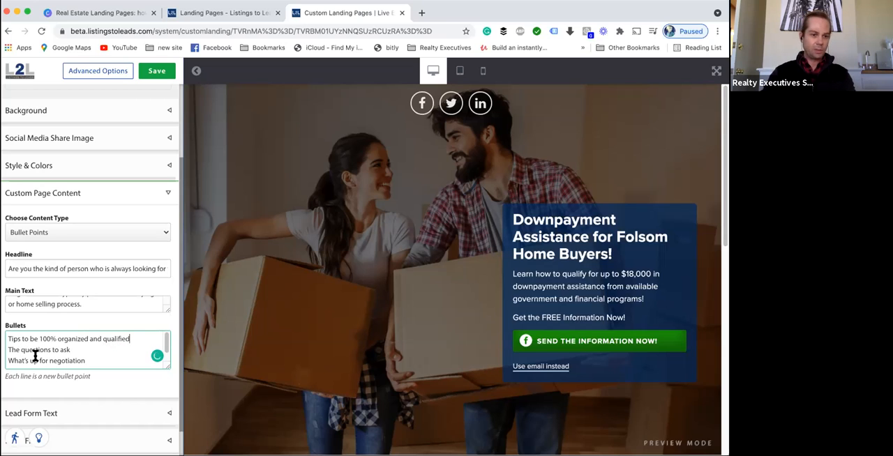
scroll(42, 356, down, 1)
scroll(73, 351, up, 1)
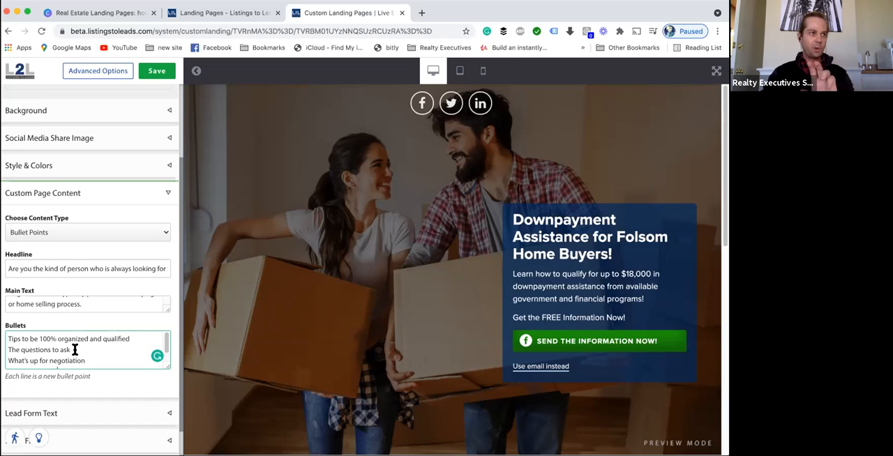
click(9, 351)
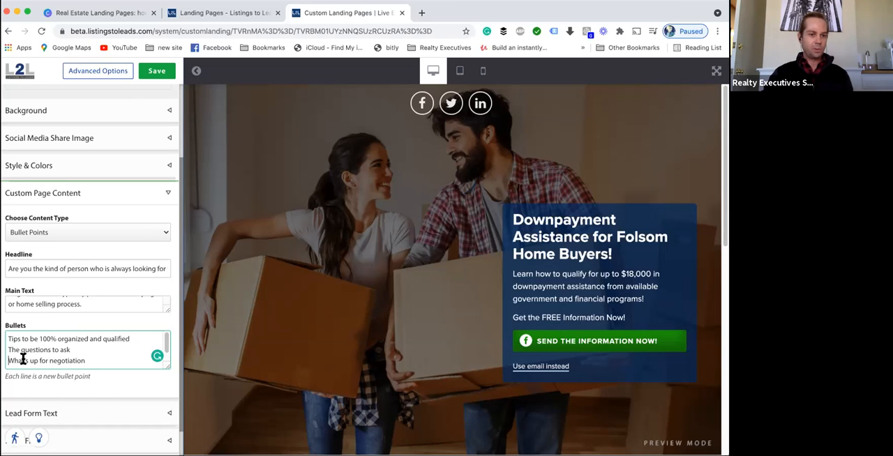
click(158, 73)
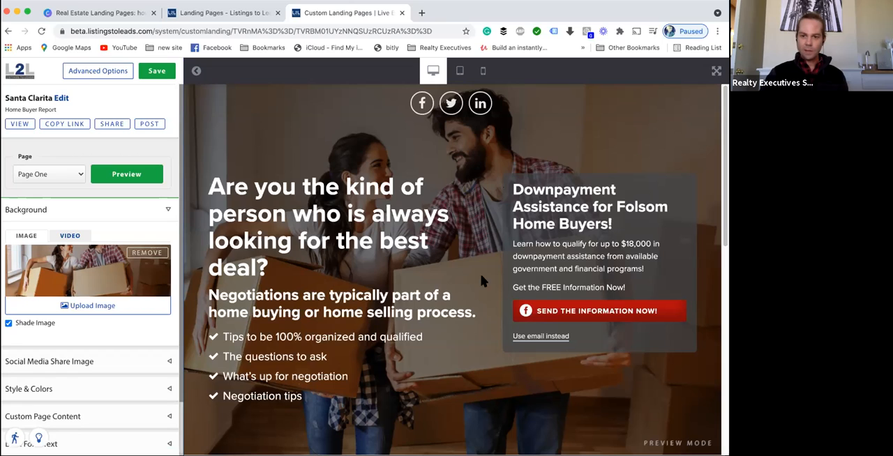
scroll(75, 309, down, 2)
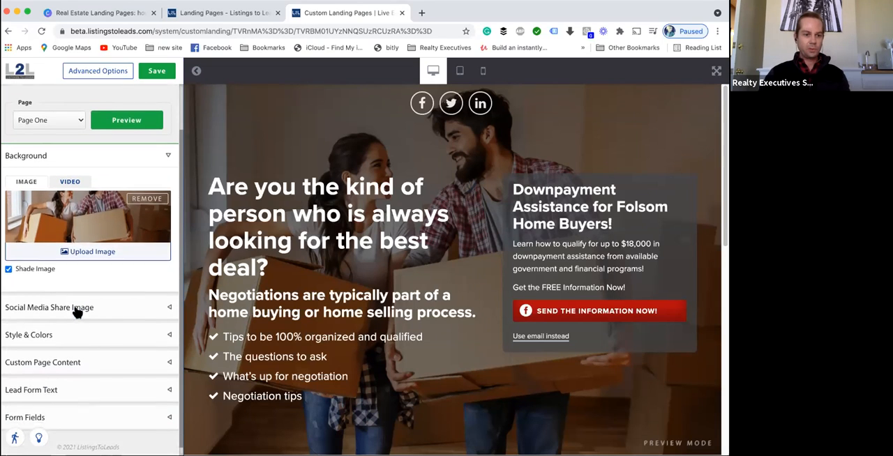
- Set the lead form title to "Home Buyer Negotiation Secrets!" by pasting it in
click(37, 382)
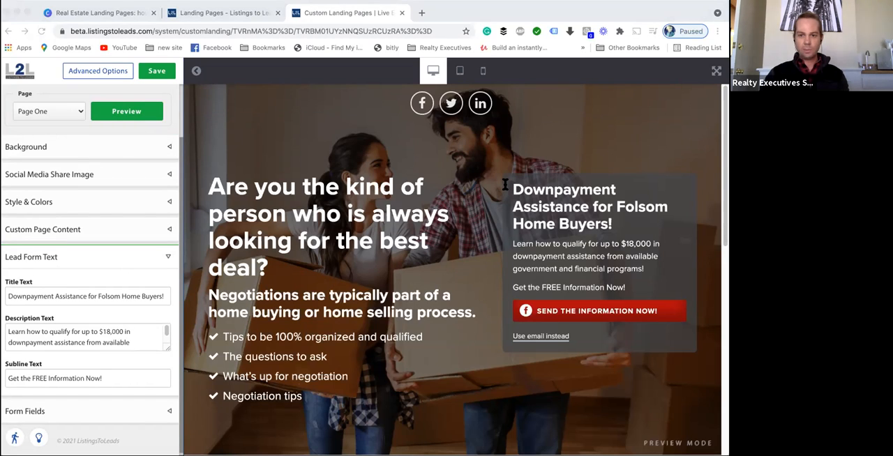
triple_click(46, 292)
key(ctrl+v)
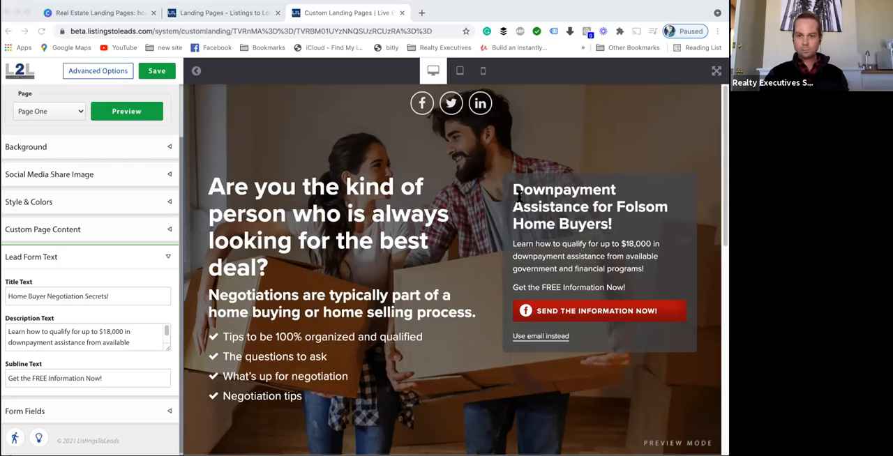
- Replace the lead form description with "Learn more about how to come to the table with winning arguments to score the best deal." and save
triple_click(64, 335)
text(Learn more about how to come to the table with winning arguments to score the best deal.)
key(BackSpace)
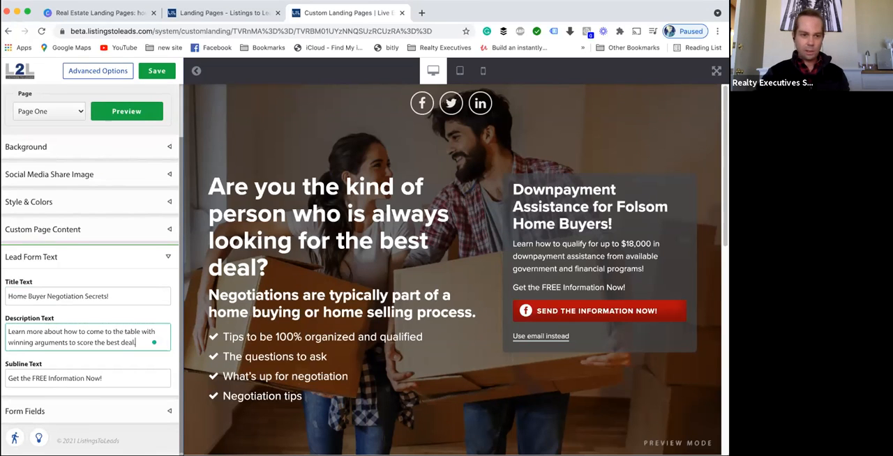
click(157, 70)
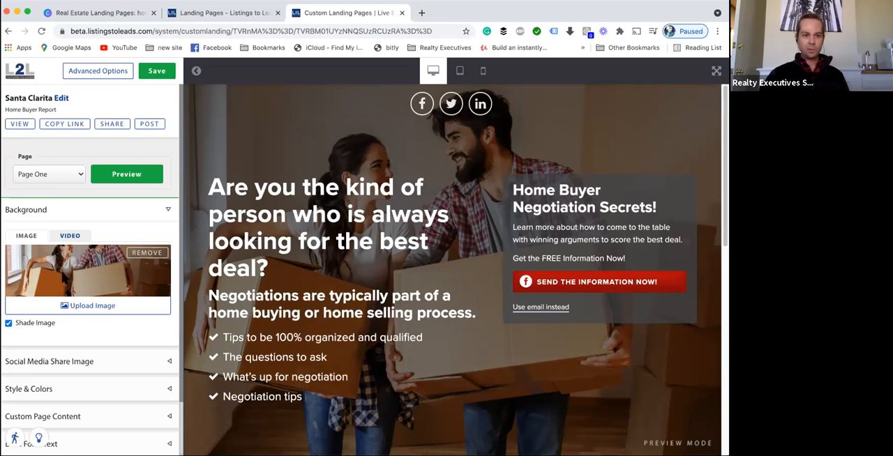
- Move the optional Phone form field from Page Two into Page One of the form and save the page
scroll(100, 334, down, 1)
scroll(99, 334, down, 1)
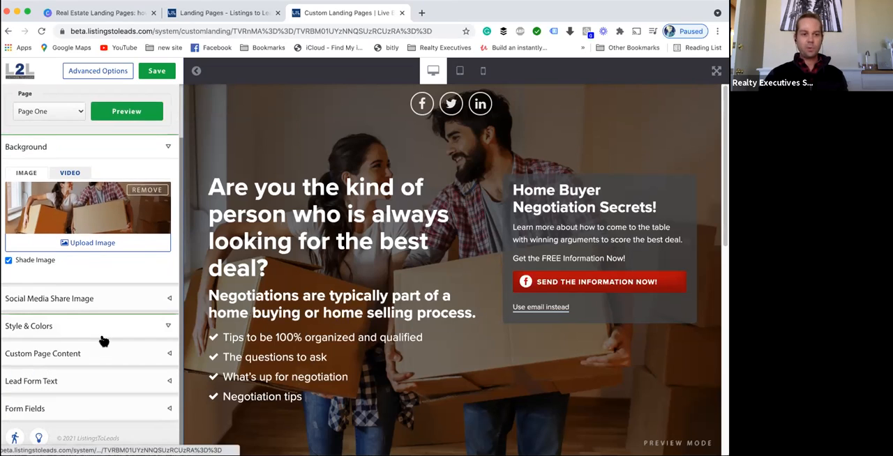
click(100, 381)
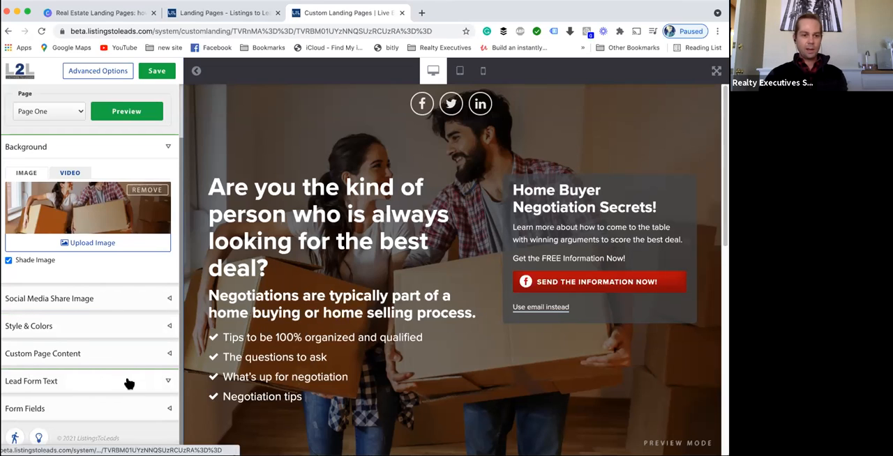
click(90, 412)
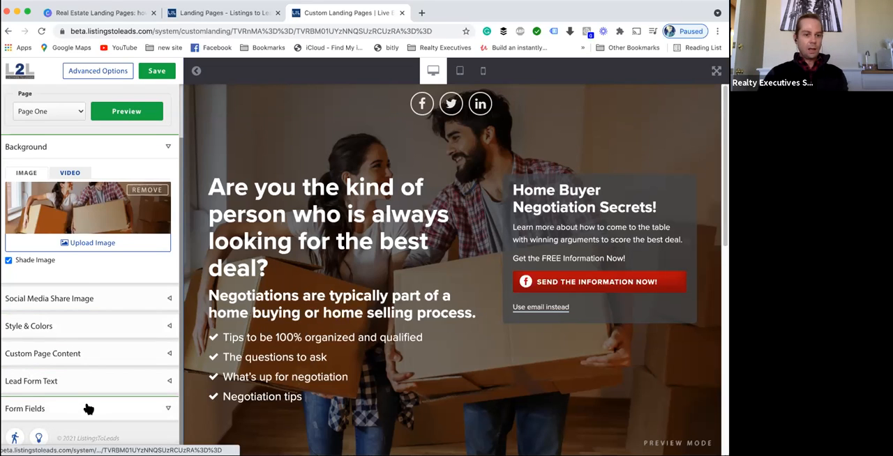
scroll(115, 292, down, 3)
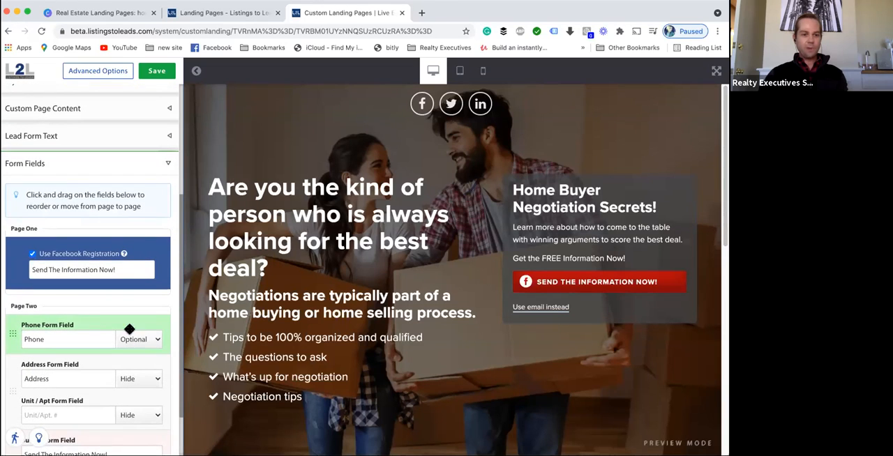
click(135, 341)
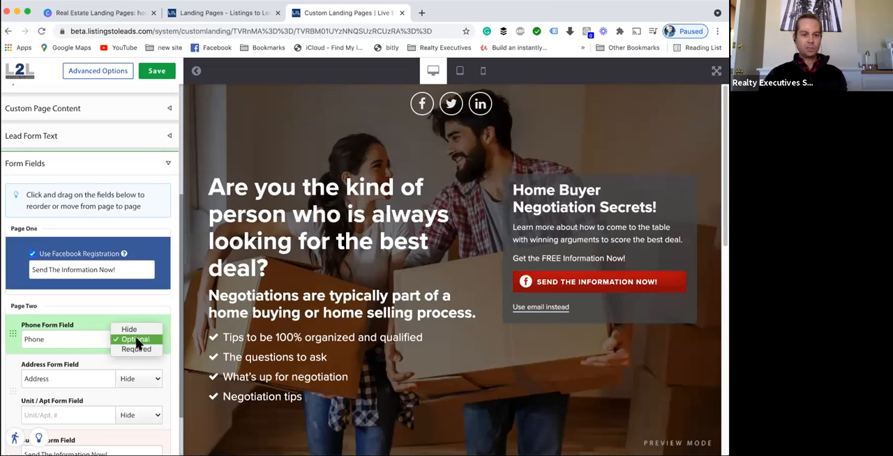
click(151, 302)
mouse_move(17, 331)
mouse_down()
mouse_move(14, 349)
mouse_move(18, 293)
mouse_move(15, 326)
mouse_up()
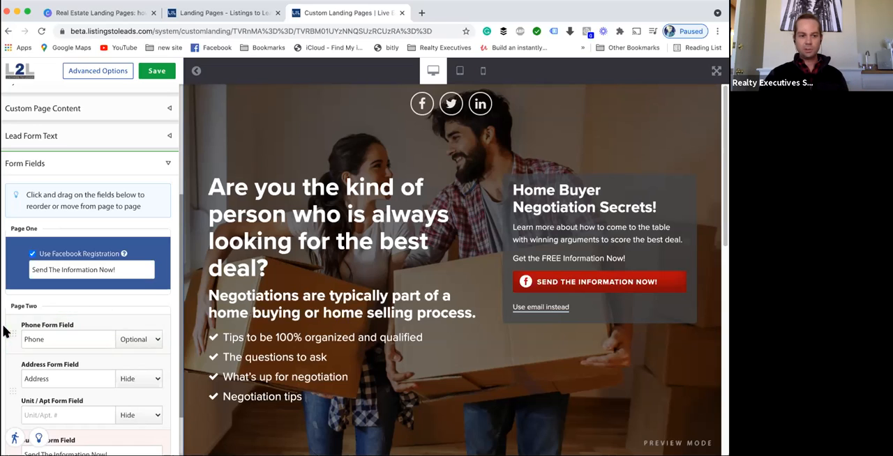
drag(12, 332, 24, 287)
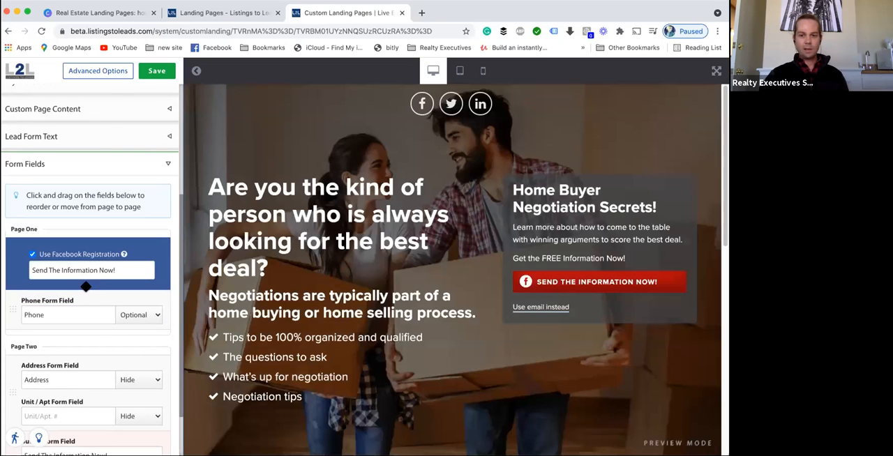
click(157, 71)
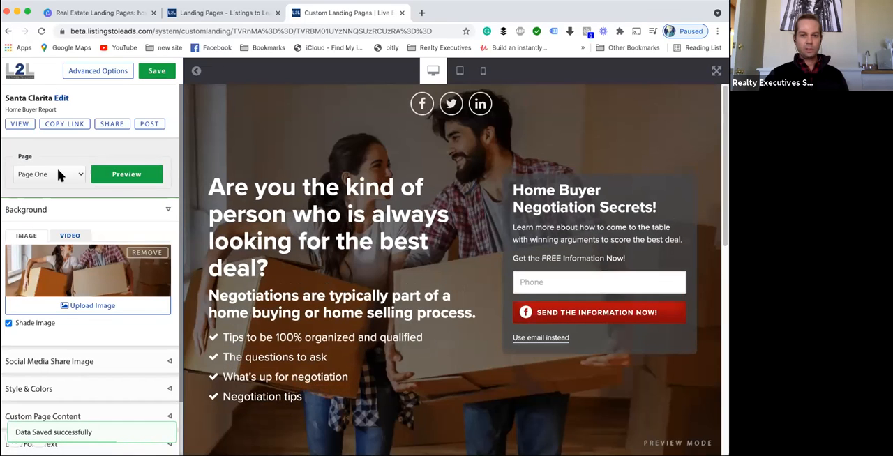
click(58, 174)
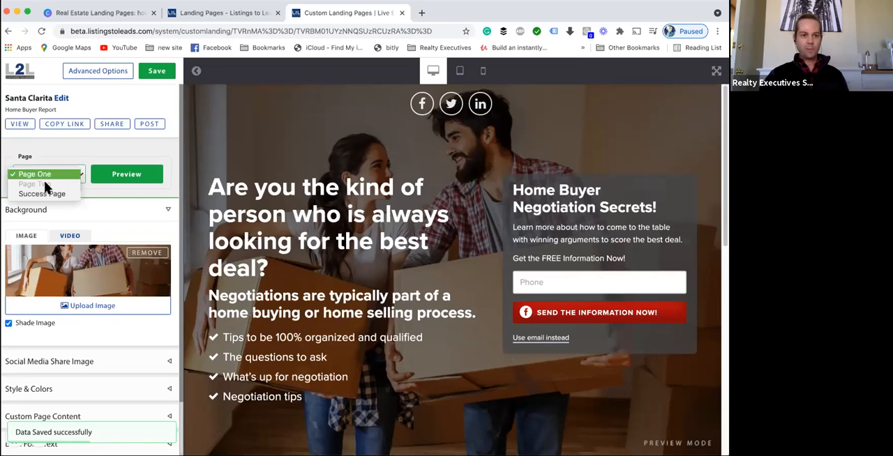
click(67, 143)
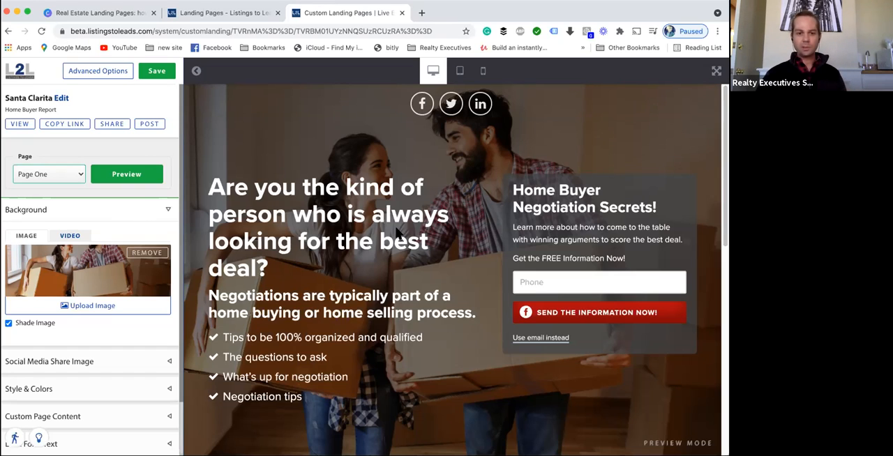
- In the advanced options autoresponder, attach the Home Buyer Negotiation Secrets! report and switch the autoresponder on
click(105, 70)
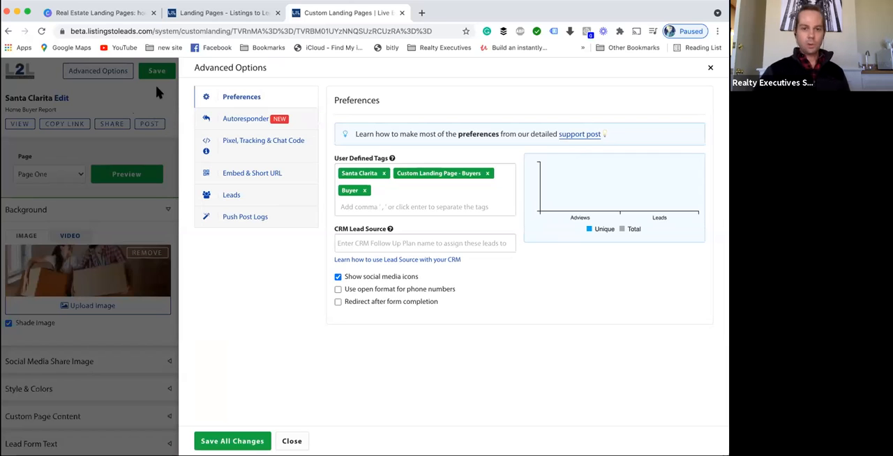
click(249, 120)
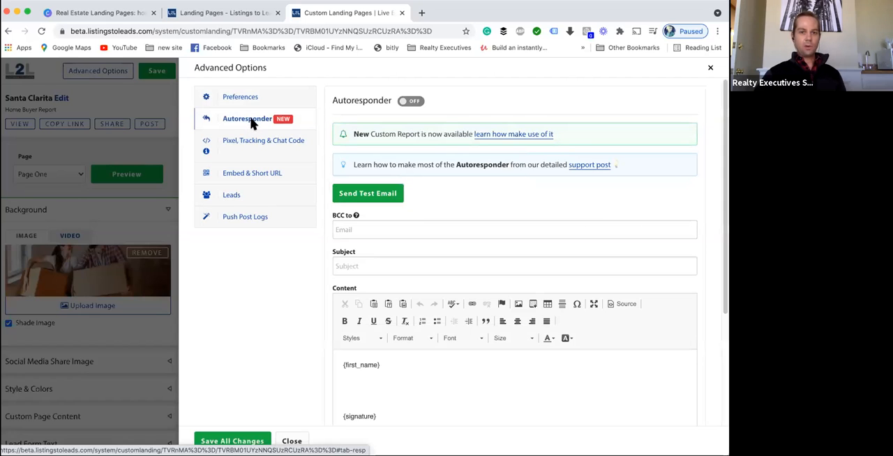
scroll(296, 254, down, 1)
scroll(296, 253, down, 4)
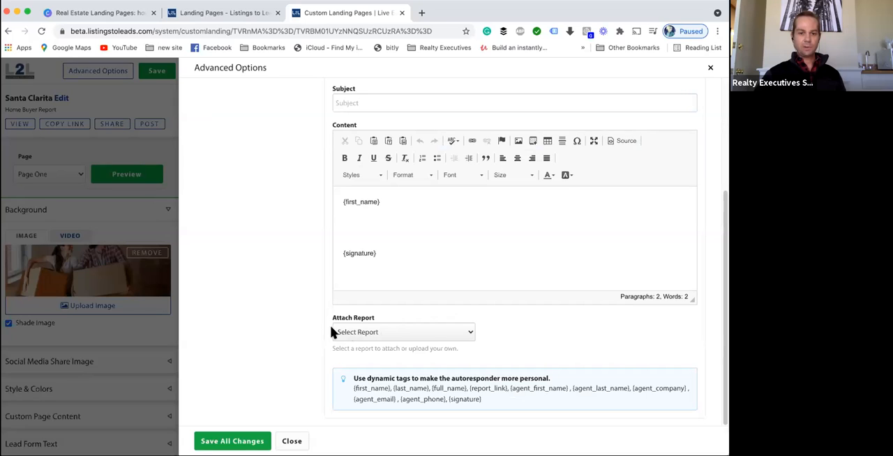
click(353, 333)
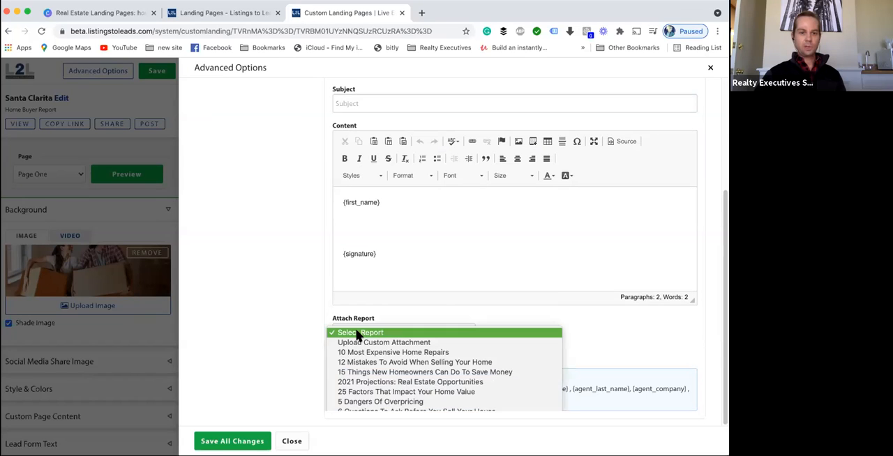
scroll(408, 341, down, 2)
scroll(405, 337, down, 3)
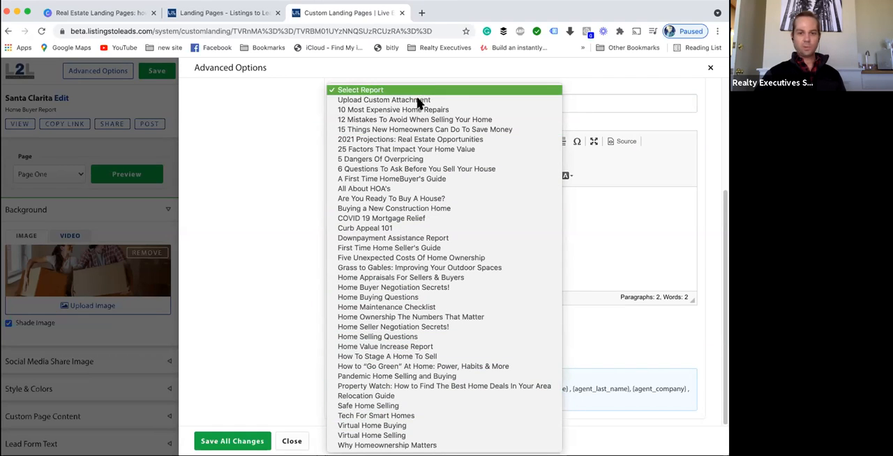
click(392, 288)
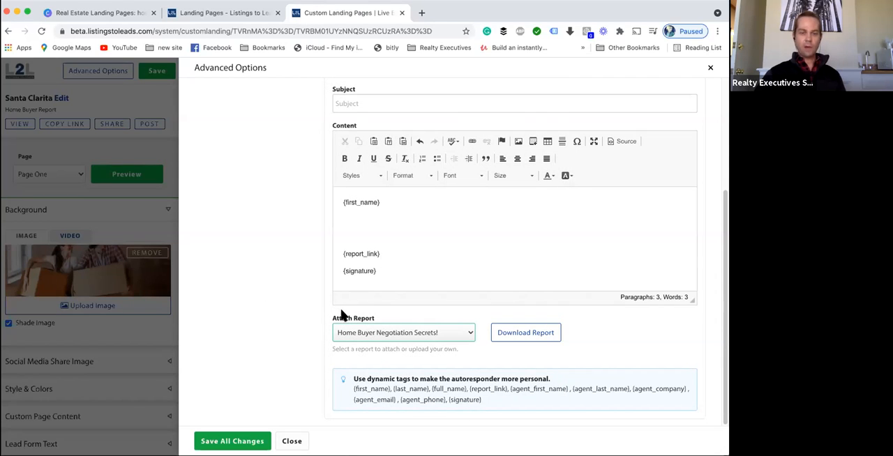
scroll(325, 306, up, 5)
click(416, 102)
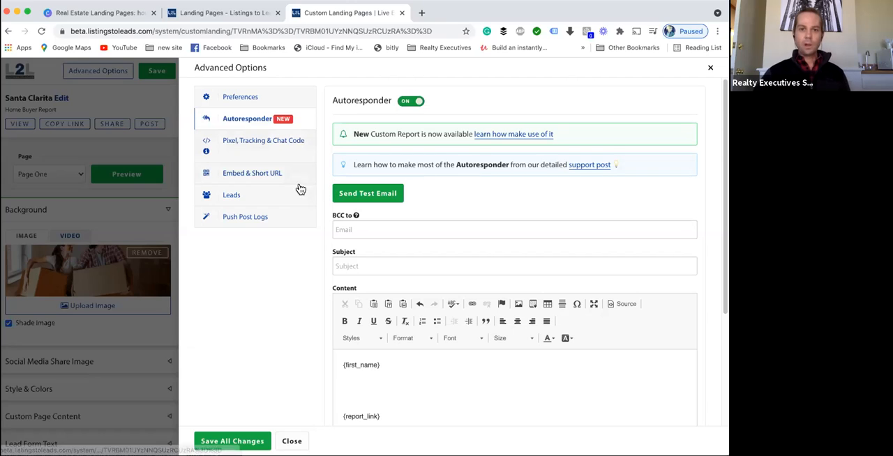
- Paste the autoresponder subject "Home Buyer Negotiation Secrets!" followed by the agent's name and DRE licence number
scroll(333, 217, down, 2)
scroll(333, 219, down, 1)
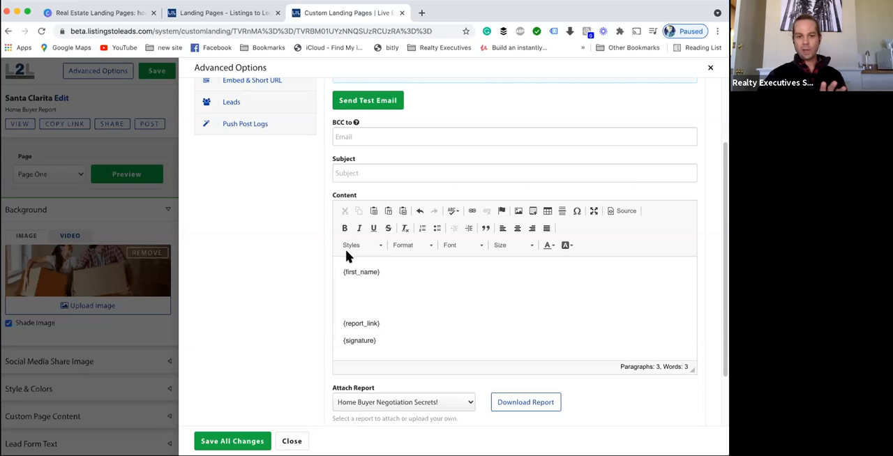
scroll(353, 195, up, 3)
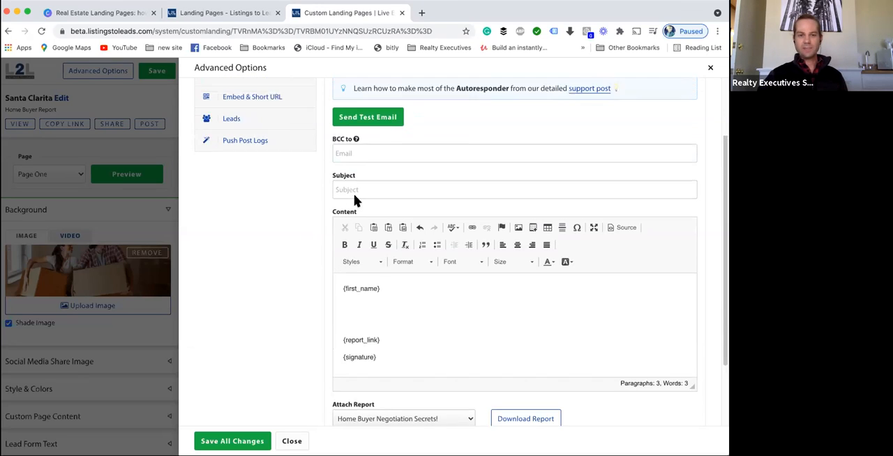
scroll(356, 200, down, 3)
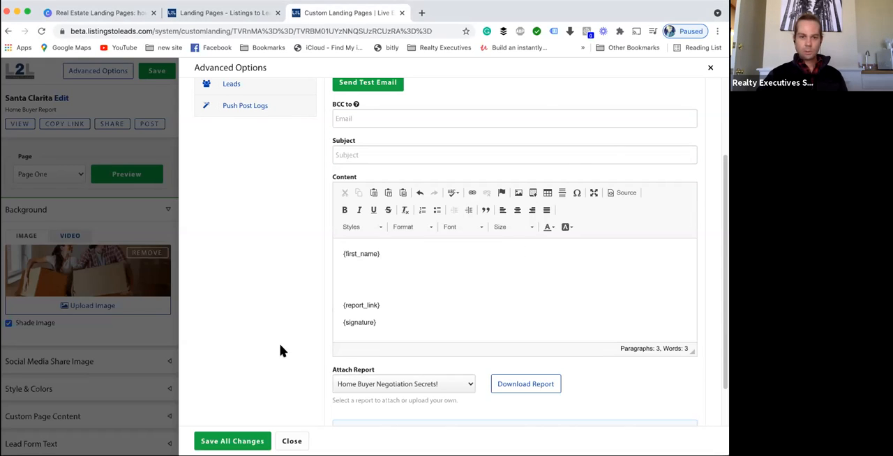
click(359, 158)
key(super+v)
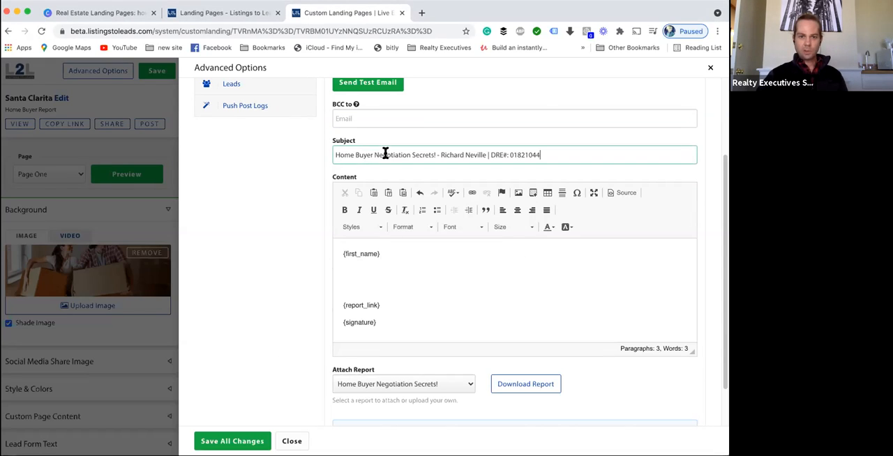
click(440, 154)
key(shift+Home)
click(569, 155)
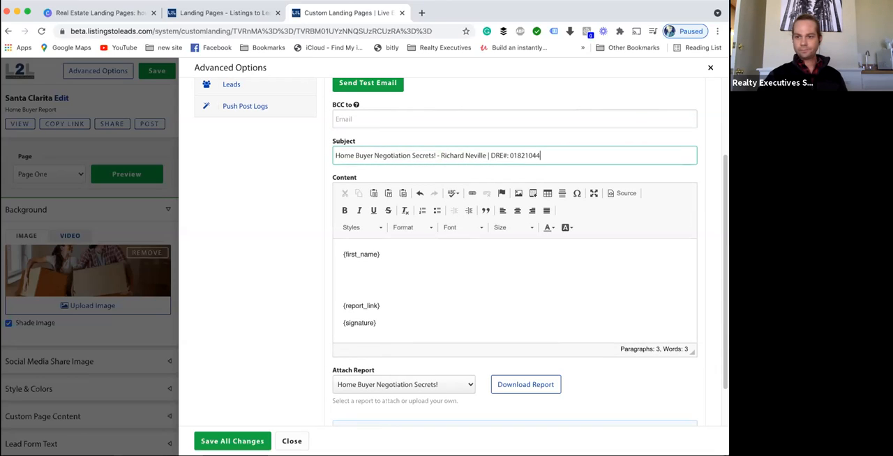
key(super+Tab)
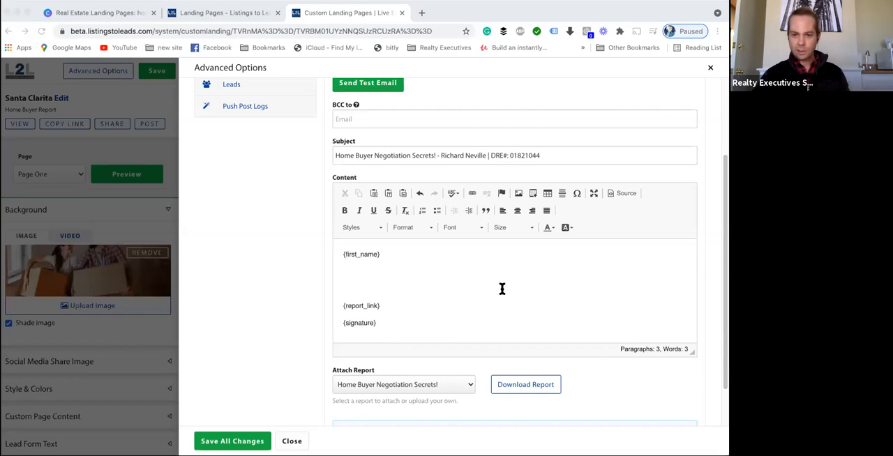
- Replace the email content with a pasted message thanking the lead for their interest in the report, keeping the dynamic tags
click(287, 360)
drag(372, 318, 329, 249)
key(ctrl+v)
click(369, 315)
key(BackSpace)
click(362, 286)
key(BackSpace)
click(355, 274)
key(BackSpace)
scroll(366, 274, up, 1)
click(361, 272)
key(BackSpace)
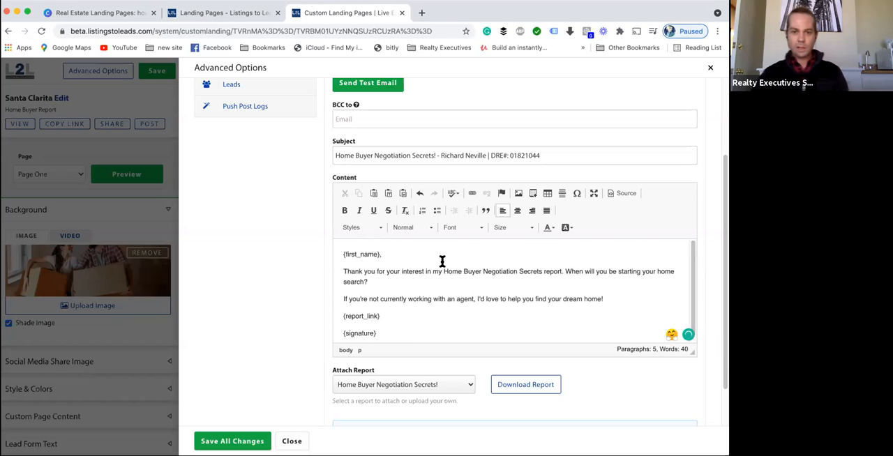
- Review the dynamic tags and message text in the autoresponder email content
drag(378, 253, 328, 253)
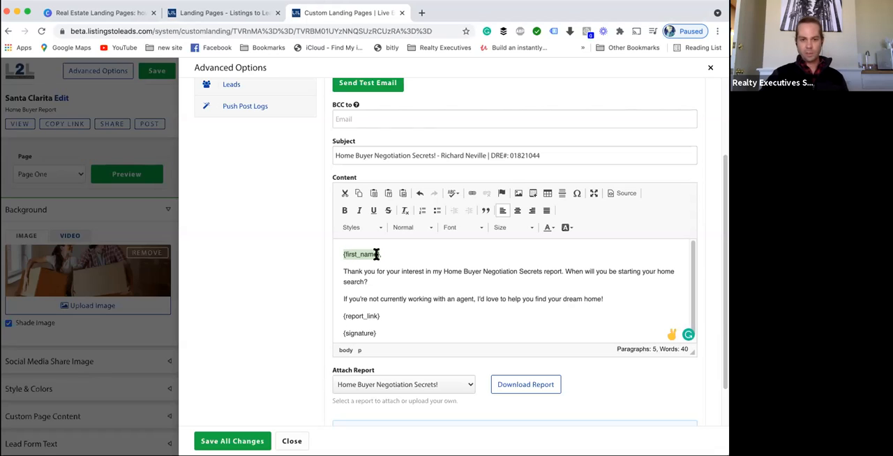
click(396, 317)
triple_click(355, 316)
click(390, 329)
triple_click(328, 329)
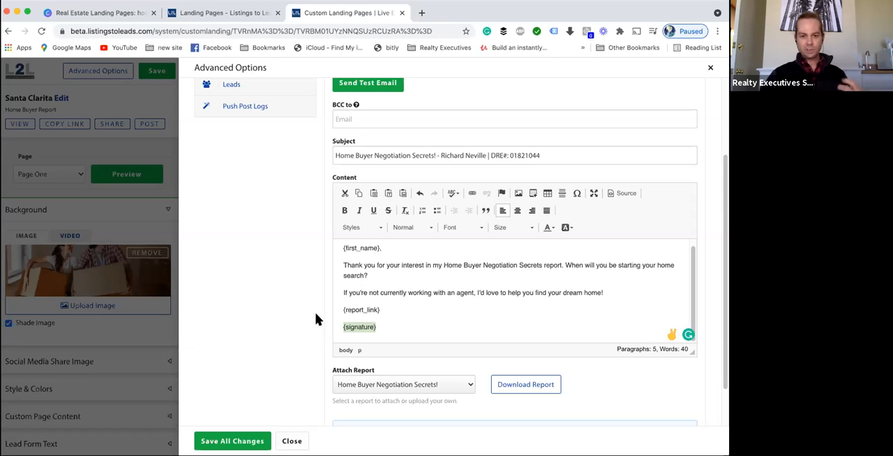
scroll(282, 303, down, 2)
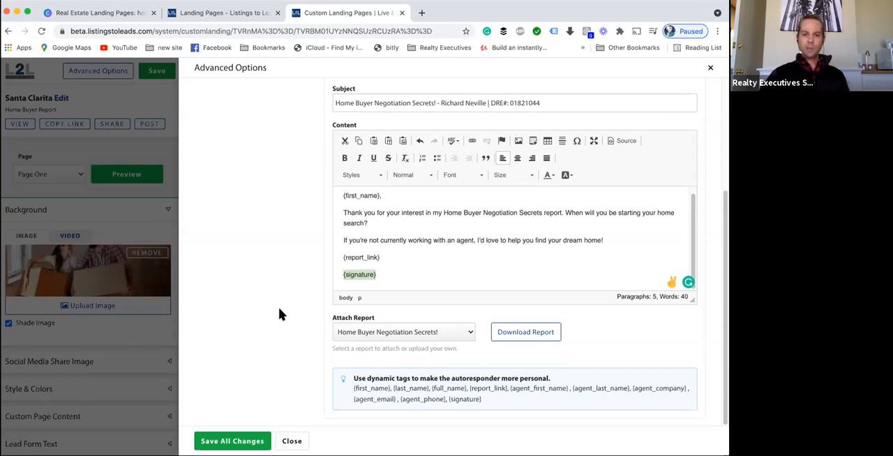
scroll(279, 309, up, 4)
scroll(278, 309, down, 4)
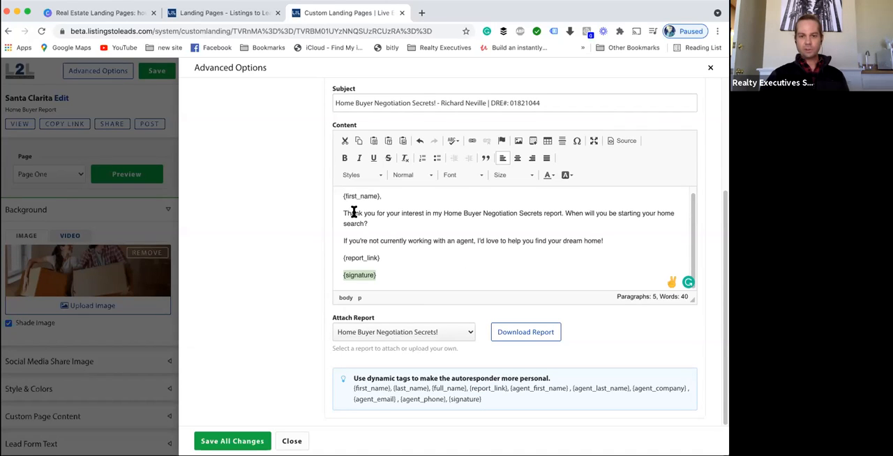
click(561, 214)
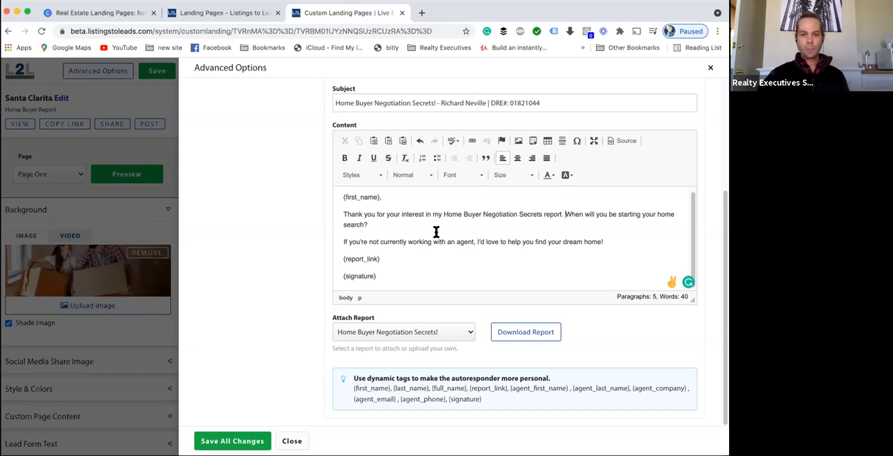
scroll(230, 421, up, 1)
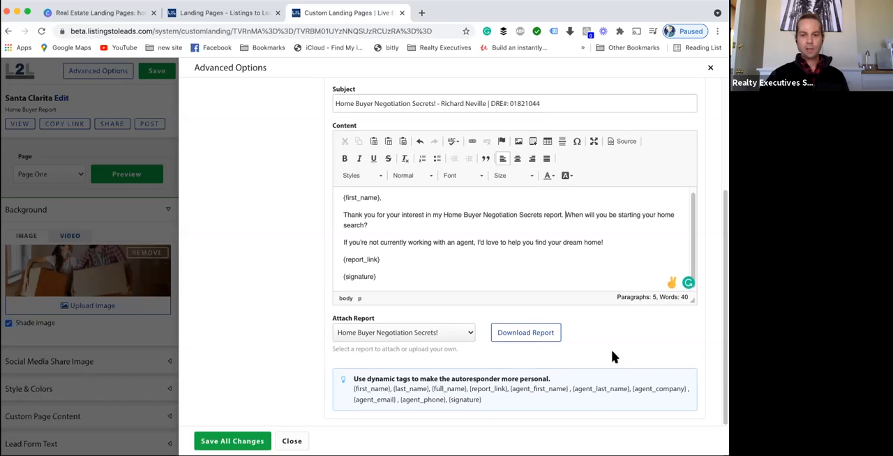
scroll(544, 360, up, 1)
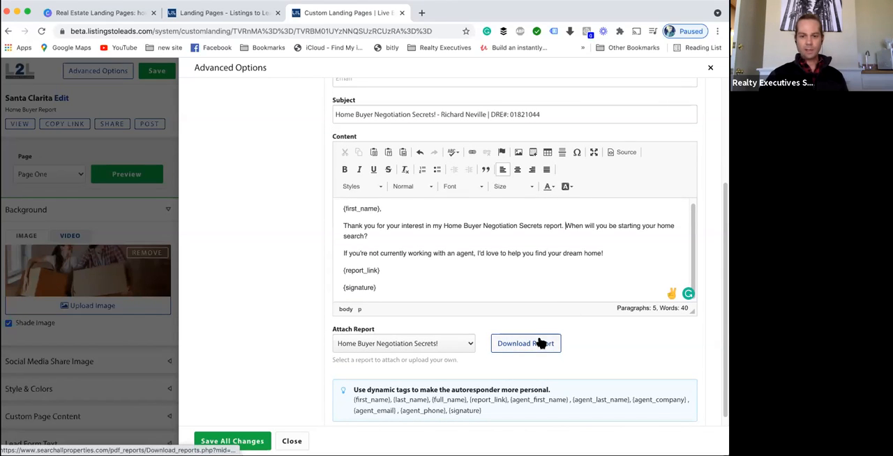
- Save all changes to the autoresponder settings
scroll(545, 344, down, 1)
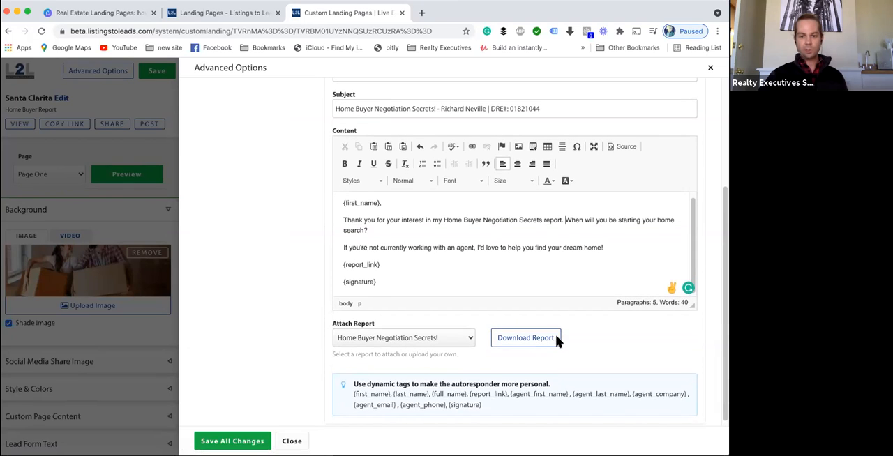
scroll(303, 361, up, 5)
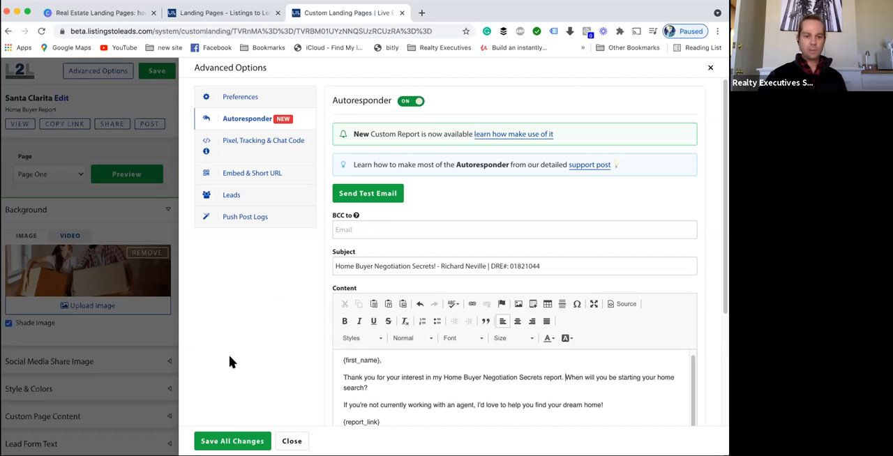
click(232, 439)
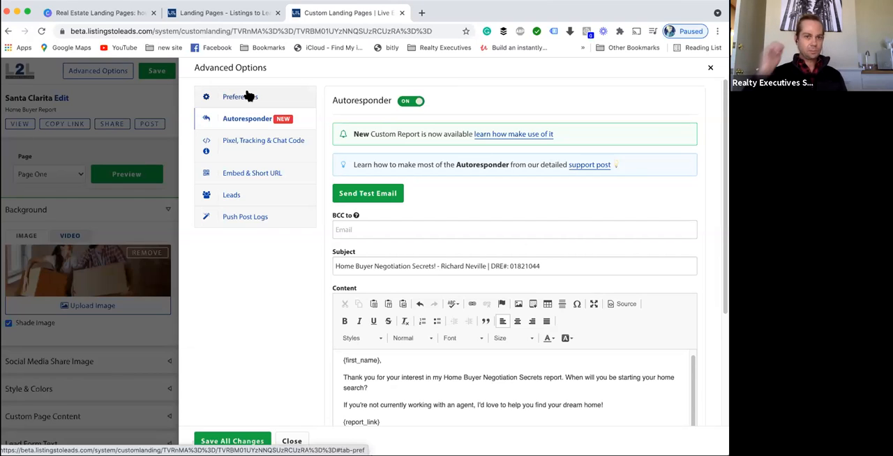
- Browse the Preferences, Pixel Tracking & Chat Code, Embed & Short URL, Leads and Push Post Logs sections of the advanced options
click(234, 96)
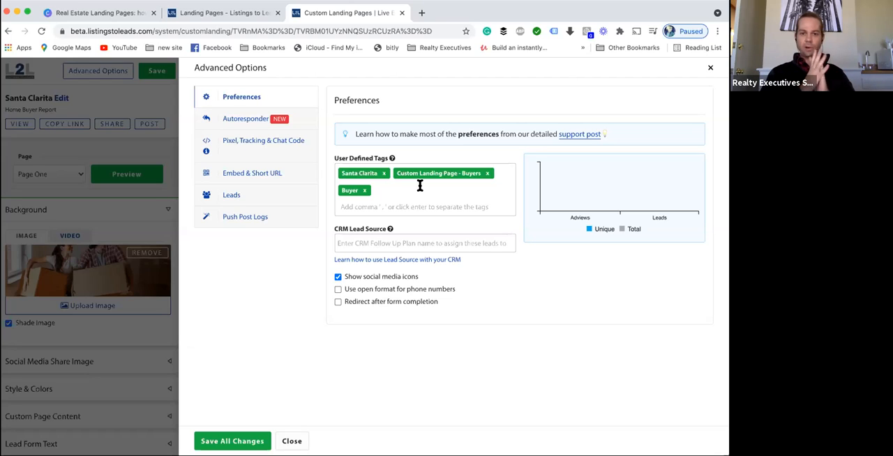
click(390, 242)
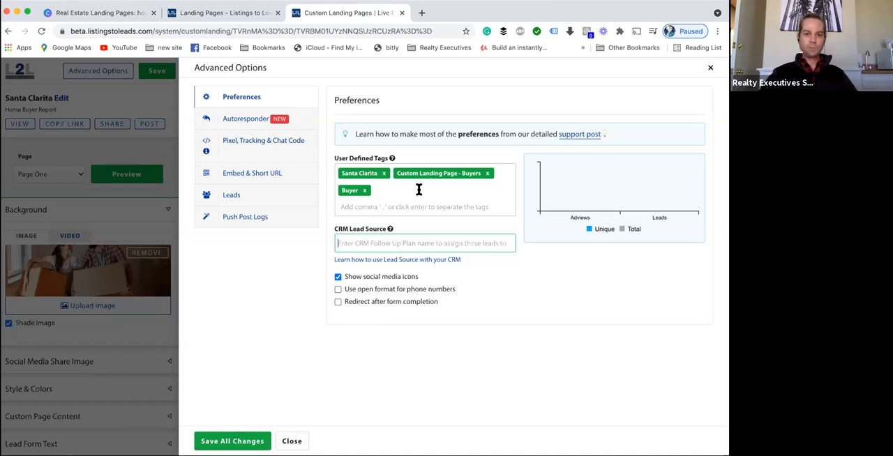
click(250, 148)
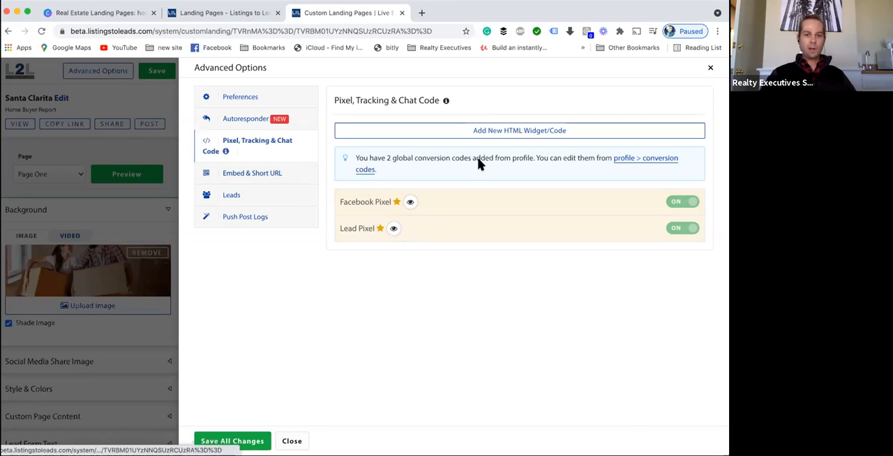
click(272, 174)
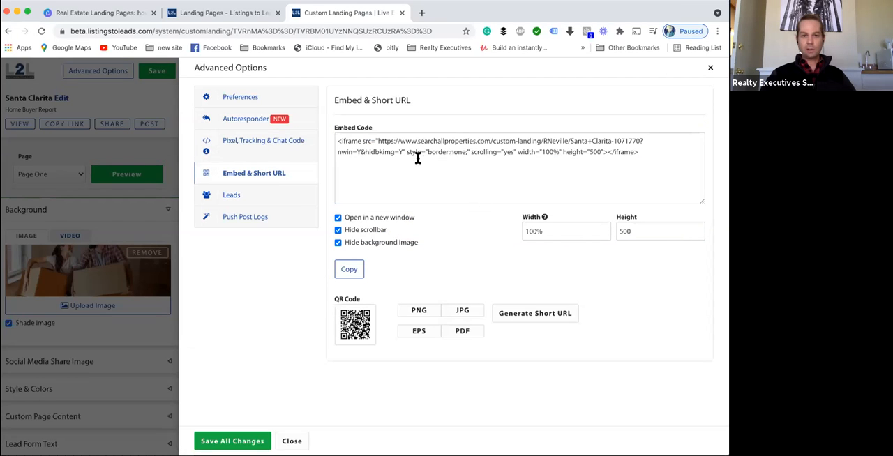
click(364, 141)
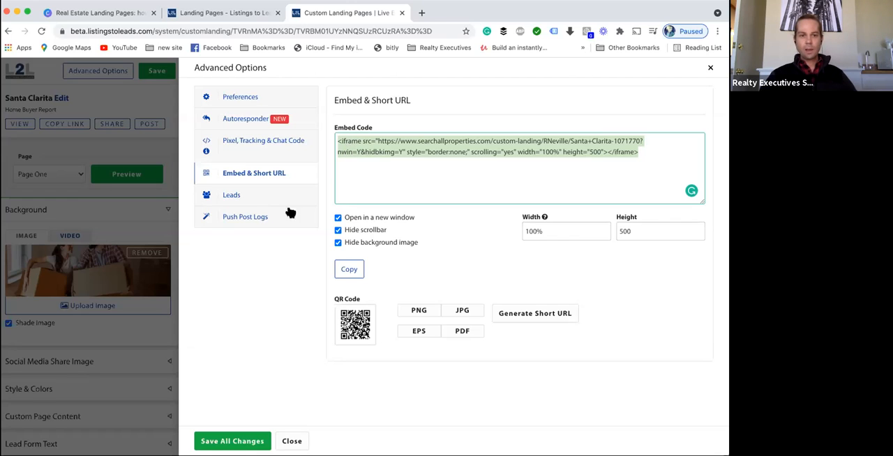
click(262, 194)
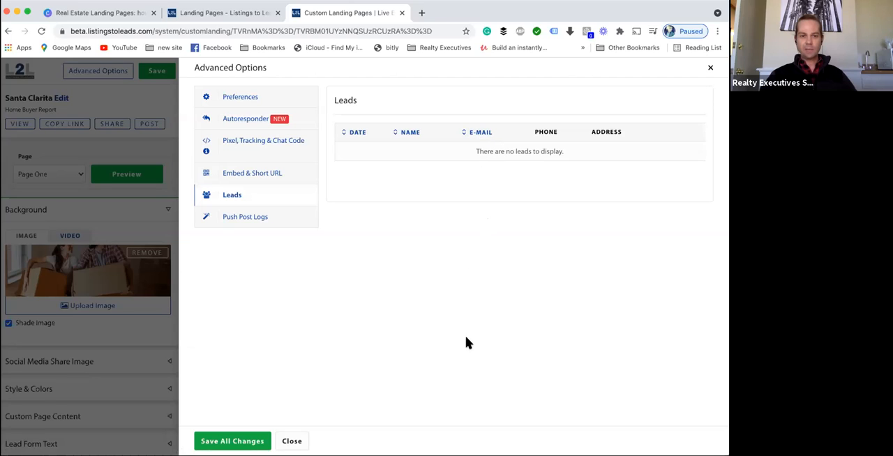
click(255, 219)
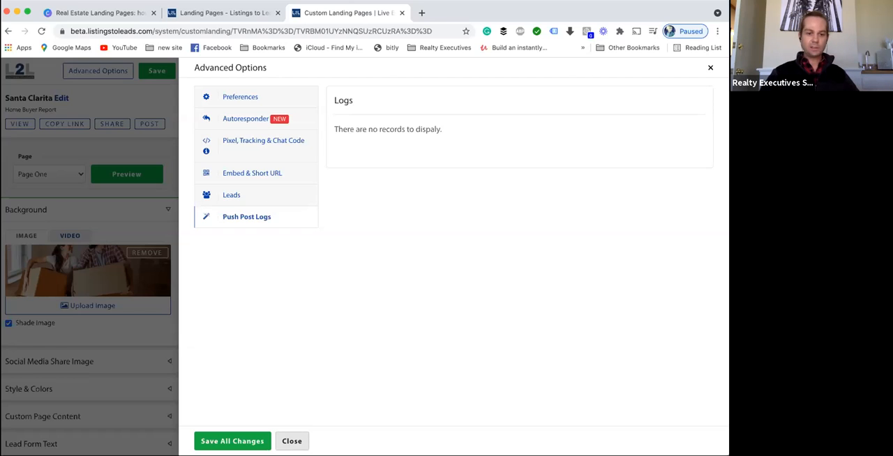
- Save all changes and close the Advanced Options dialog
click(232, 441)
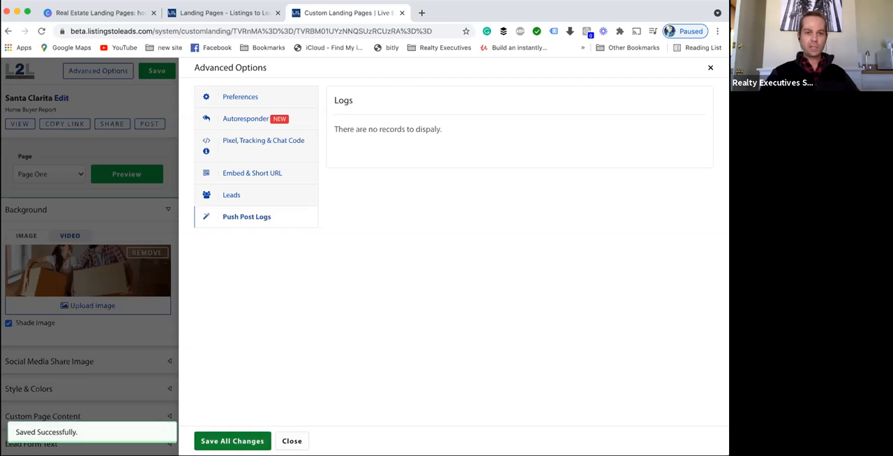
click(152, 90)
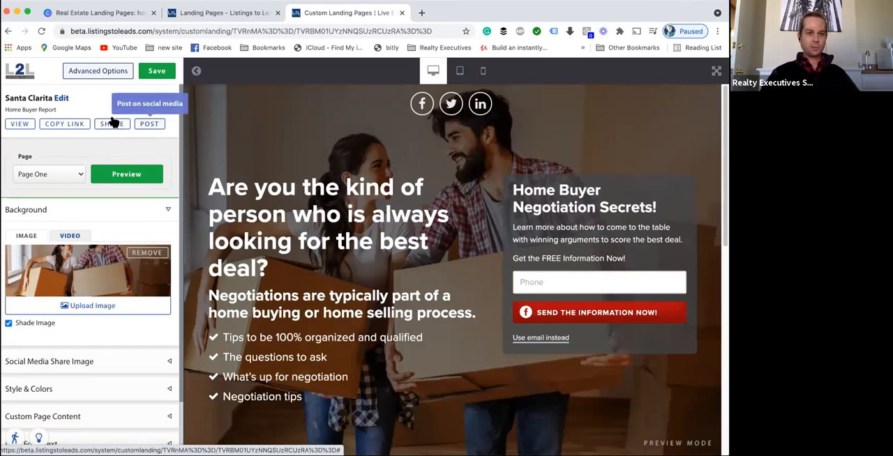
- Open the live landing page in a new tab, scroll through it, and return to the editor tab
click(18, 124)
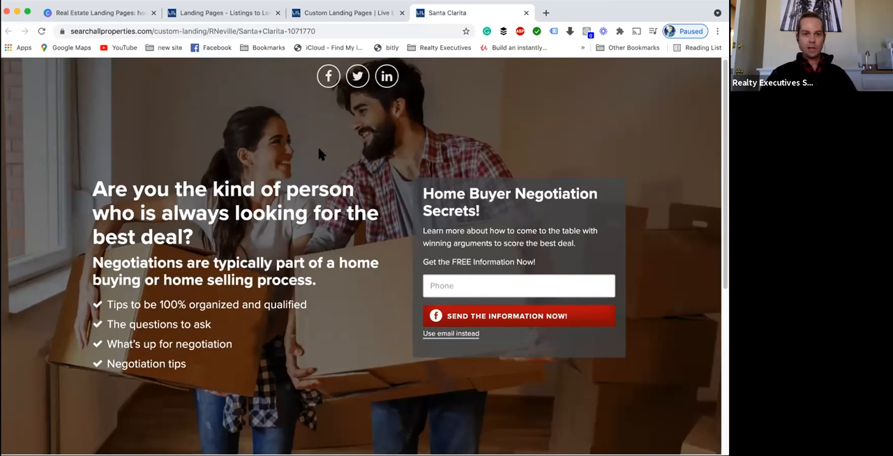
scroll(319, 149, down, 6)
scroll(318, 149, up, 4)
scroll(436, 248, down, 1)
scroll(436, 248, down, 3)
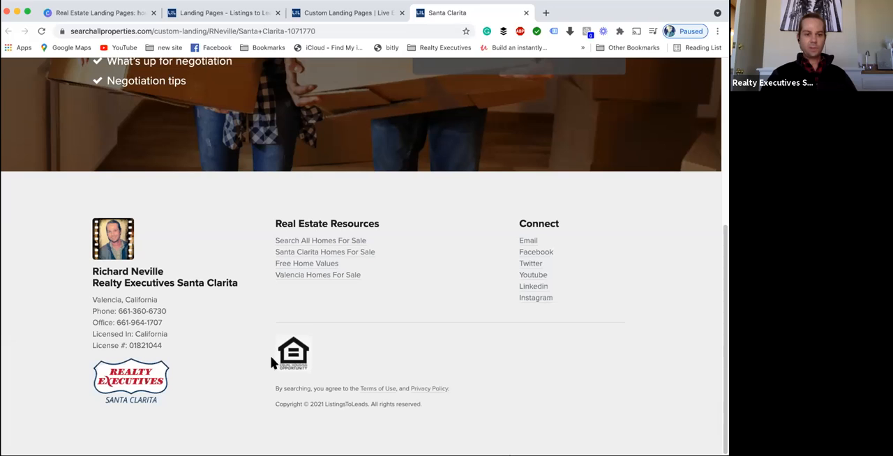
scroll(492, 378, up, 4)
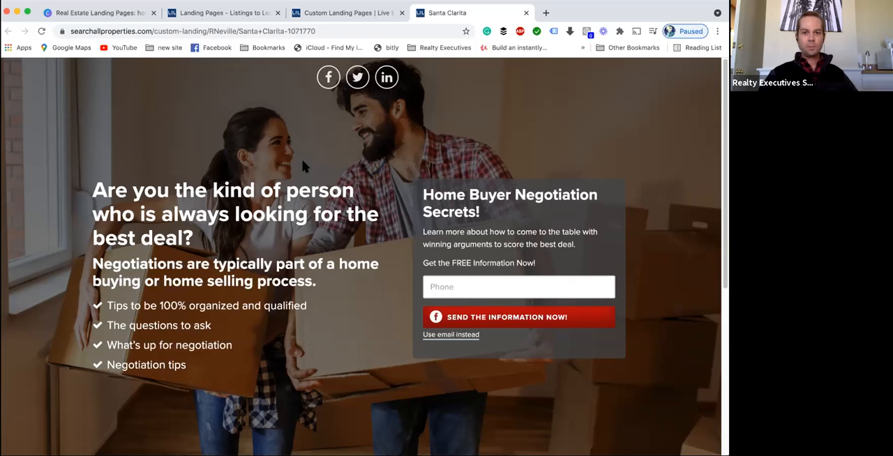
click(330, 16)
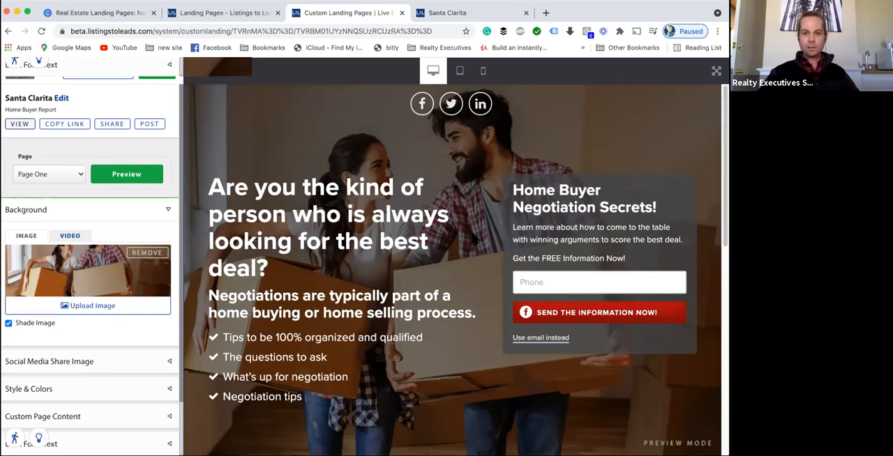
- Reopen the advanced options autoresponder and review its subject, email content and attached report
click(101, 70)
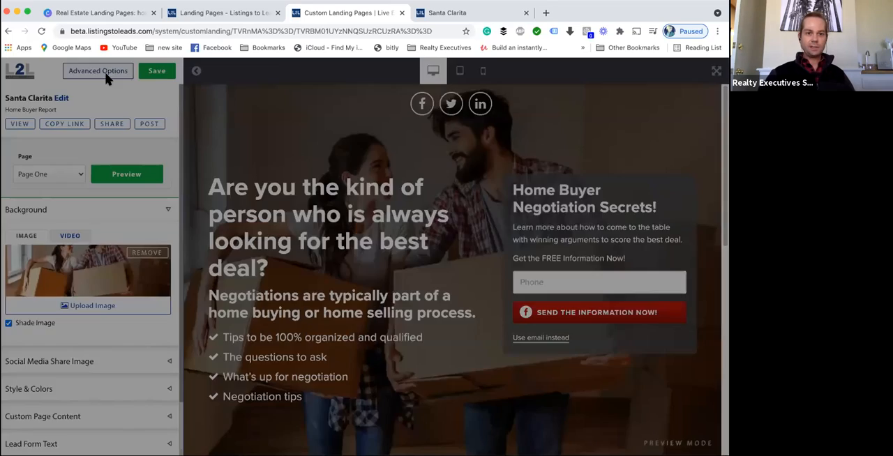
click(277, 120)
scroll(303, 272, down, 5)
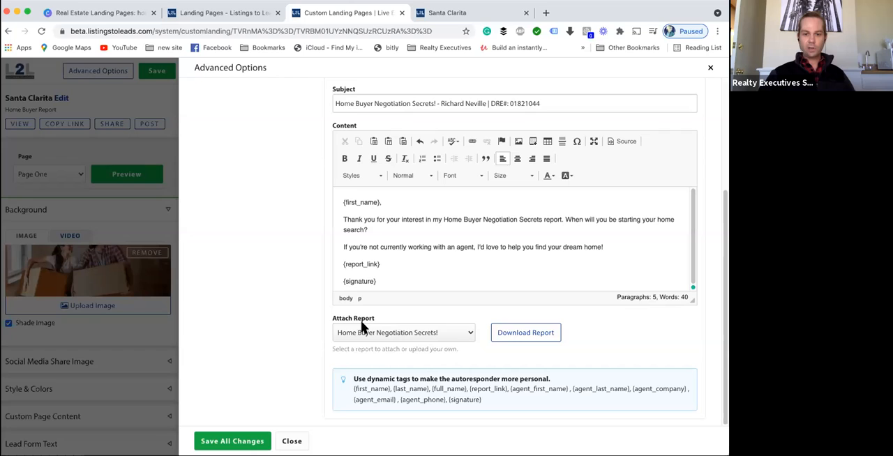
scroll(317, 320, up, 5)
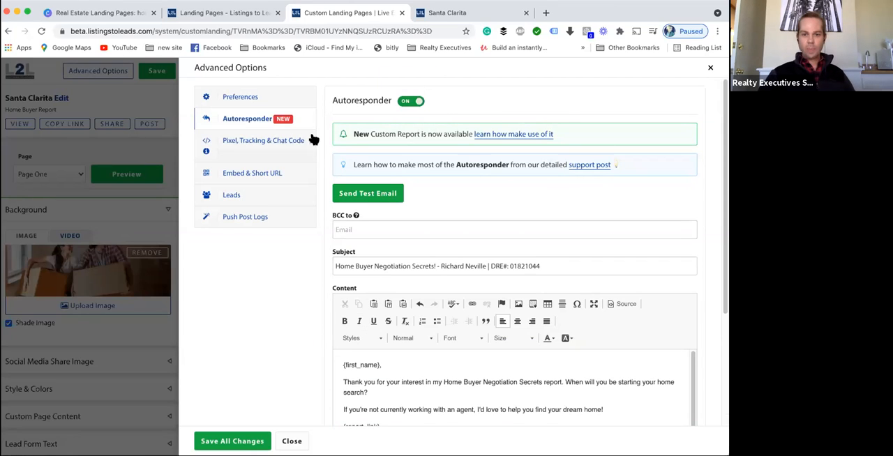
scroll(268, 198, down, 1)
scroll(265, 199, down, 3)
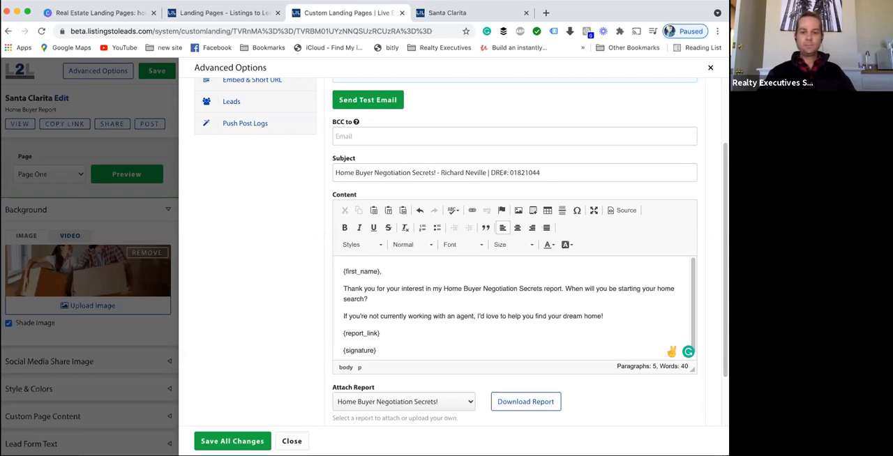
scroll(277, 172, down, 1)
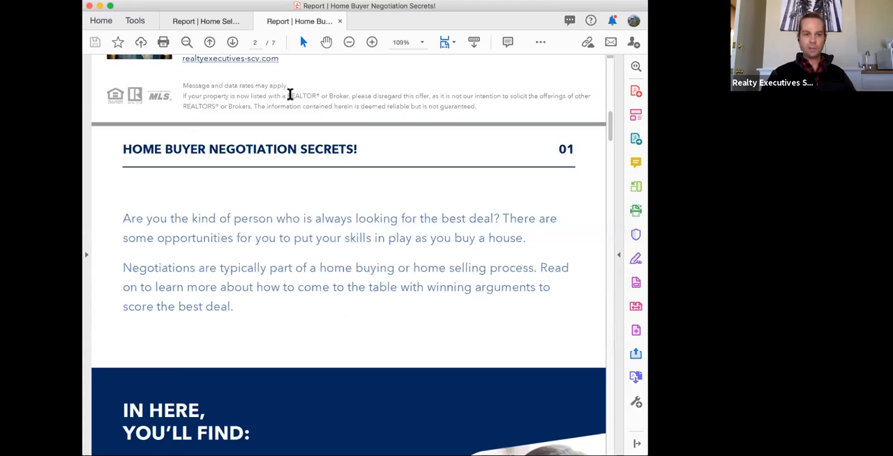
scroll(379, 202, up, 10)
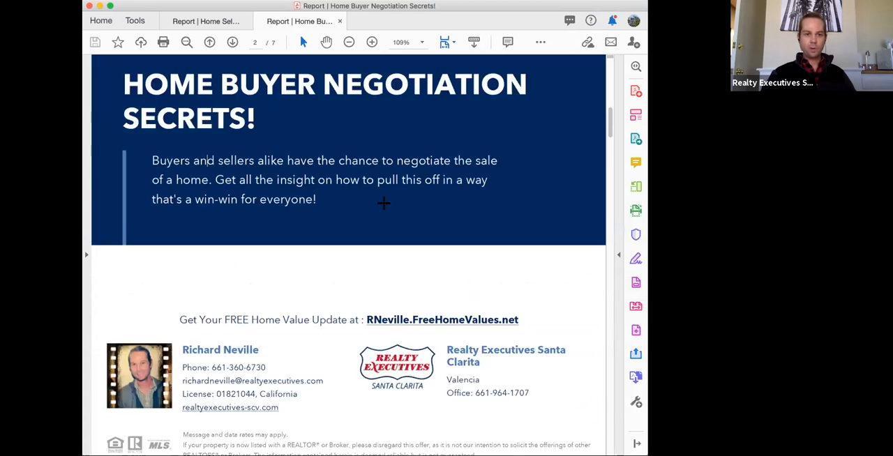
- Read through the Home Buyer Negotiation Secrets! report PDF pages
scroll(382, 204, down, 5)
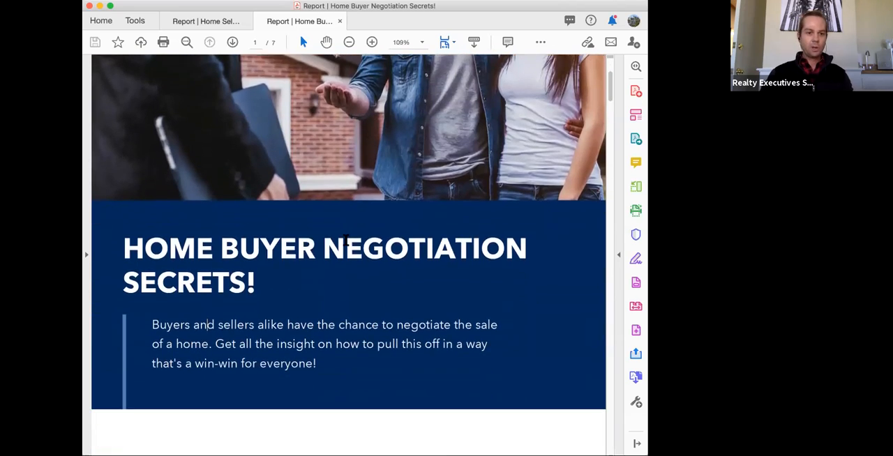
scroll(293, 239, down, 1)
scroll(265, 224, up, 2)
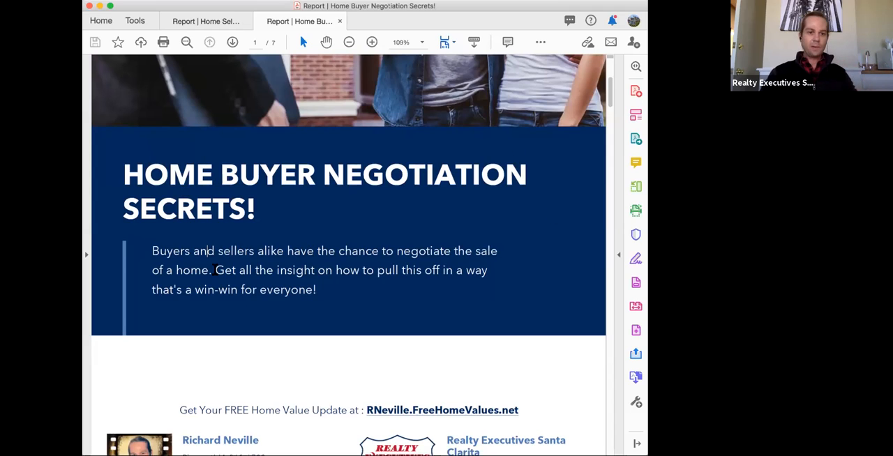
drag(251, 259, 309, 286)
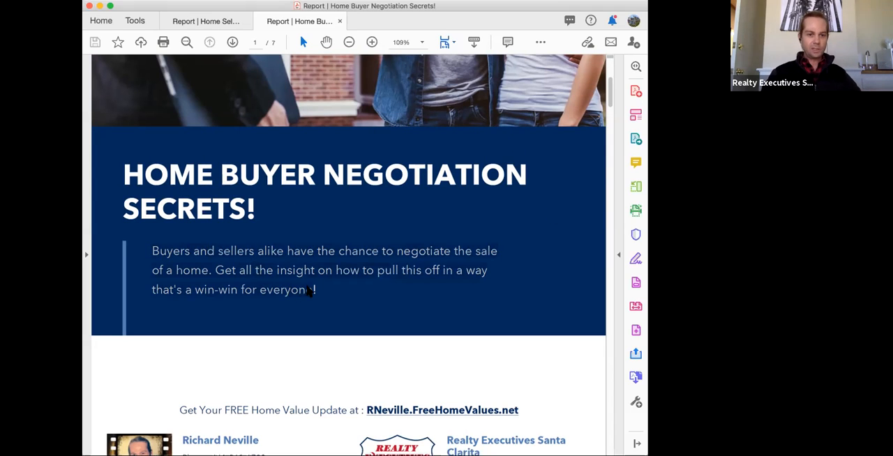
scroll(380, 272, down, 1)
scroll(384, 278, down, 10)
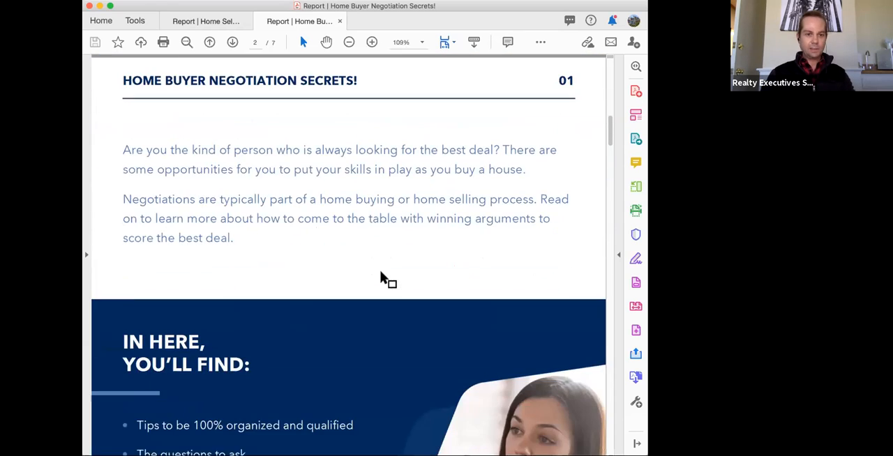
scroll(134, 122, down, 3)
scroll(134, 122, up, 3)
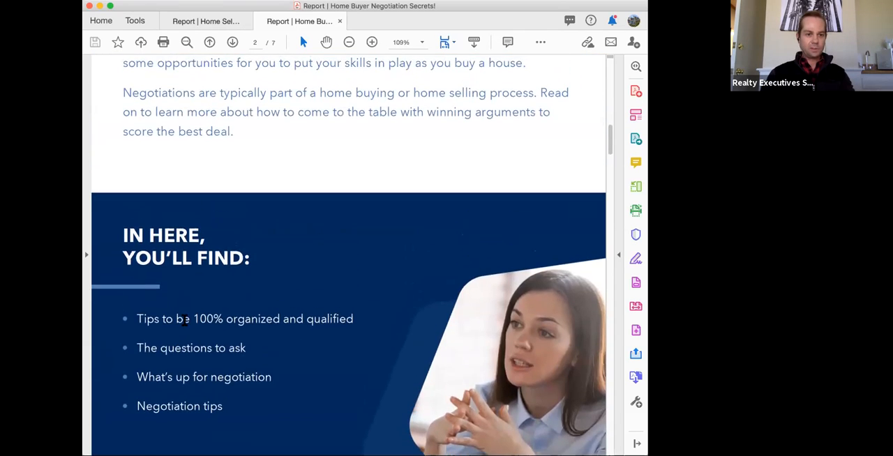
scroll(226, 281, down, 2)
scroll(226, 281, down, 2)
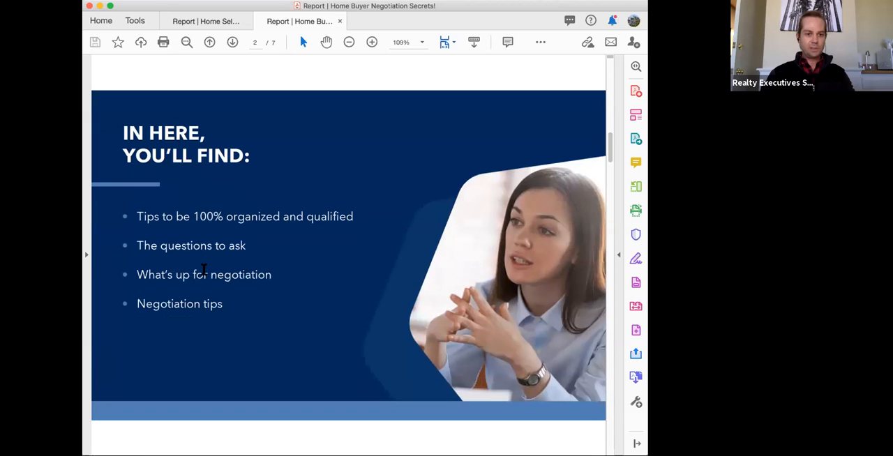
scroll(378, 246, up, 5)
scroll(378, 246, up, 1)
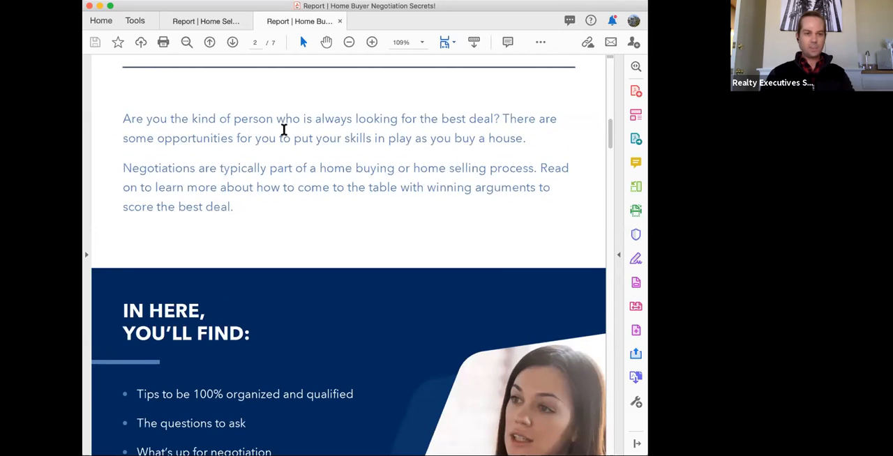
scroll(278, 201, down, 3)
scroll(384, 163, up, 2)
scroll(273, 145, down, 1)
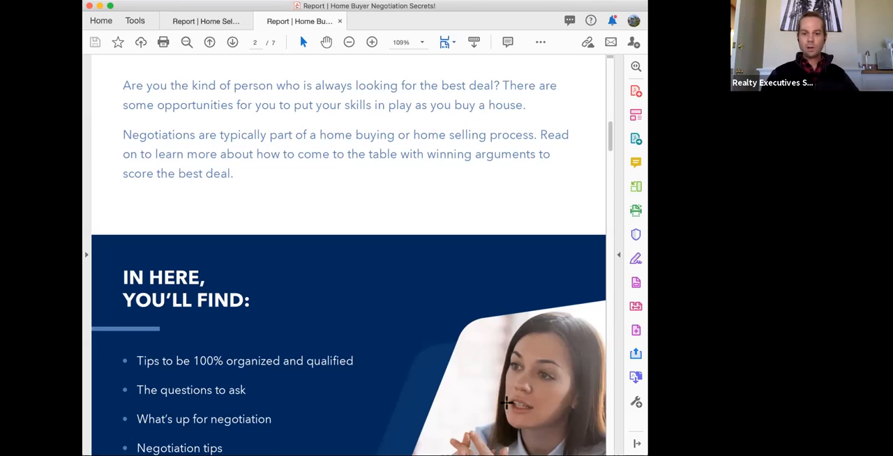
scroll(308, 188, down, 1)
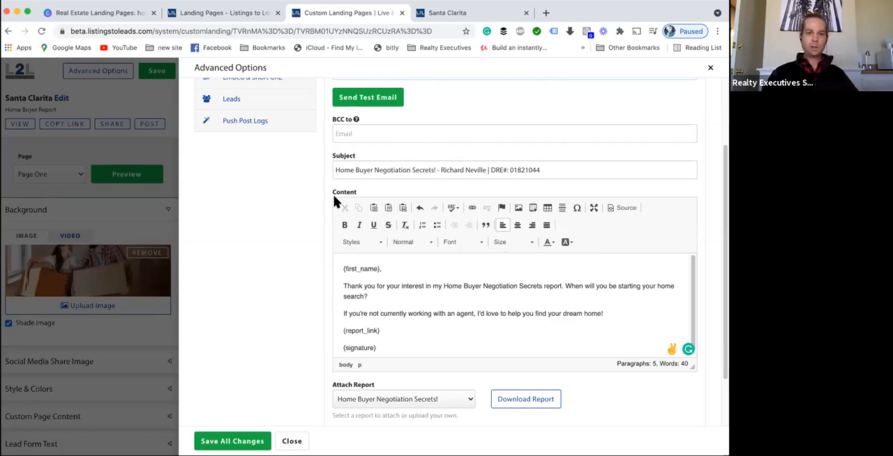
- Check the autoresponder email content once more and close the Advanced Options dialog
scroll(346, 334, down, 1)
click(368, 290)
scroll(199, 227, up, 3)
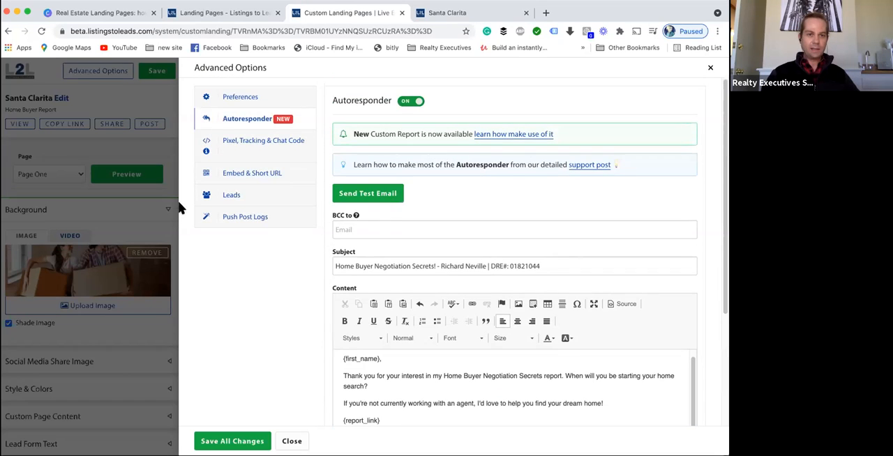
click(291, 441)
scroll(104, 342, down, 2)
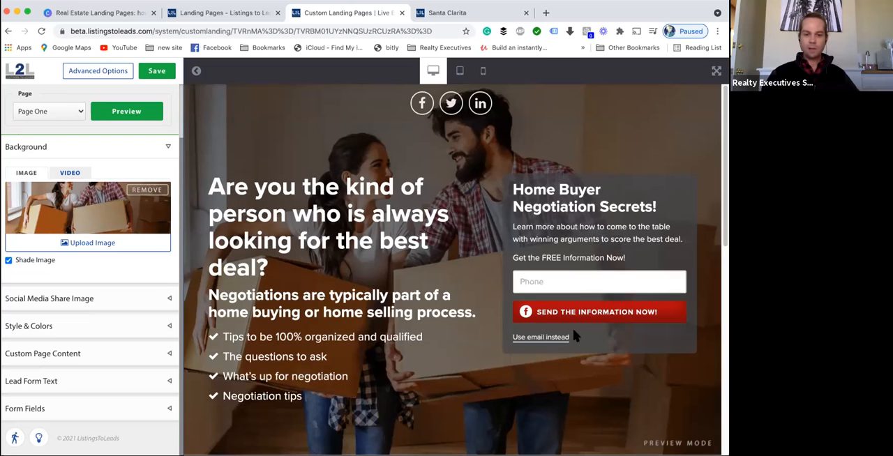
scroll(589, 204, down, 1)
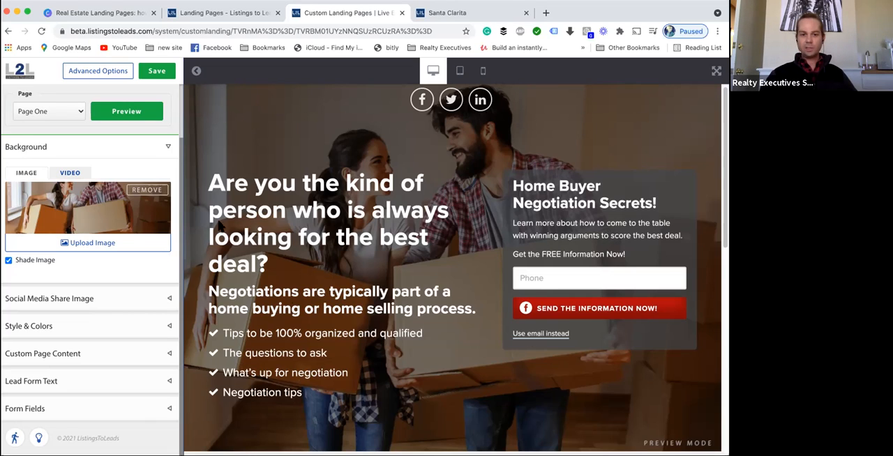
scroll(209, 230, down, 1)
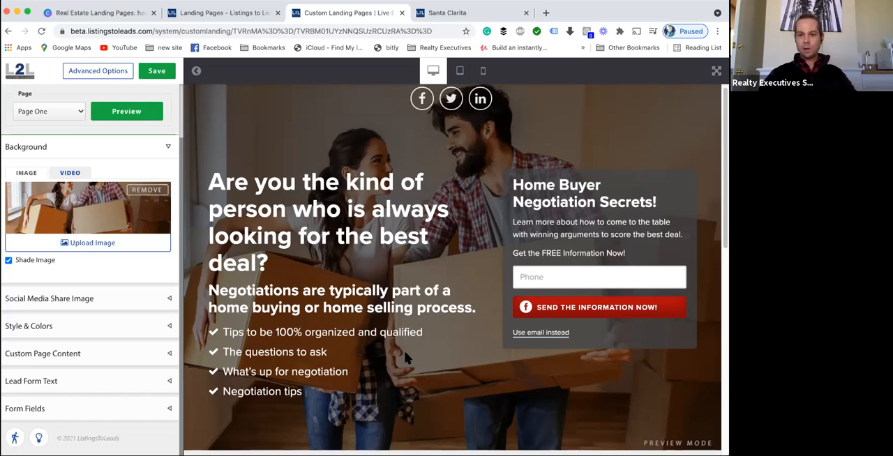
- Switch from the landing page editor to the live Santa Clarita page and then to the landing pages list
scroll(679, 240, down, 1)
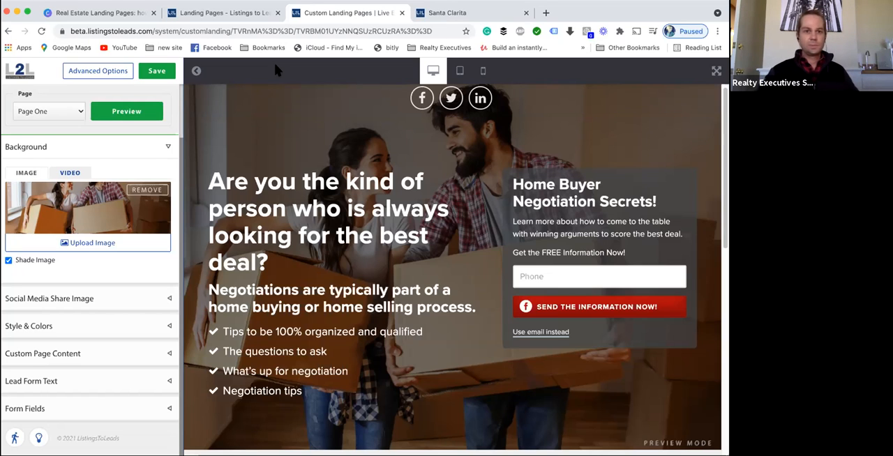
click(441, 15)
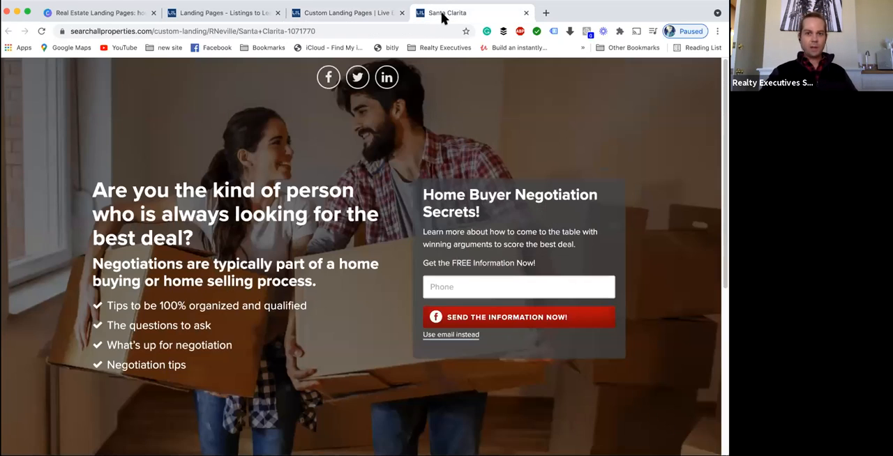
click(246, 14)
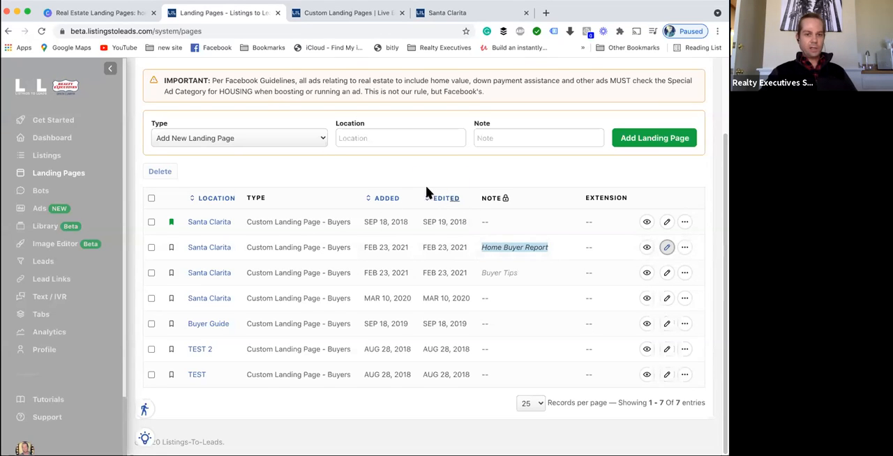
- View the Home Buyer Report landing page live in a new tab and return to the landing pages list
scroll(528, 282, up, 2)
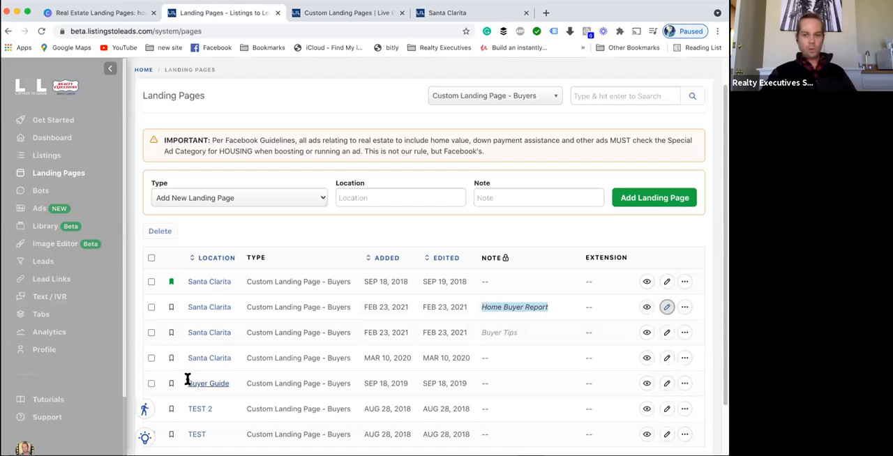
click(646, 307)
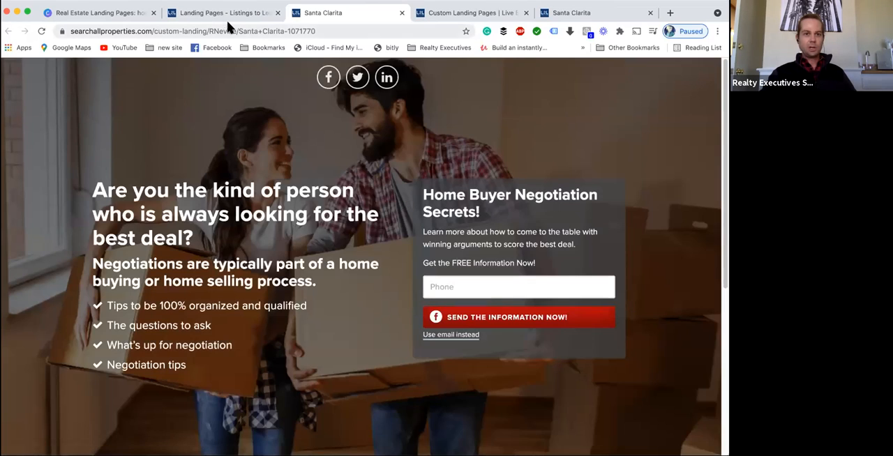
click(228, 14)
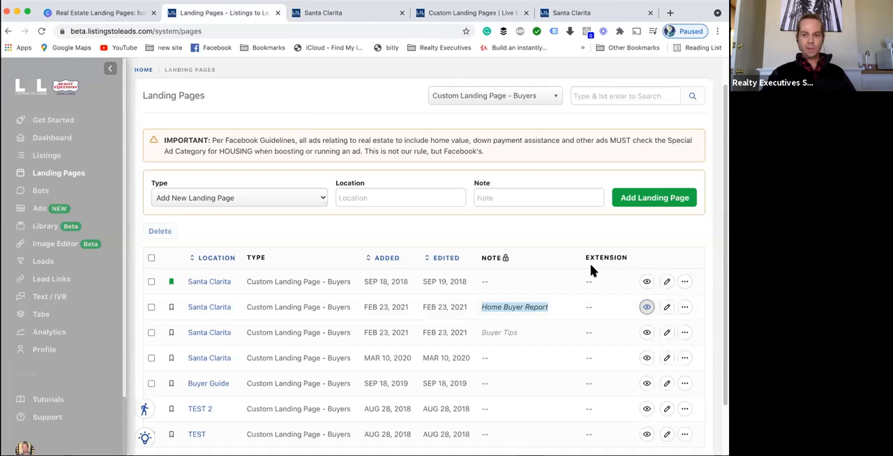
- Open the Home Buyer Report page's more-options menu showing Rename, Duplicate and Delete, then close it
click(684, 308)
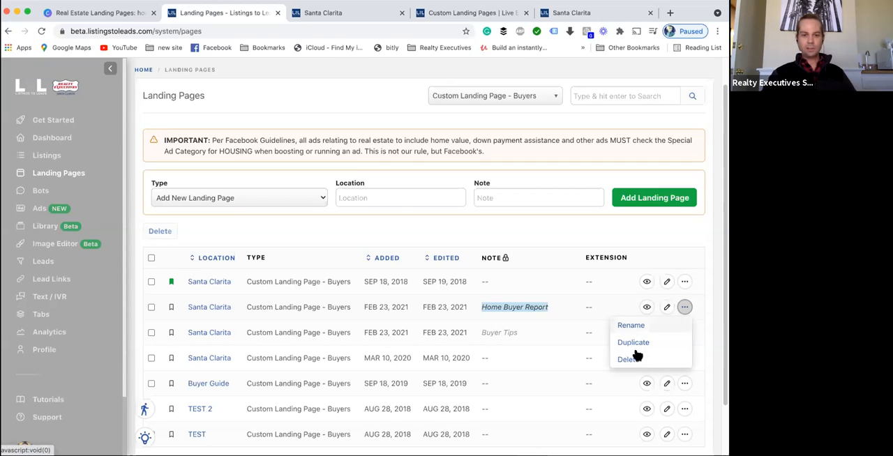
click(354, 213)
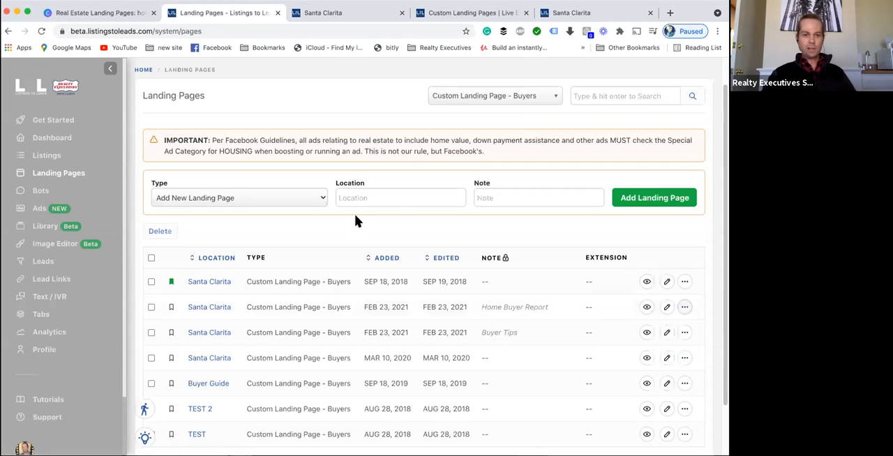
scroll(303, 299, down, 1)
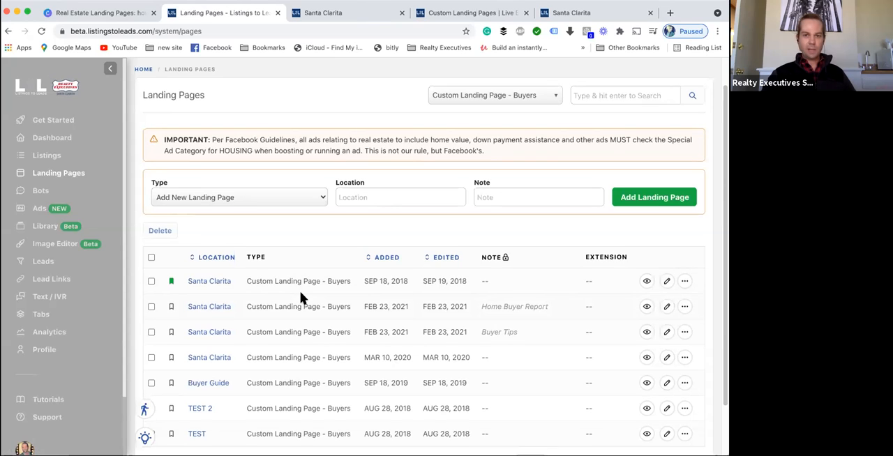
- Open a Create Ad for Listing dialog from Ads and review its listing choices and the Lead Ads and Traffic objectives
click(39, 210)
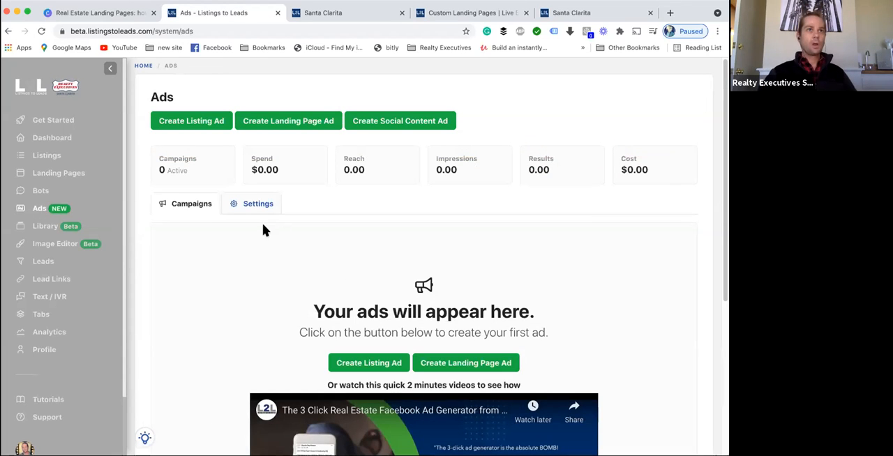
click(202, 122)
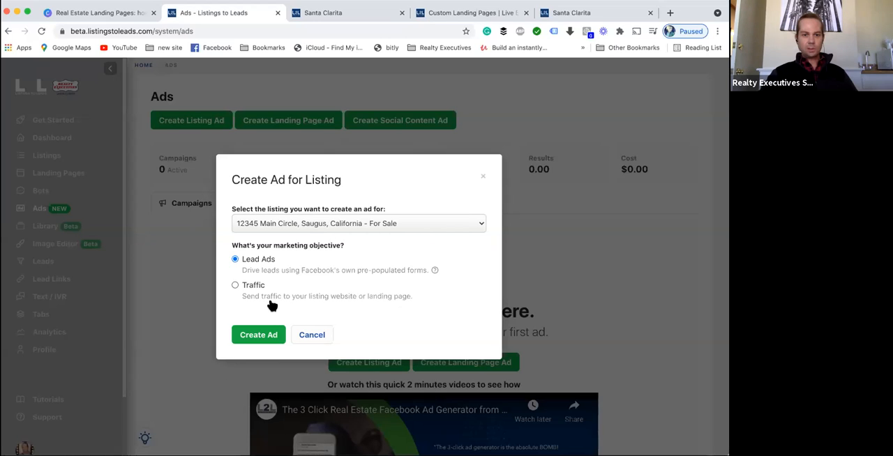
click(346, 221)
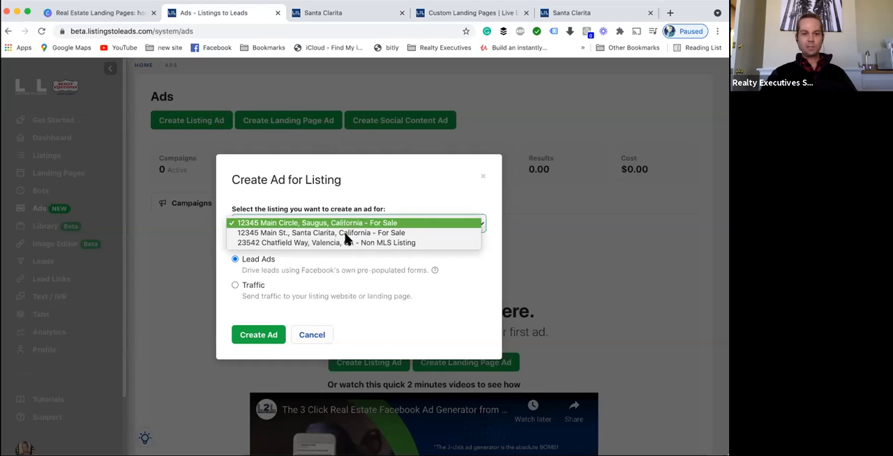
click(344, 224)
click(339, 224)
click(408, 198)
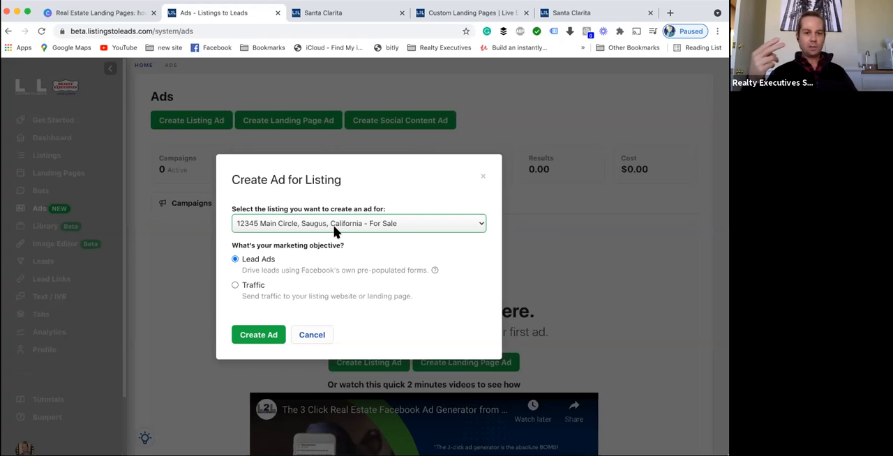
drag(242, 296, 418, 304)
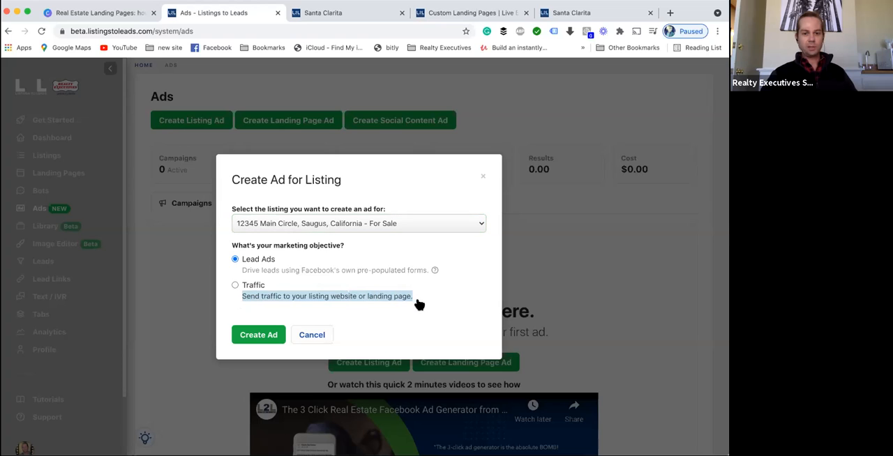
drag(242, 271, 427, 273)
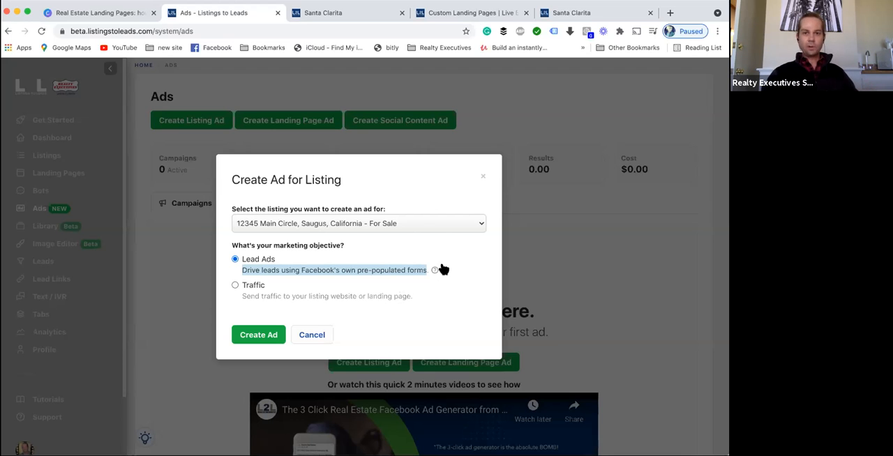
click(452, 12)
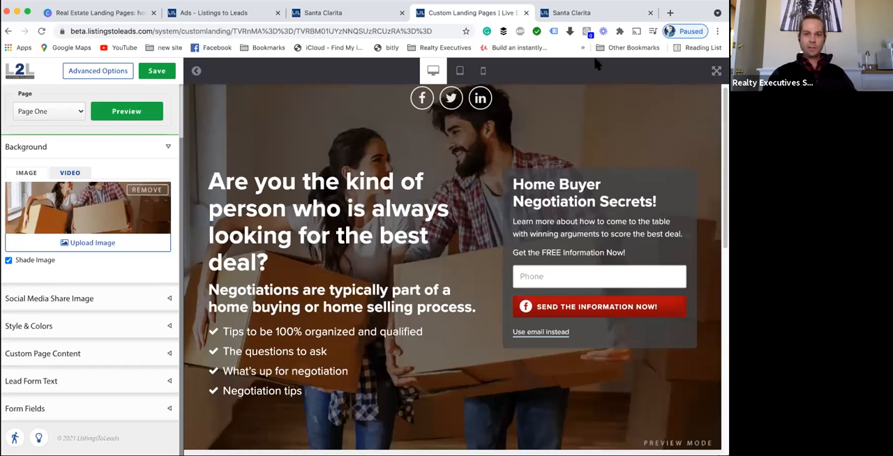
click(578, 14)
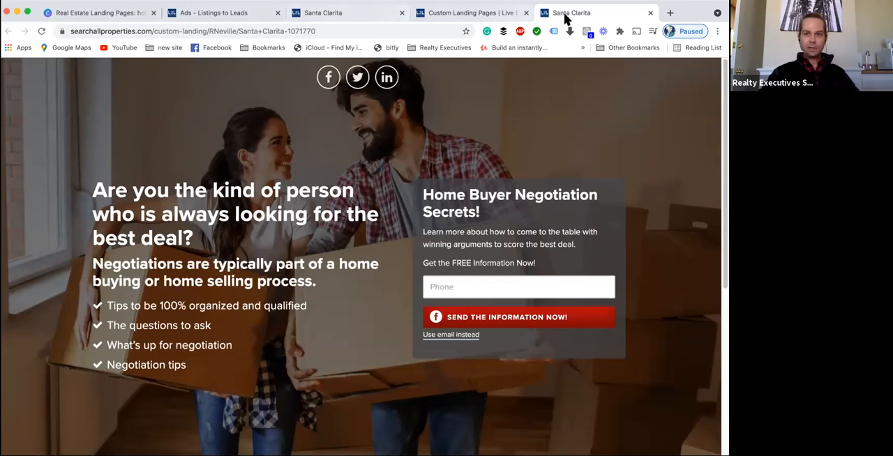
click(670, 12)
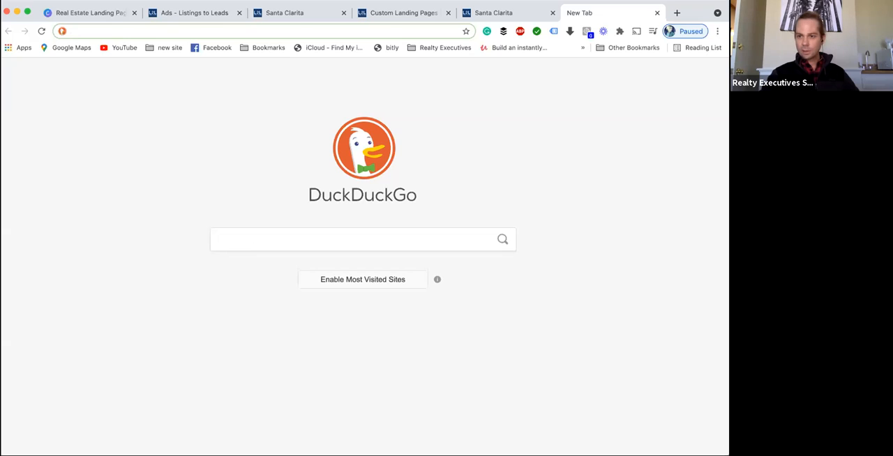
key(super+Tab)
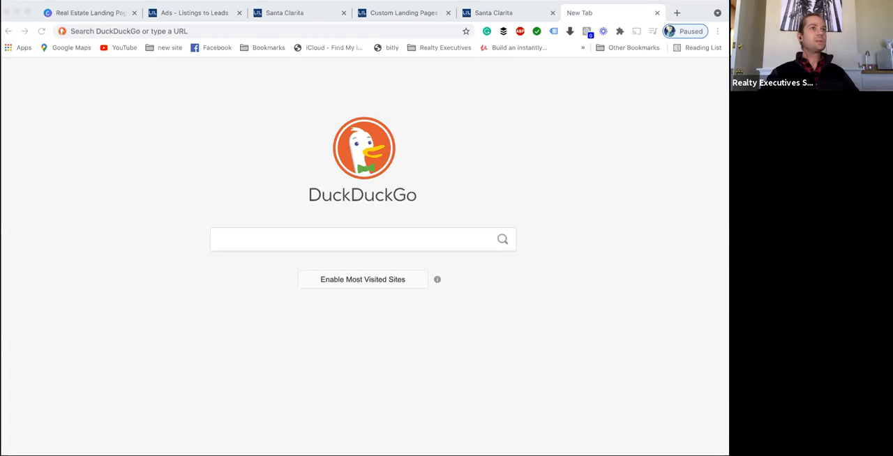
click(654, 11)
click(656, 13)
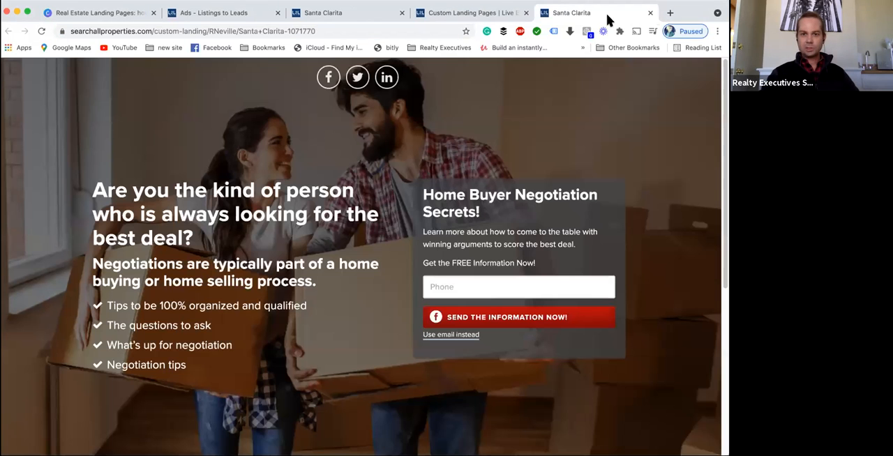
click(225, 14)
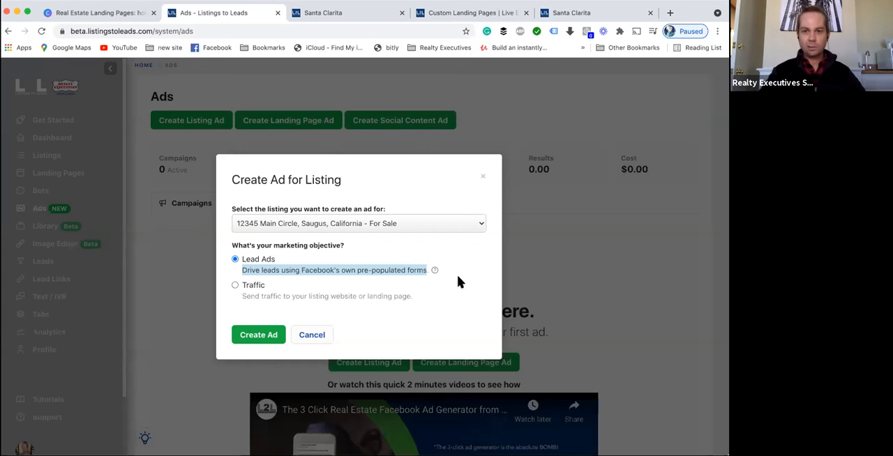
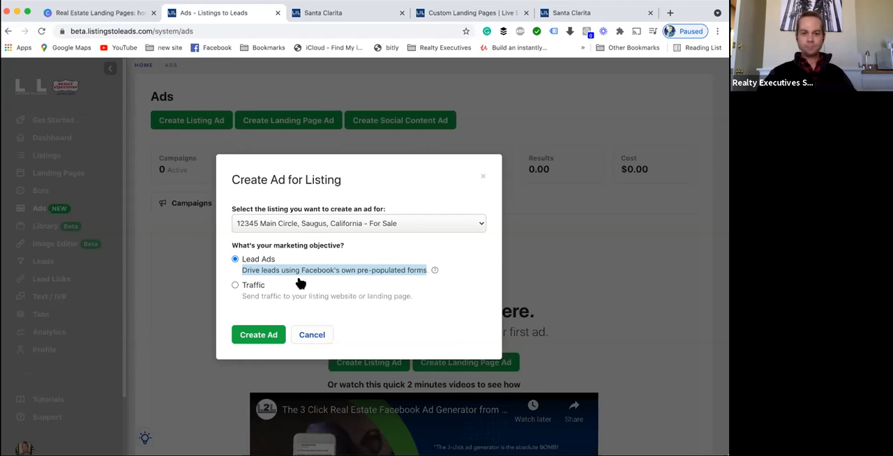
click(237, 286)
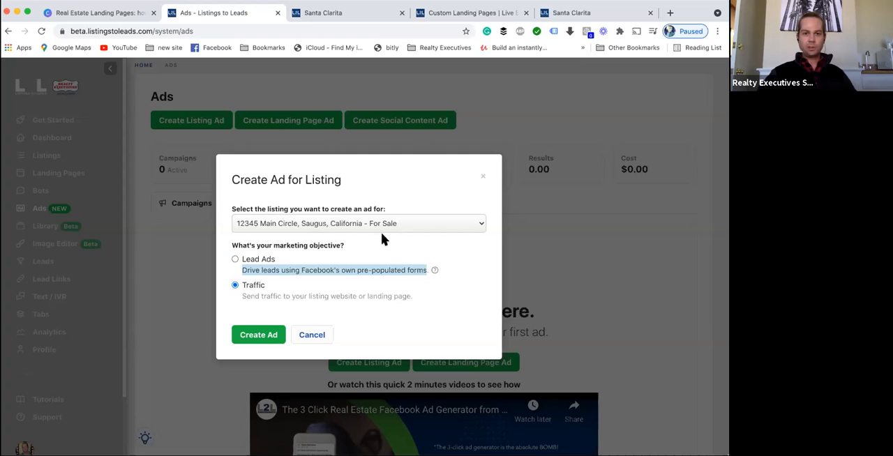
click(269, 337)
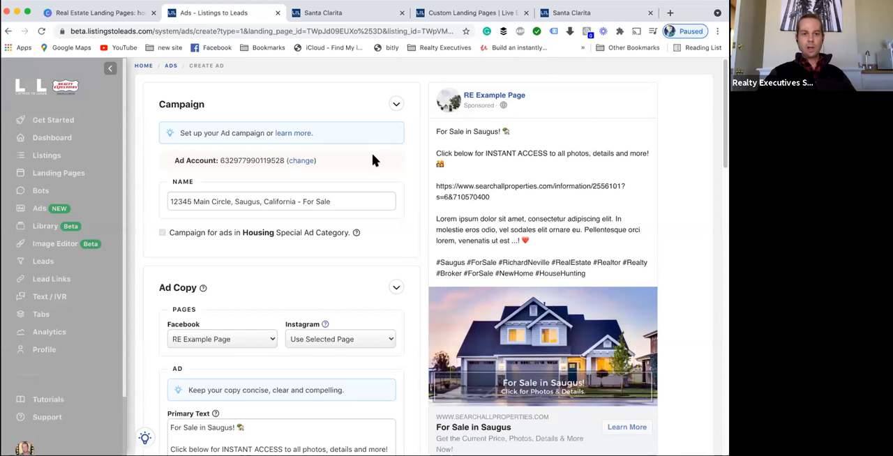
scroll(372, 160, down, 1)
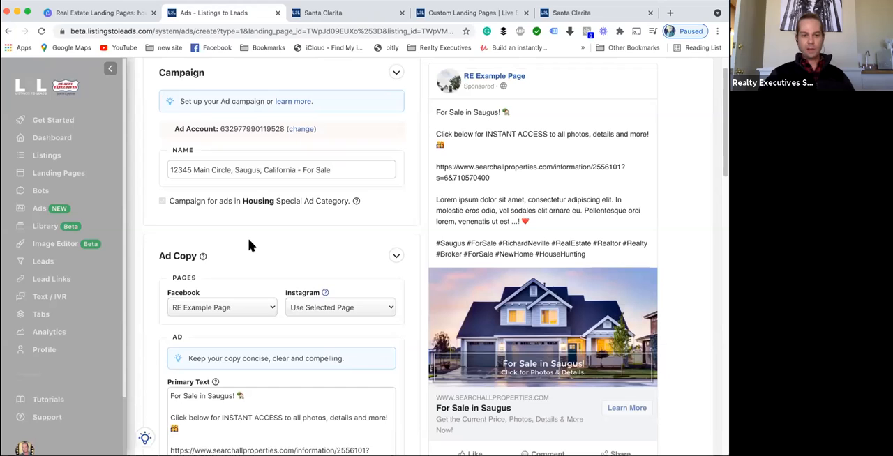
scroll(249, 238, down, 3)
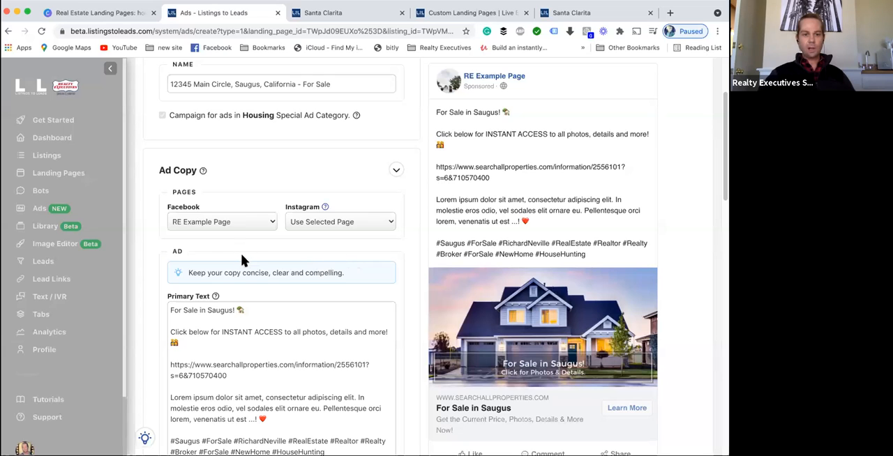
scroll(301, 263, up, 4)
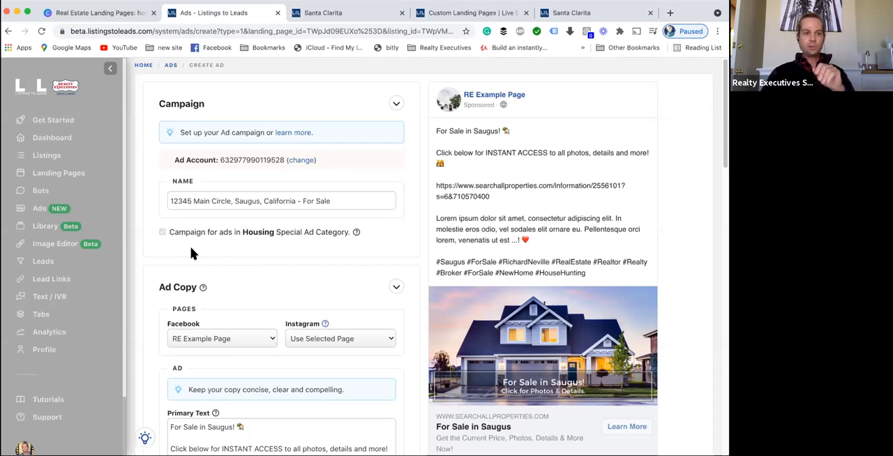
click(43, 210)
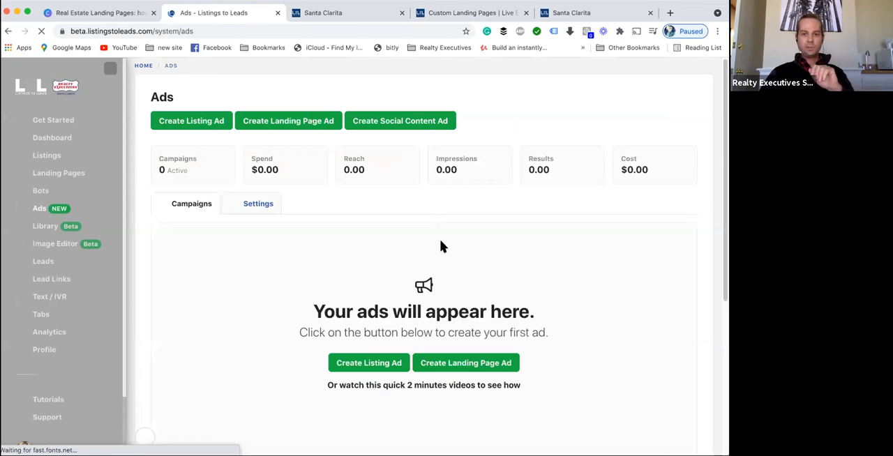
- Start a listing ad for 12345 Main Circle, Saugus with the Traffic marketing objective
scroll(416, 313, down, 4)
scroll(411, 257, up, 2)
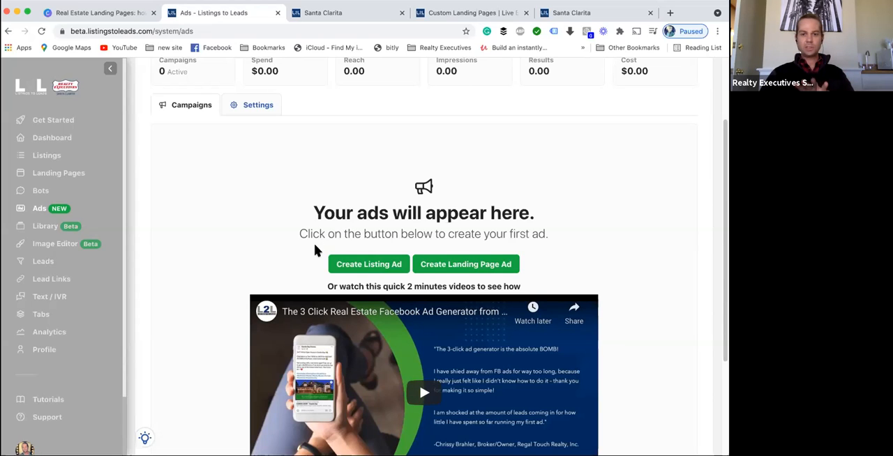
scroll(314, 244, up, 3)
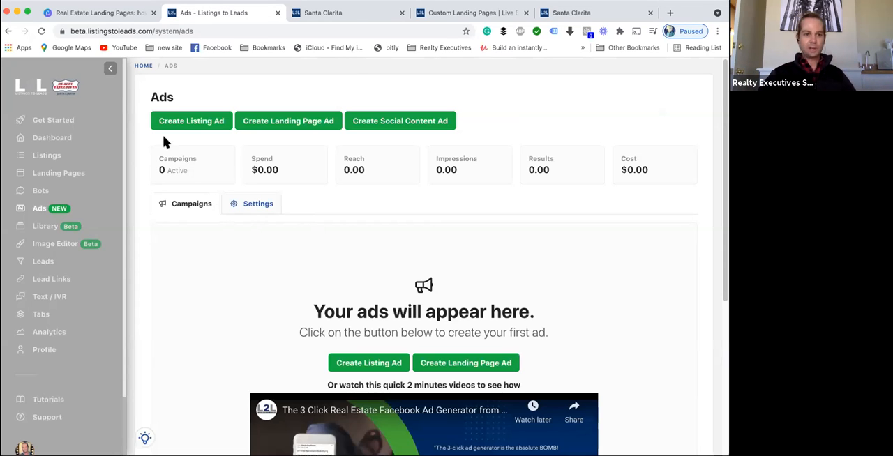
click(180, 121)
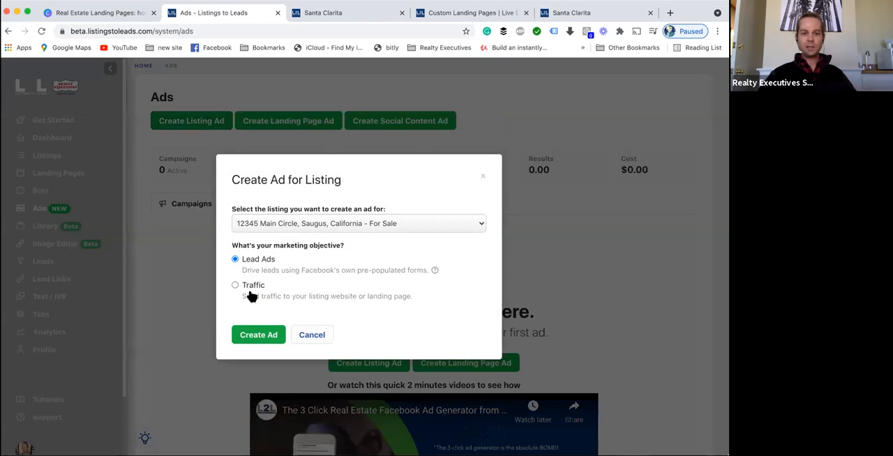
click(254, 287)
click(262, 333)
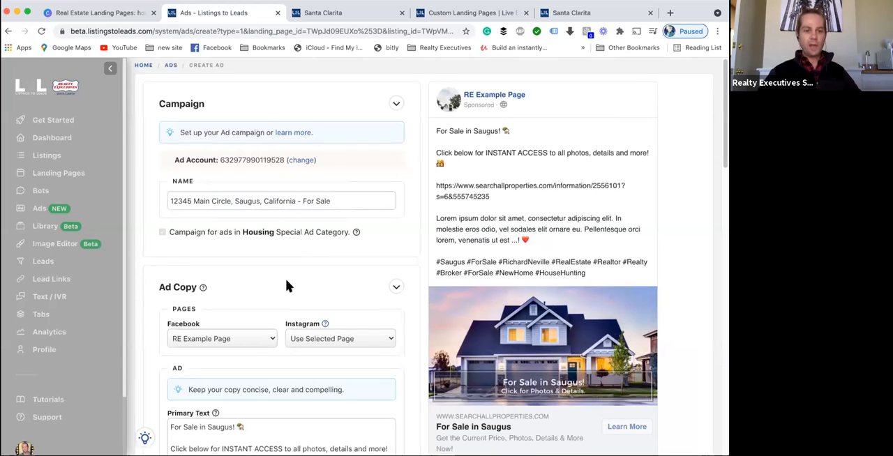
- Review the Facebook and Instagram page choices in the ad copy section
scroll(286, 281, down, 3)
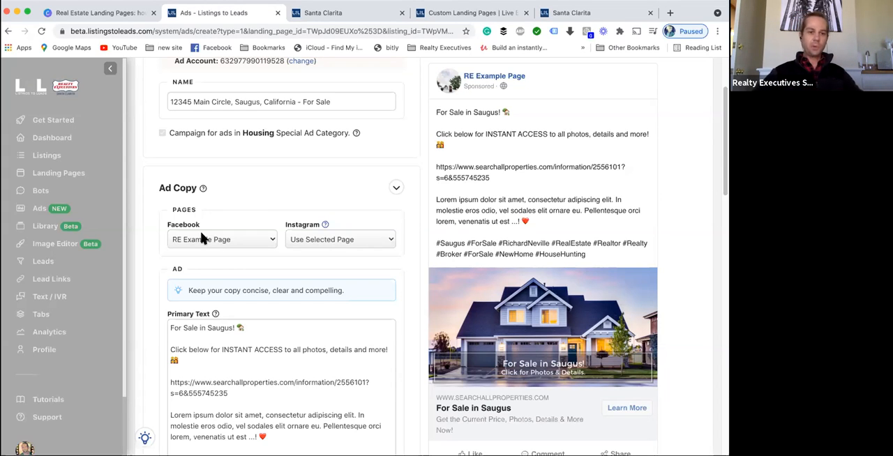
click(324, 245)
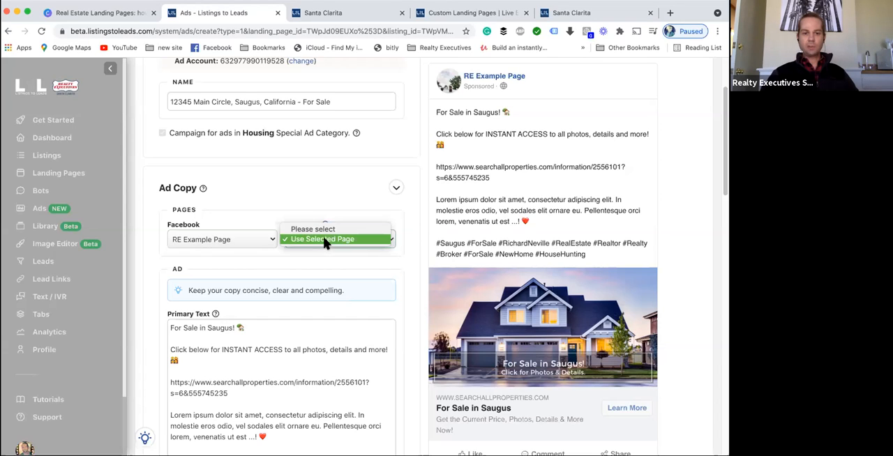
click(253, 218)
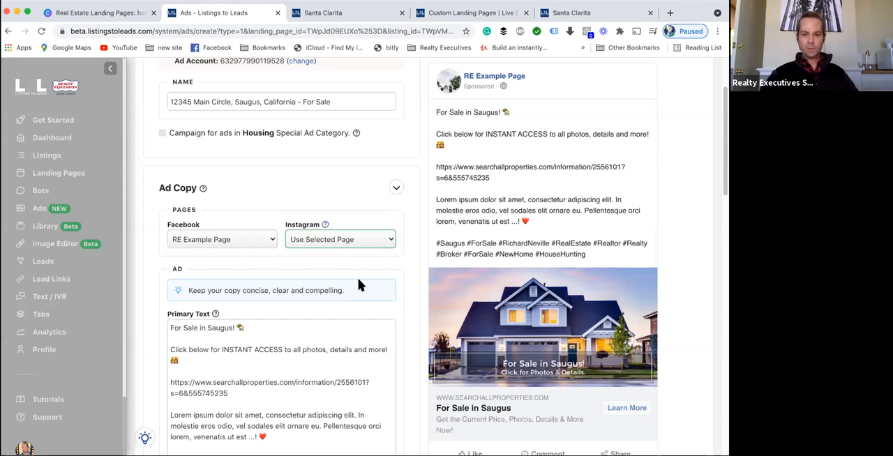
click(360, 237)
click(353, 216)
scroll(353, 217, up, 2)
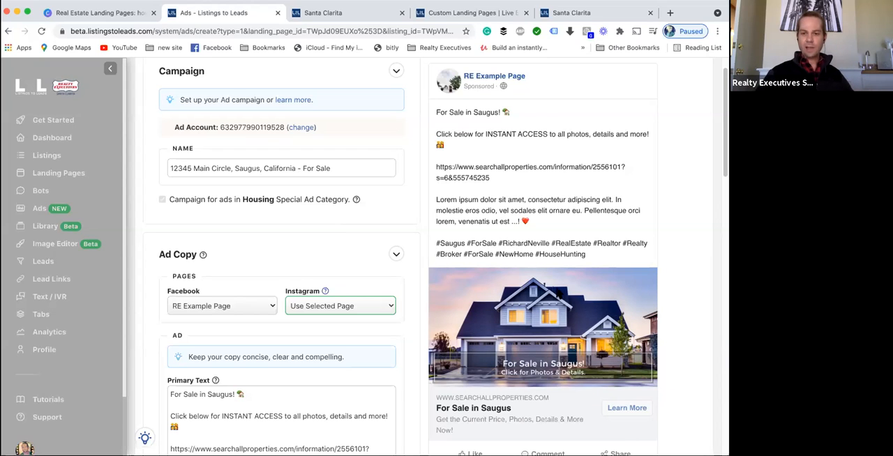
scroll(558, 297, up, 1)
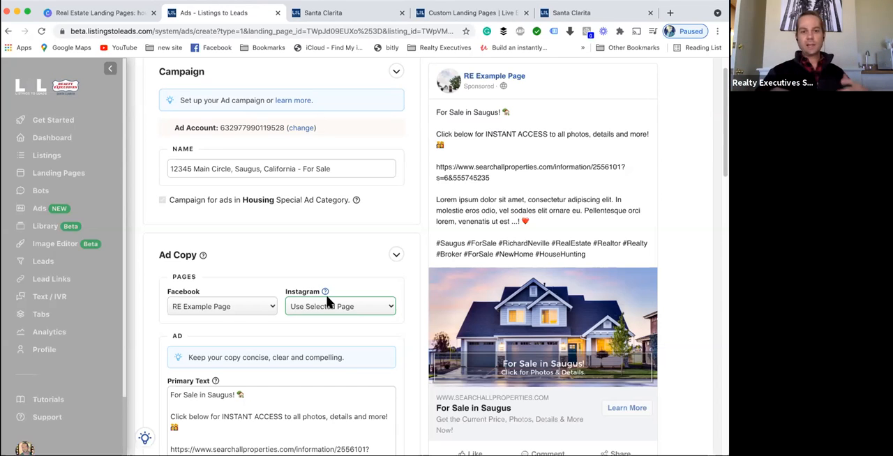
- Examine the Housing special ad category note and each paragraph of the ad's primary text
mouse_move(199, 206)
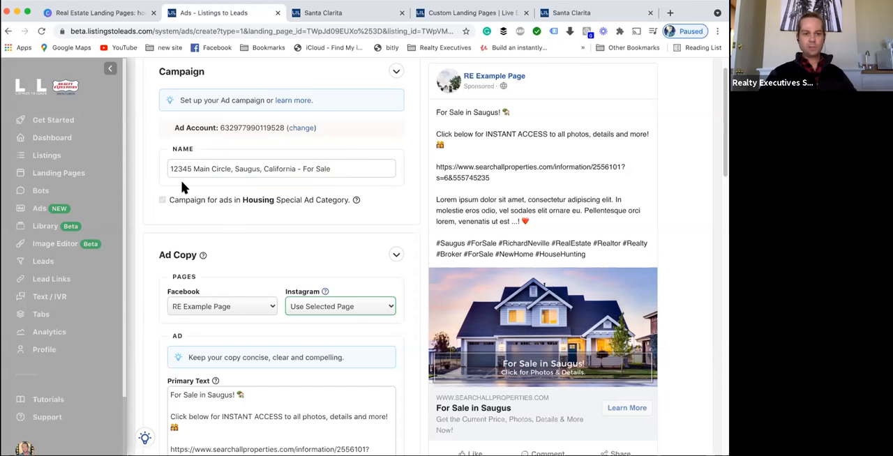
mouse_move(175, 200)
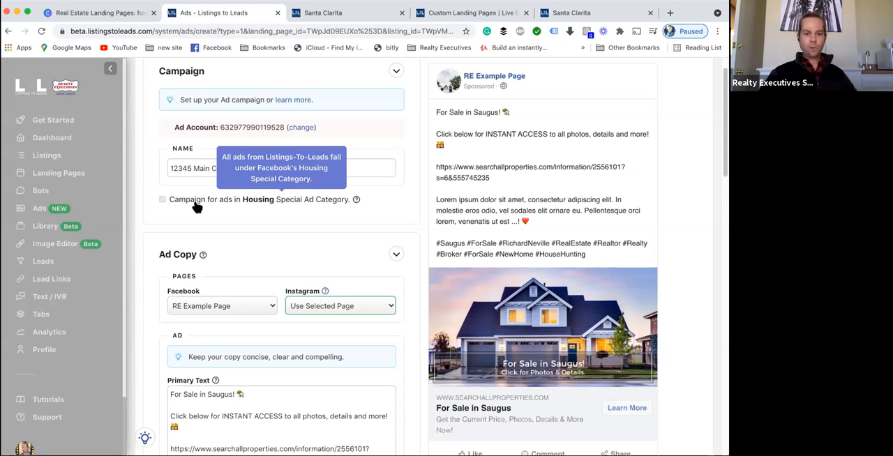
scroll(308, 259, down, 5)
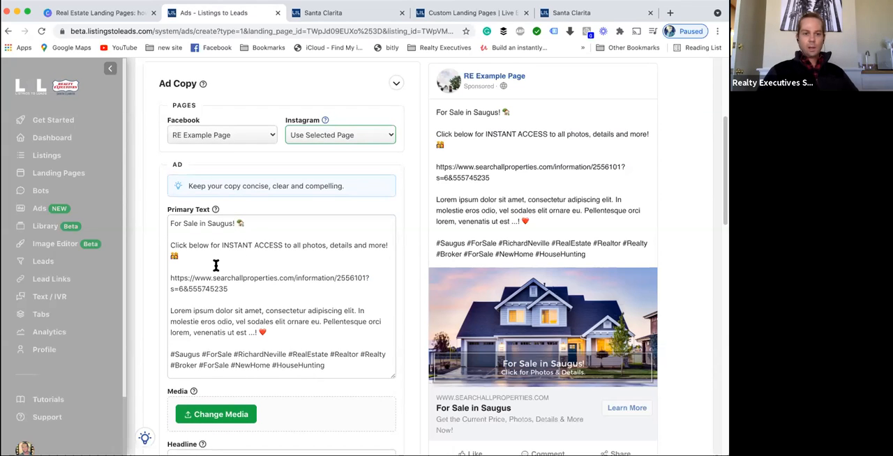
drag(177, 226, 264, 222)
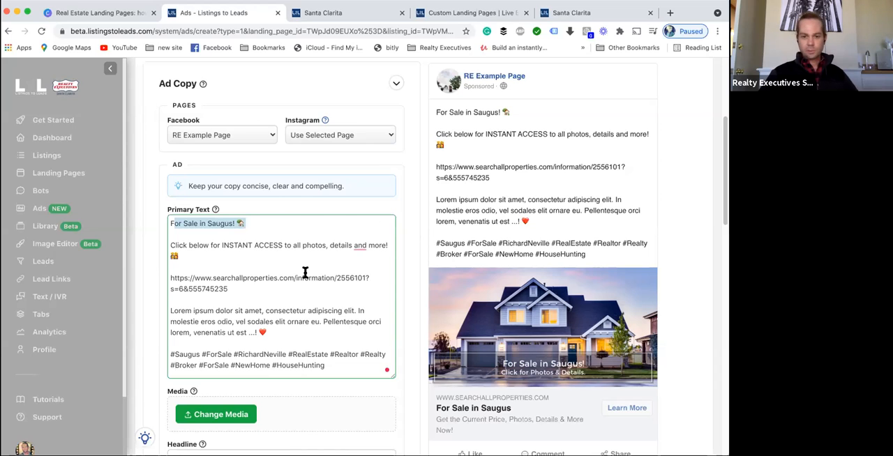
scroll(305, 272, down, 1)
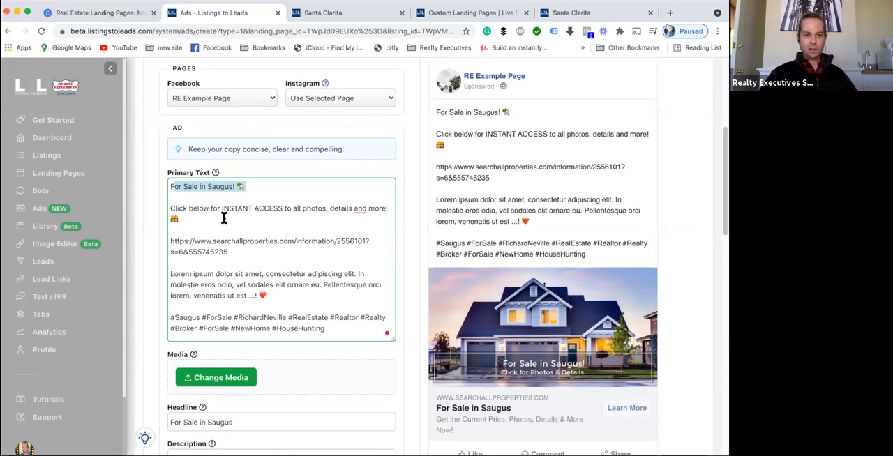
click(172, 209)
drag(172, 209, 376, 208)
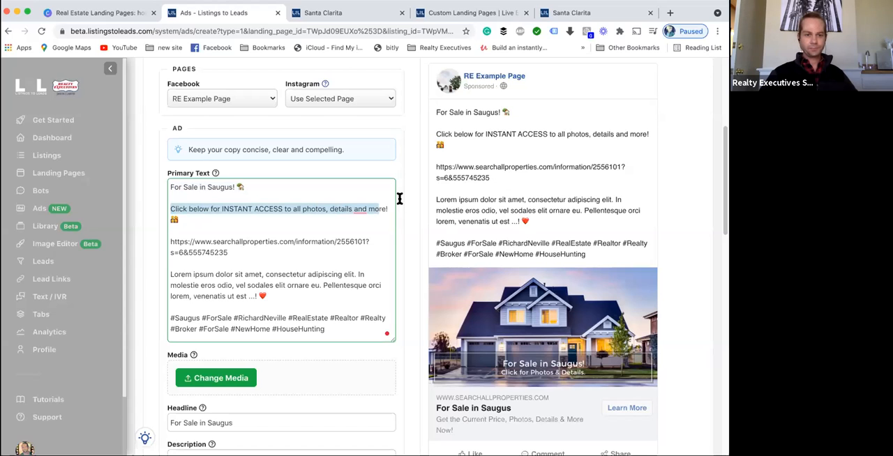
click(289, 245)
drag(254, 253, 157, 238)
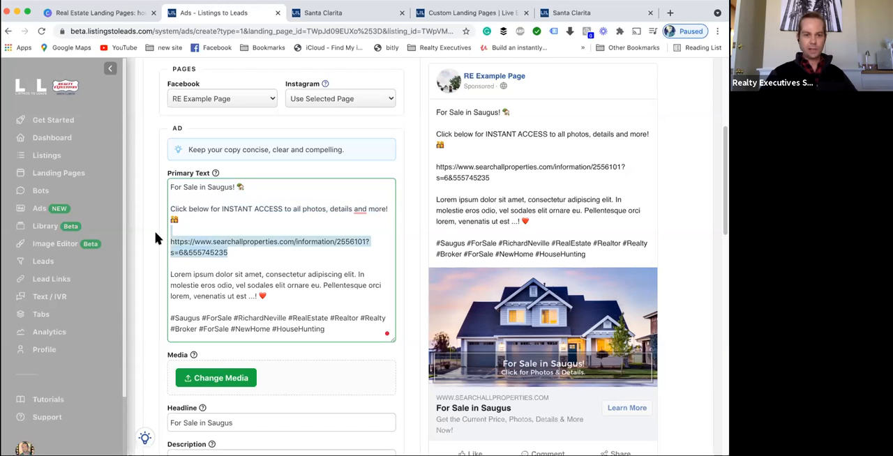
triple_click(253, 204)
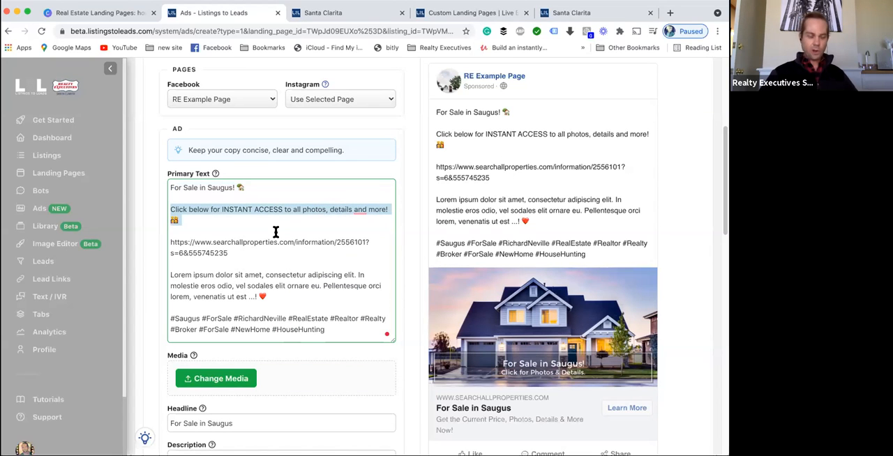
scroll(262, 251, down, 2)
drag(252, 234, 161, 212)
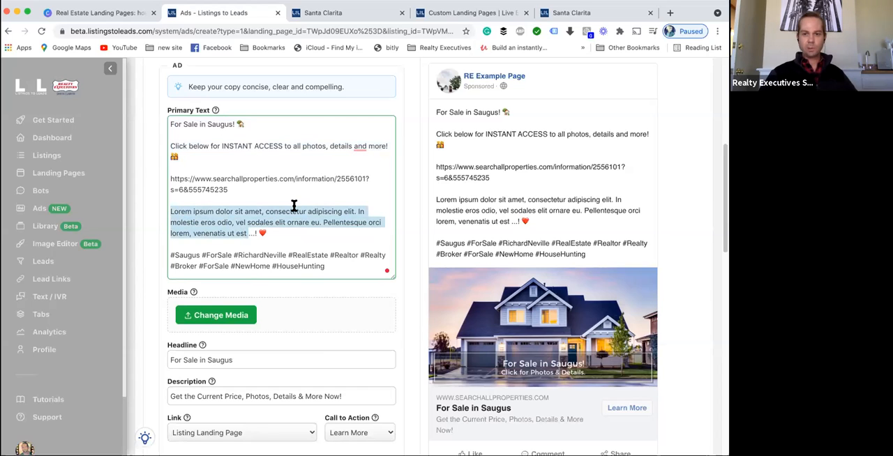
triple_click(291, 258)
click(330, 258)
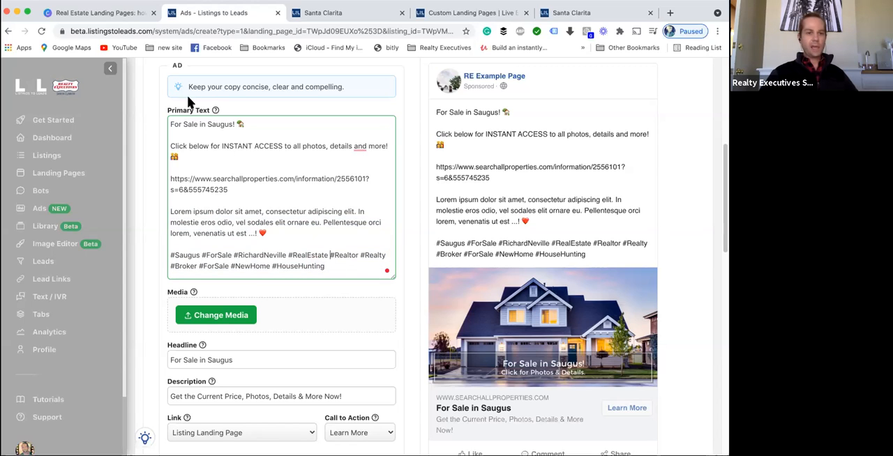
scroll(270, 114, up, 1)
scroll(272, 140, up, 1)
double_click(237, 158)
click(187, 191)
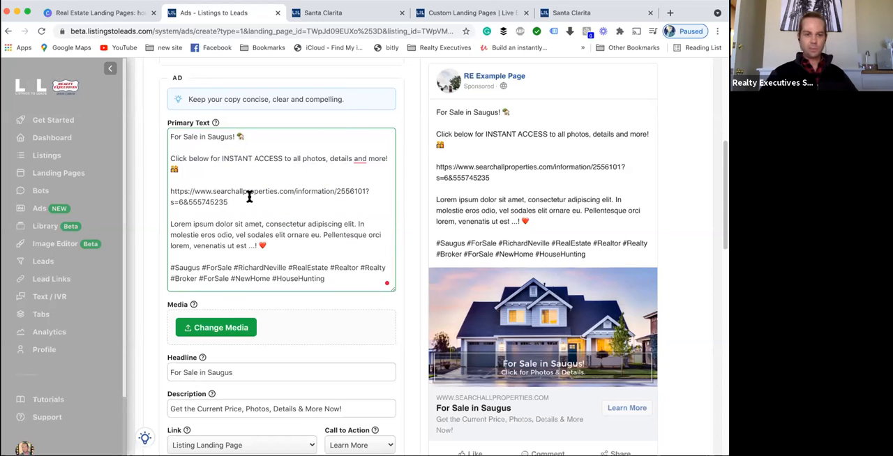
- Open the ad's media picker to browse the listing photos and media library, then close it
scroll(335, 283, down, 3)
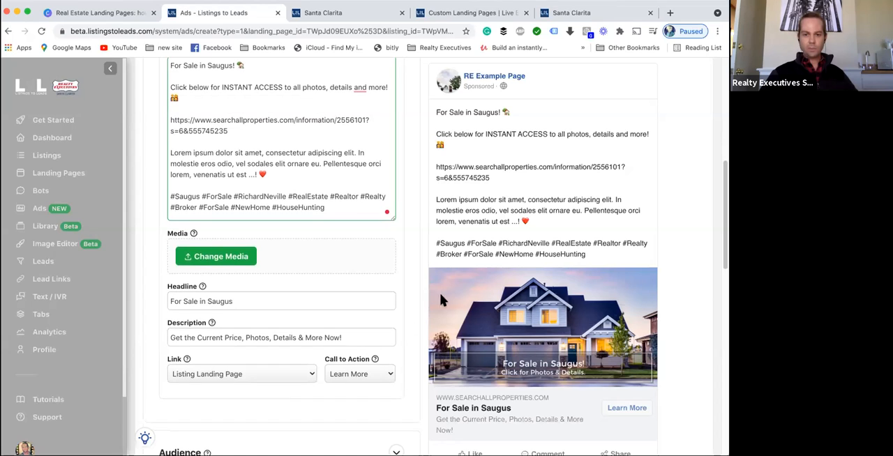
click(224, 255)
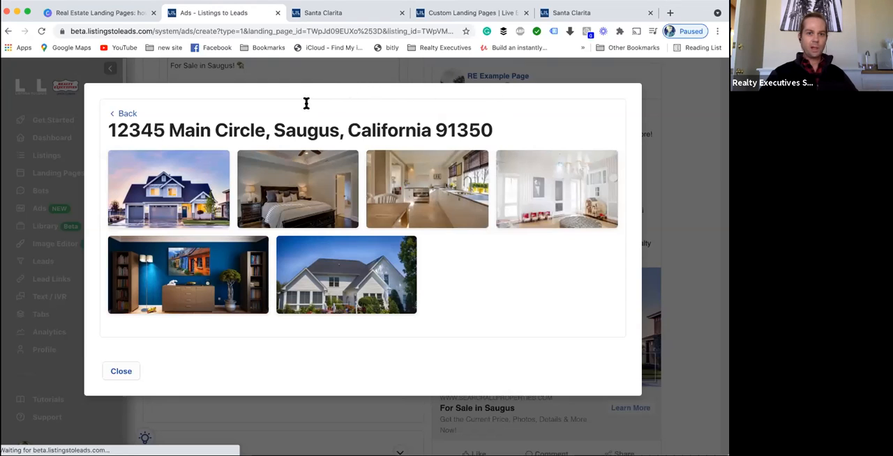
click(123, 114)
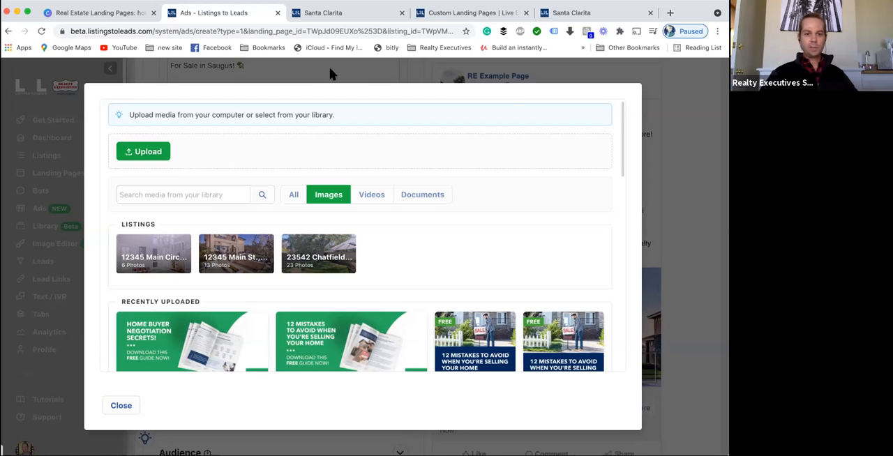
click(121, 406)
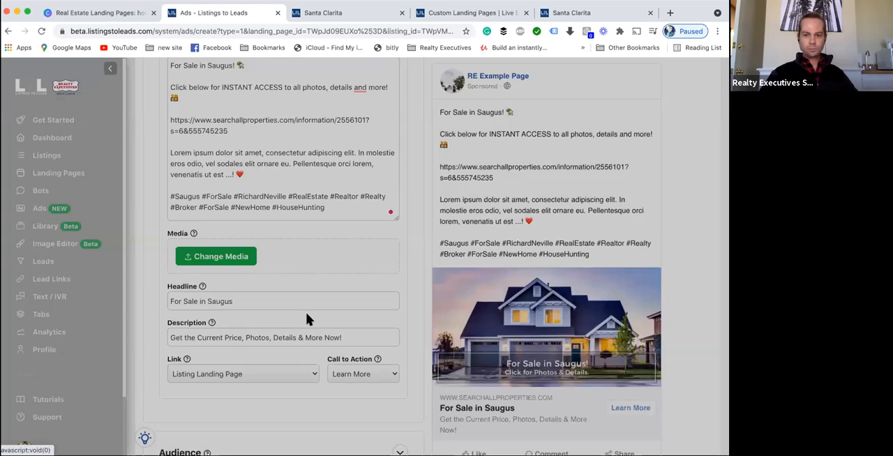
- Examine the ad's headline, description, link and call-to-action options
scroll(321, 314, down, 2)
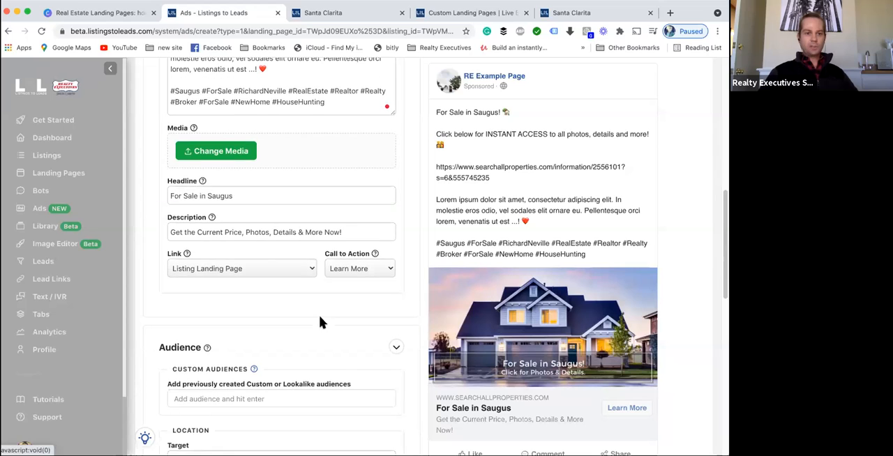
scroll(488, 380, down, 1)
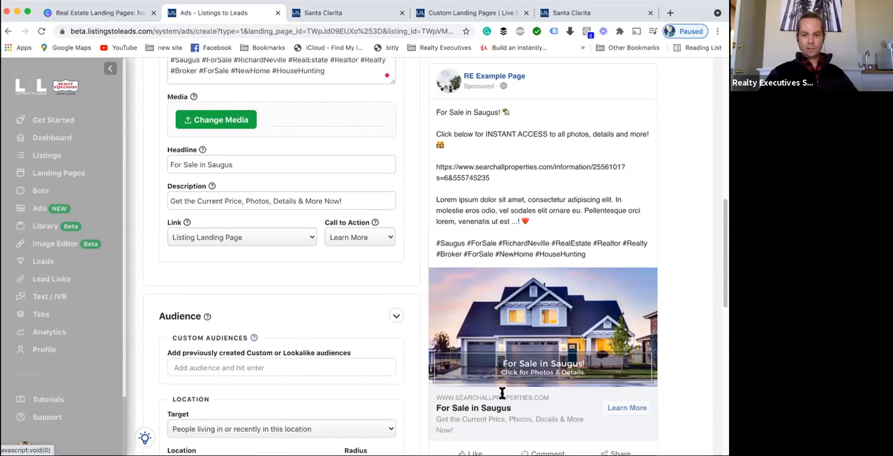
scroll(411, 377, up, 1)
drag(434, 408, 511, 409)
triple_click(240, 180)
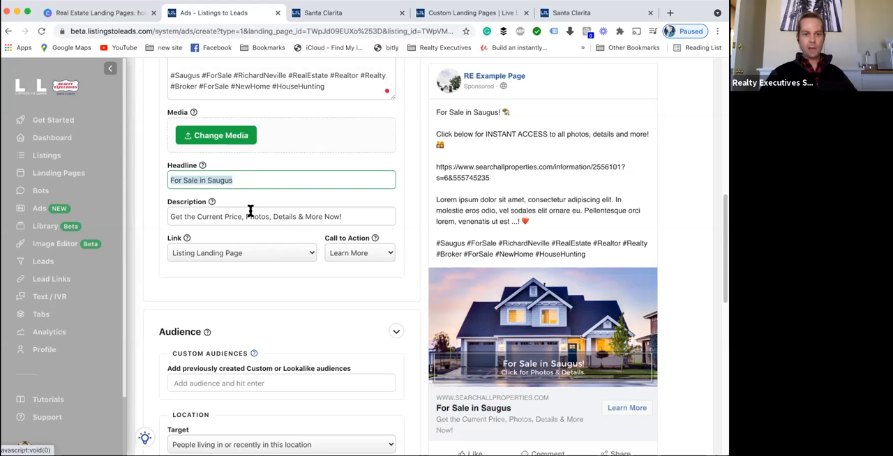
triple_click(249, 211)
scroll(472, 384, up, 1)
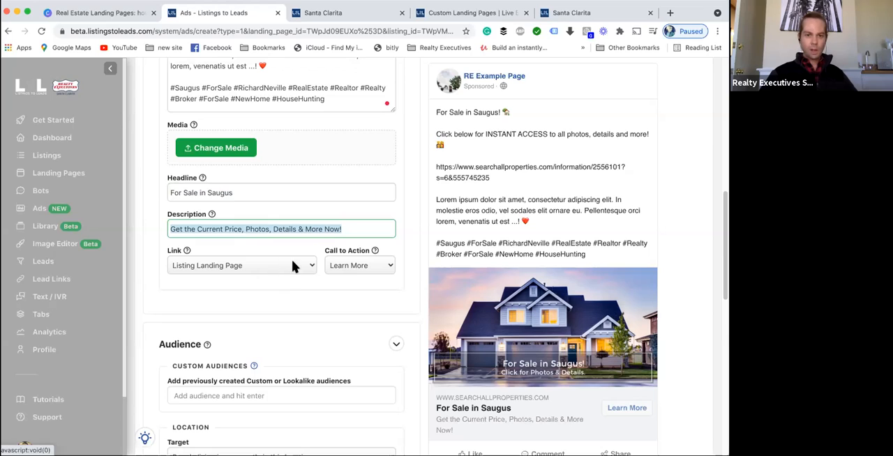
click(351, 265)
click(336, 305)
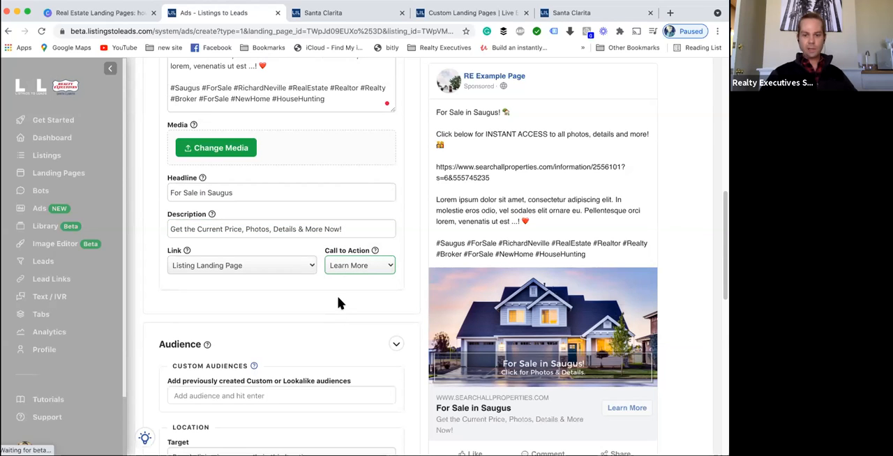
- Review the options for the ad's Link, keeping Listing Landing Page
click(242, 256)
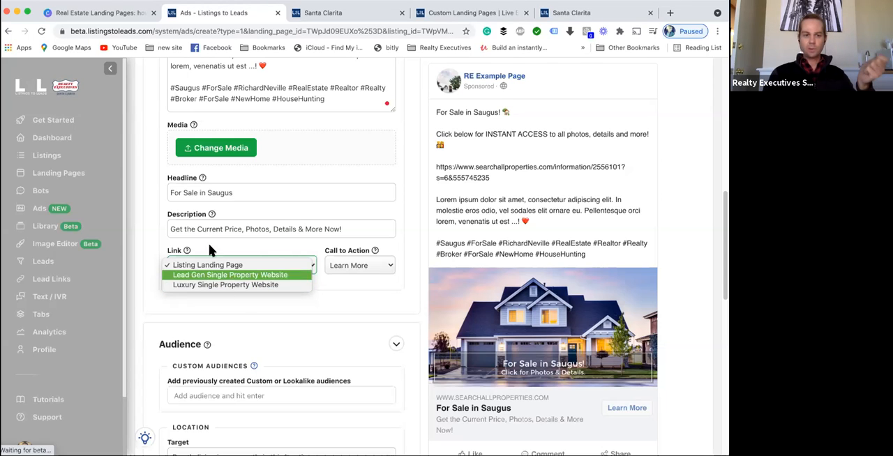
click(244, 304)
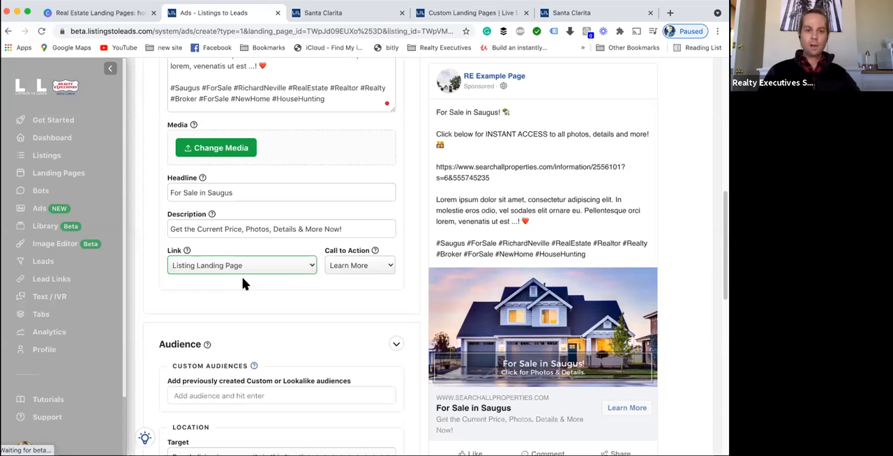
- Scroll through the ad form to re-examine the primary text, headline and Audience section
scroll(238, 272, down, 2)
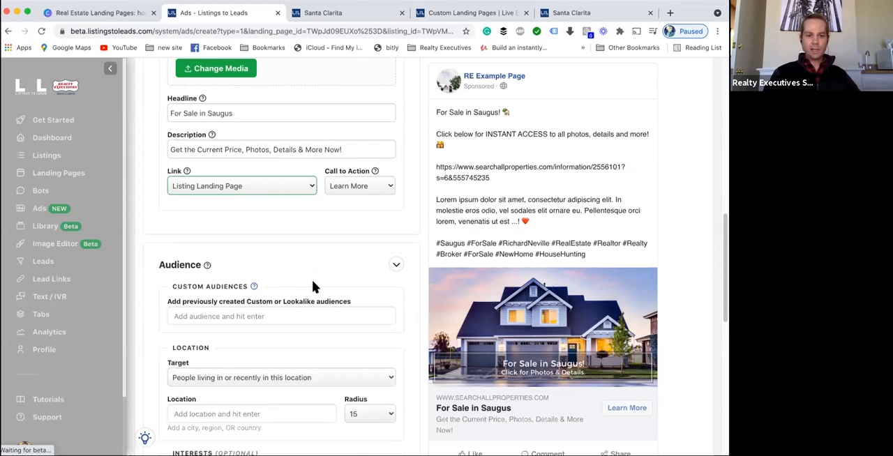
scroll(315, 289, down, 1)
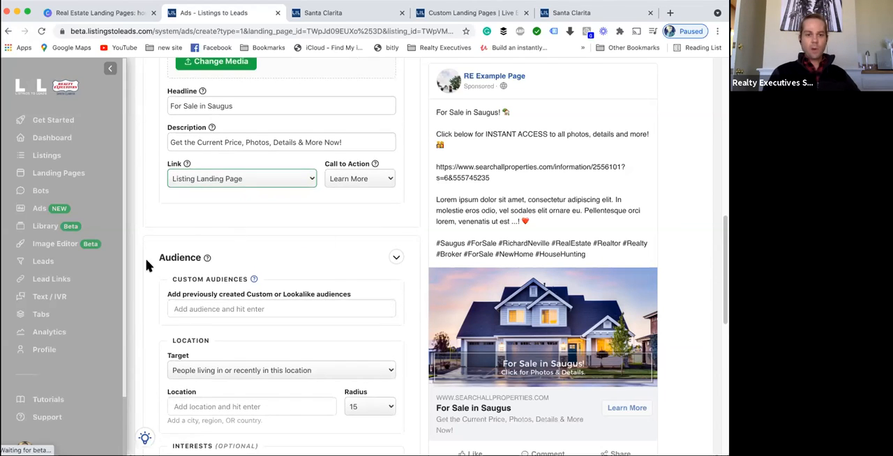
scroll(277, 286, down, 2)
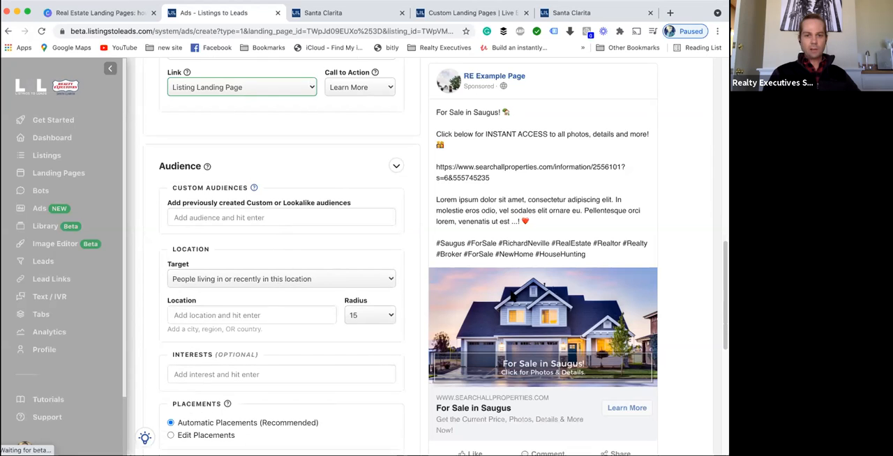
scroll(552, 224, up, 8)
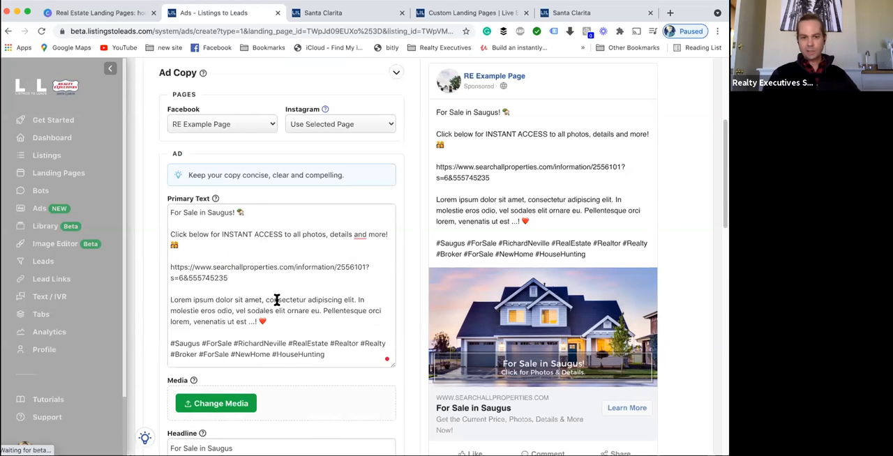
drag(182, 212, 340, 348)
scroll(339, 348, down, 5)
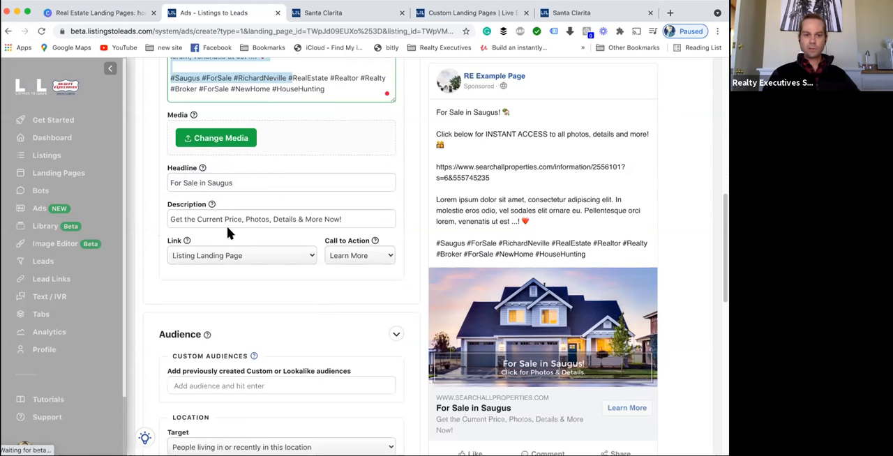
click(244, 182)
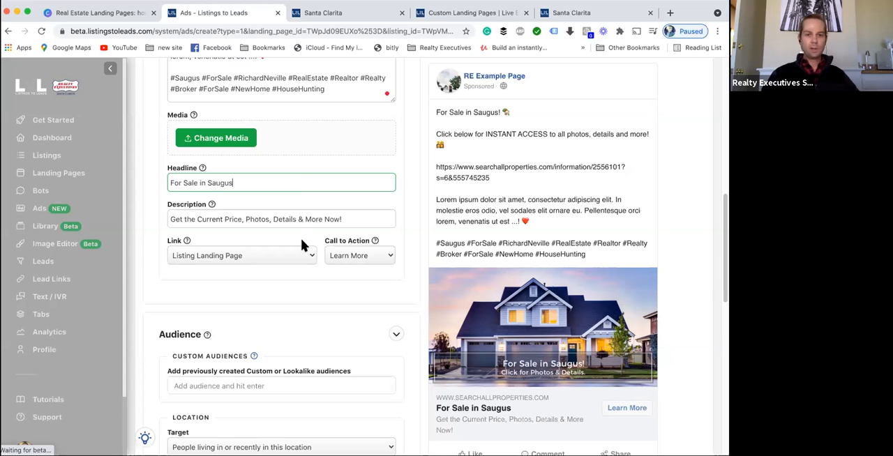
scroll(263, 319, down, 3)
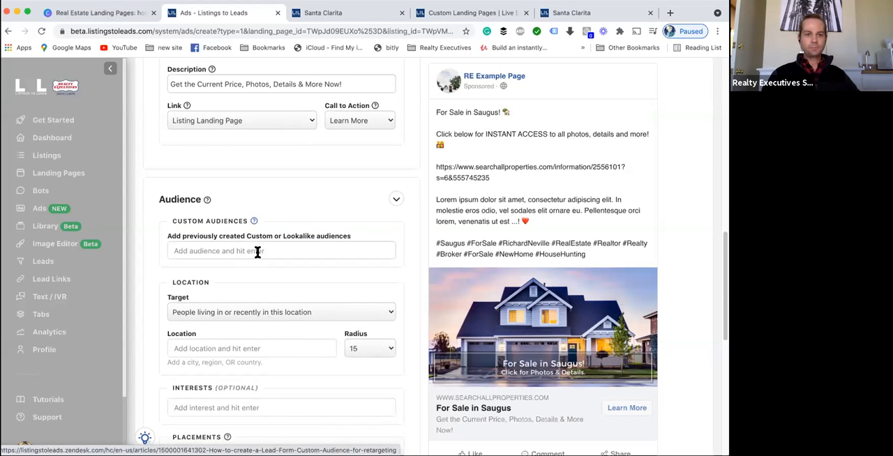
scroll(682, 248, up, 1)
scroll(682, 247, up, 1)
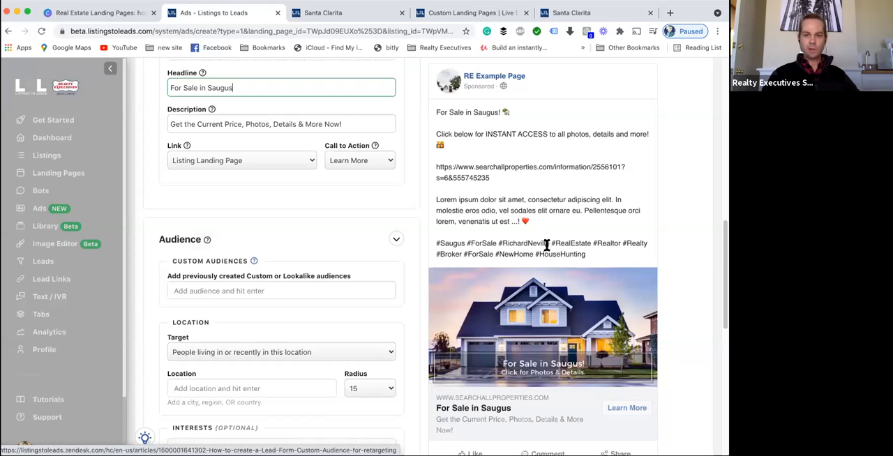
scroll(538, 251, down, 1)
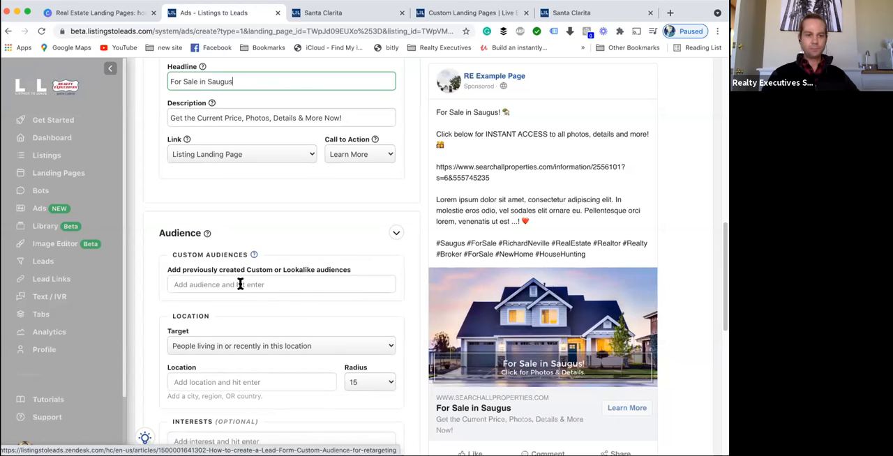
scroll(263, 271, down, 2)
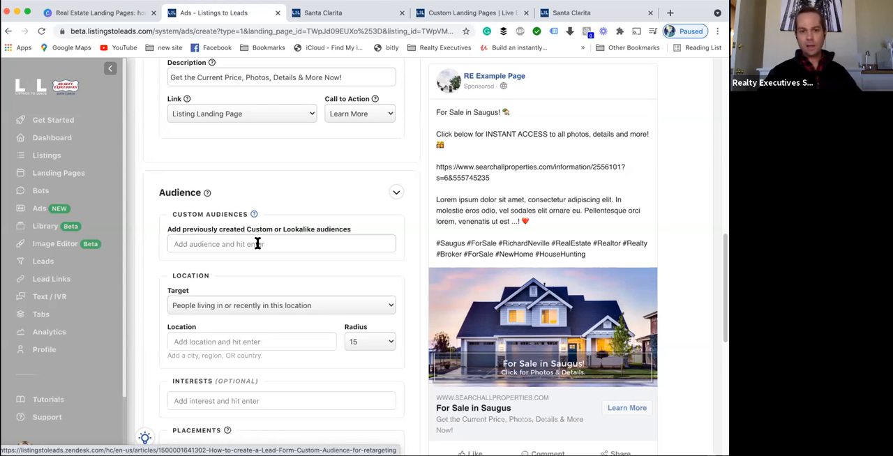
- Examine the Housing Special Ad Category note and the custom audiences field
scroll(274, 257, up, 8)
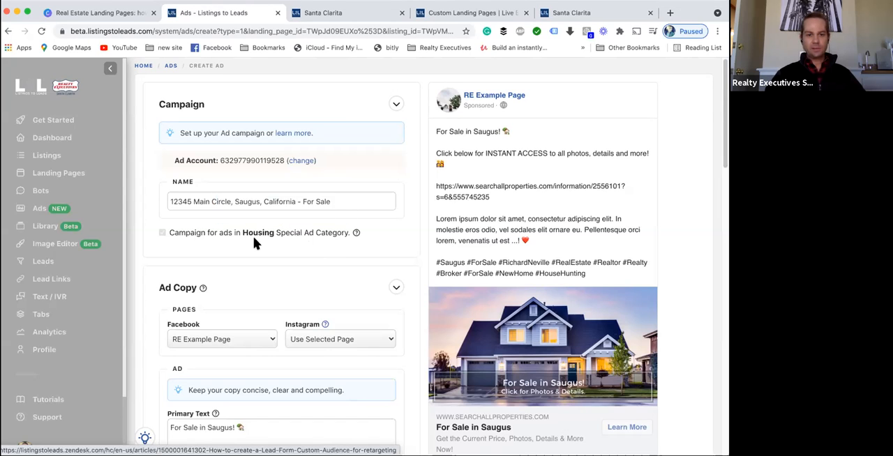
mouse_move(257, 235)
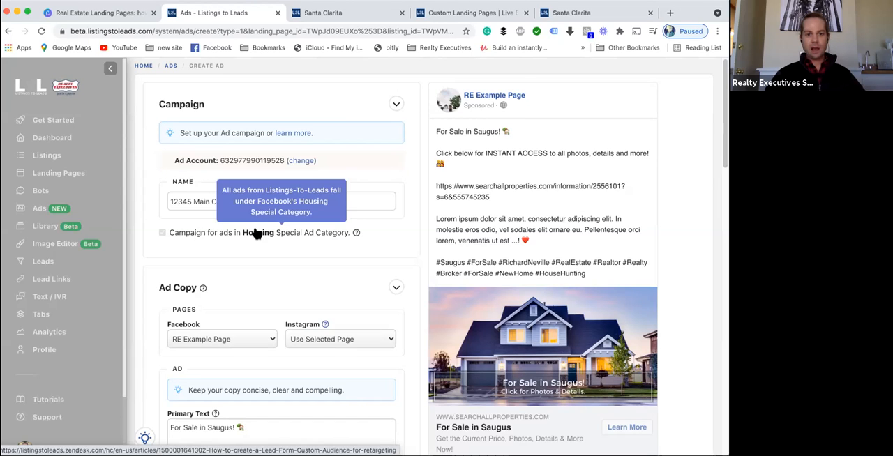
scroll(255, 233, down, 7)
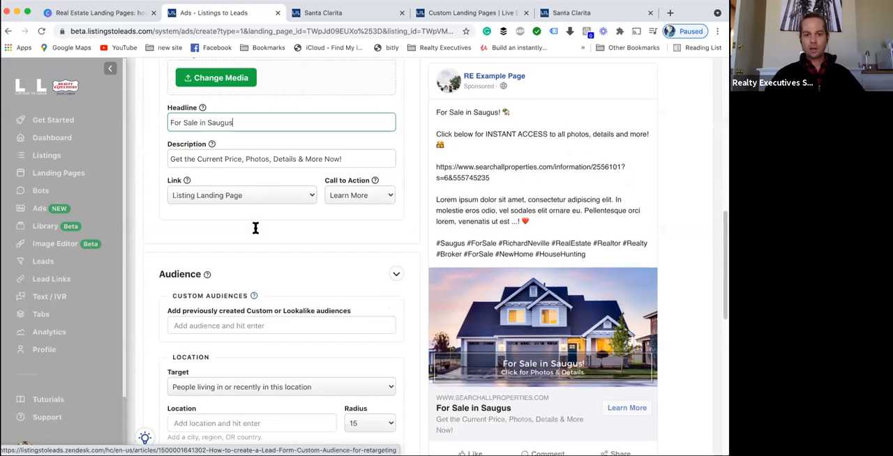
drag(283, 283, 352, 281)
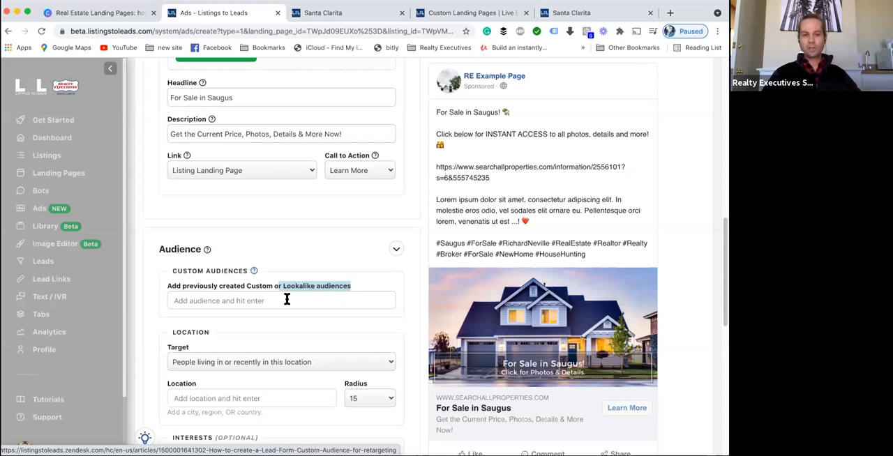
scroll(286, 297, down, 1)
scroll(310, 249, down, 4)
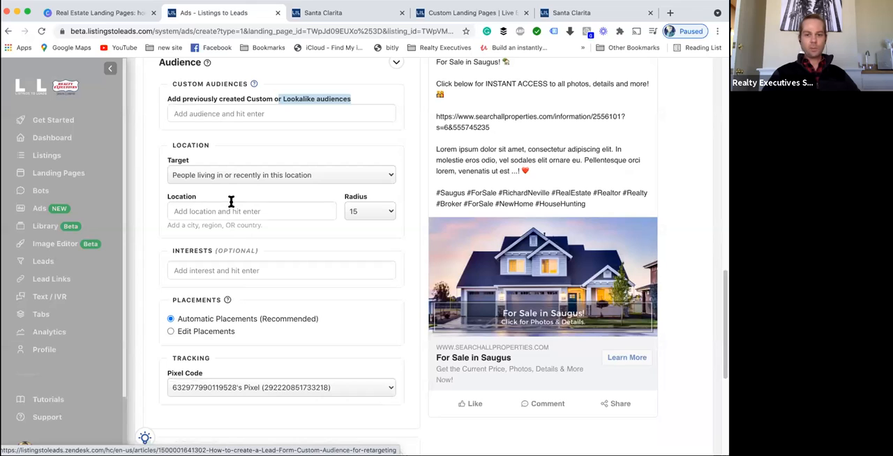
- Review the location Target options, keeping people living in or recently in this location
click(249, 177)
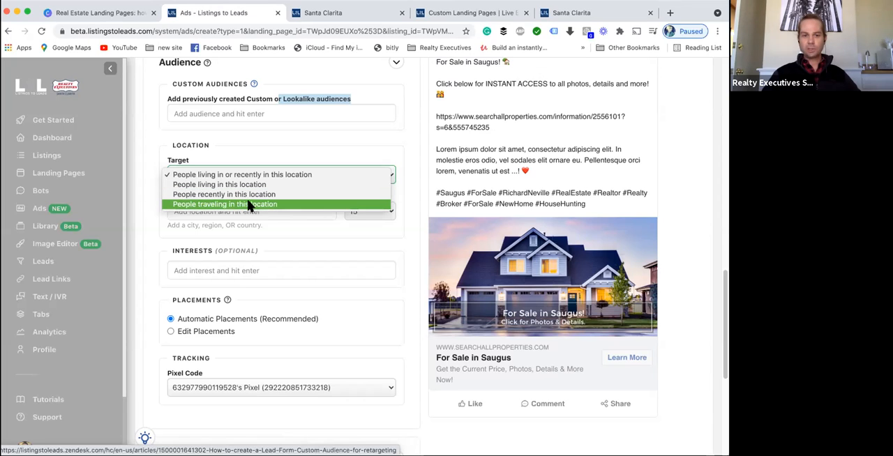
click(413, 234)
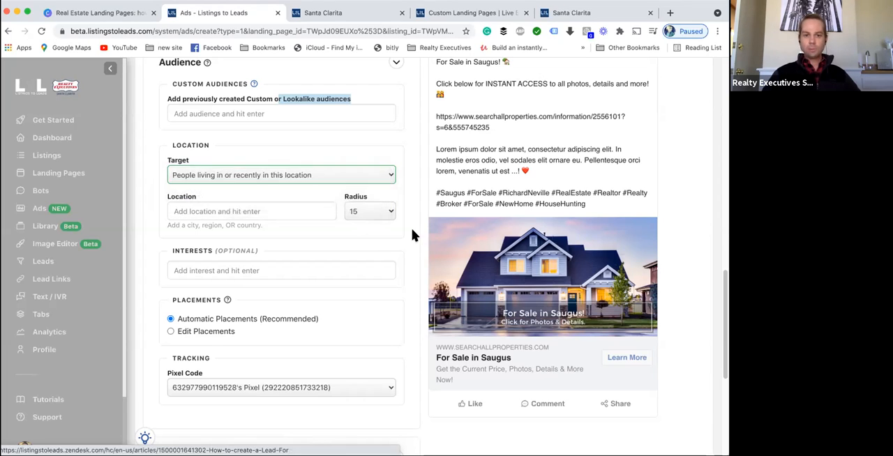
click(298, 180)
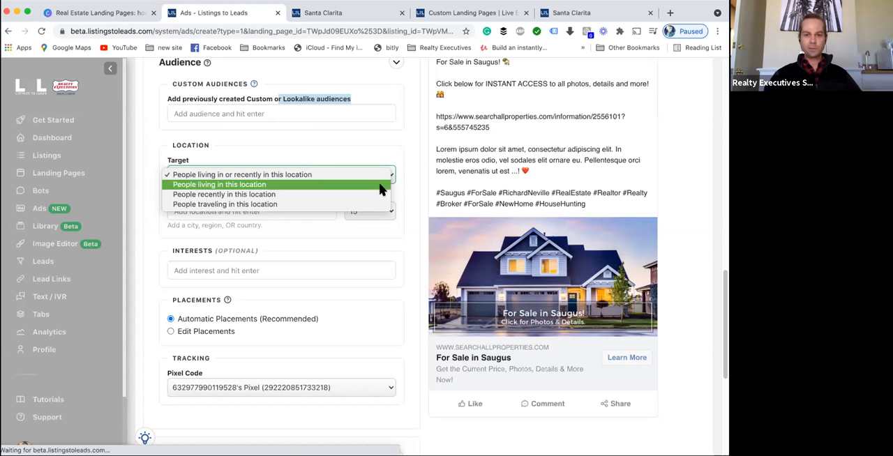
click(412, 183)
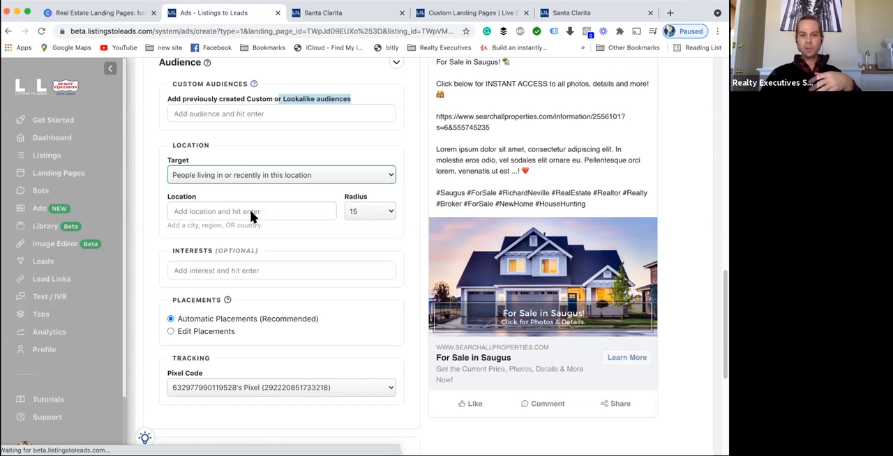
- Review the location Radius choices for the audience, keeping 15
scroll(341, 243, up, 10)
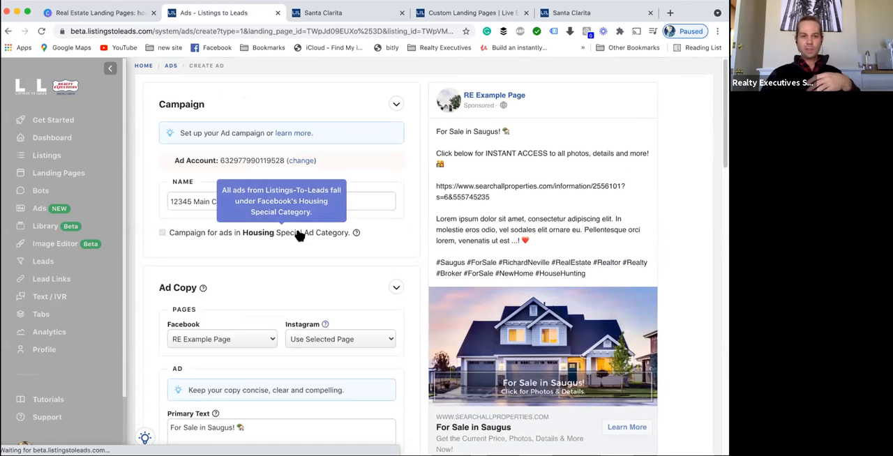
scroll(320, 238, down, 10)
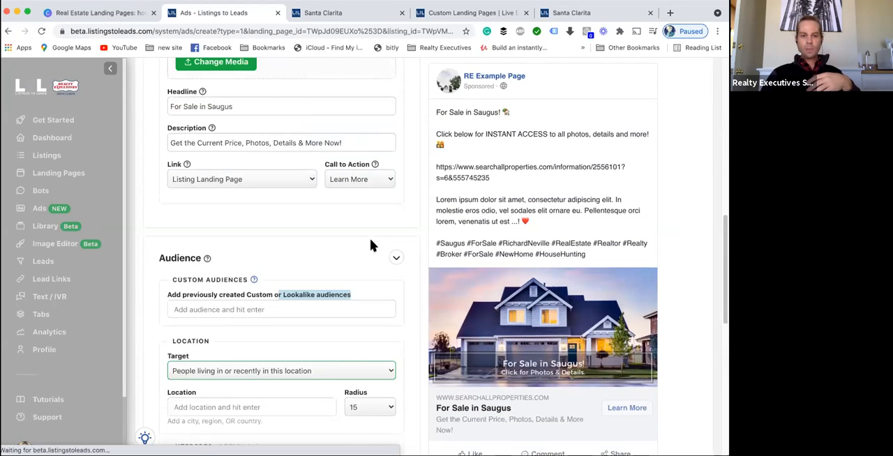
scroll(370, 244, down, 3)
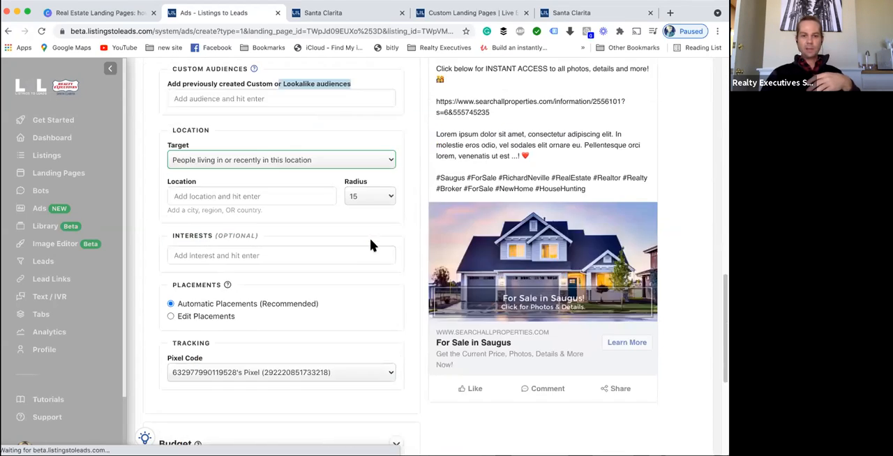
click(381, 193)
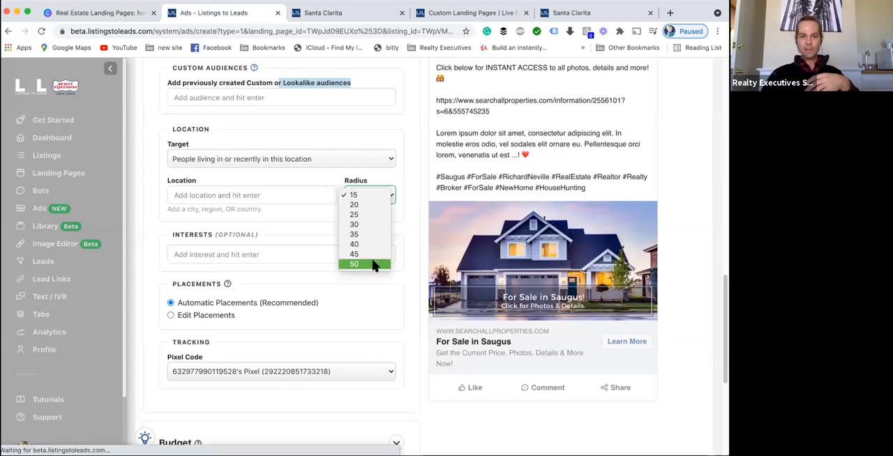
click(383, 180)
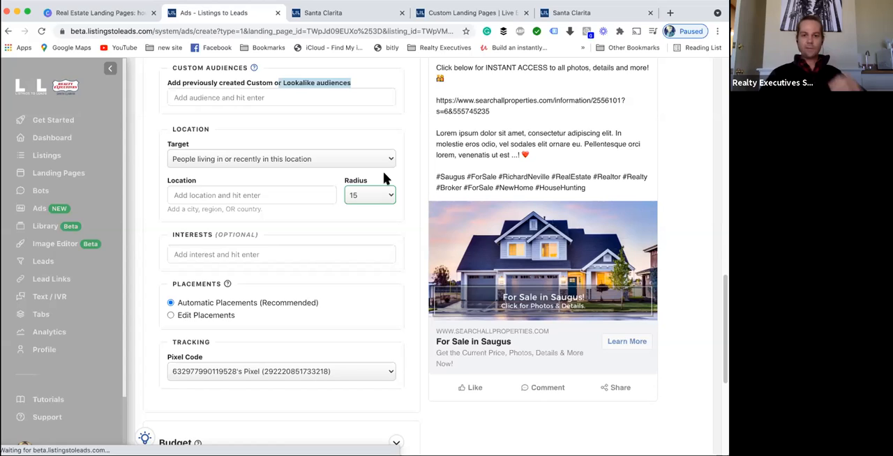
click(366, 194)
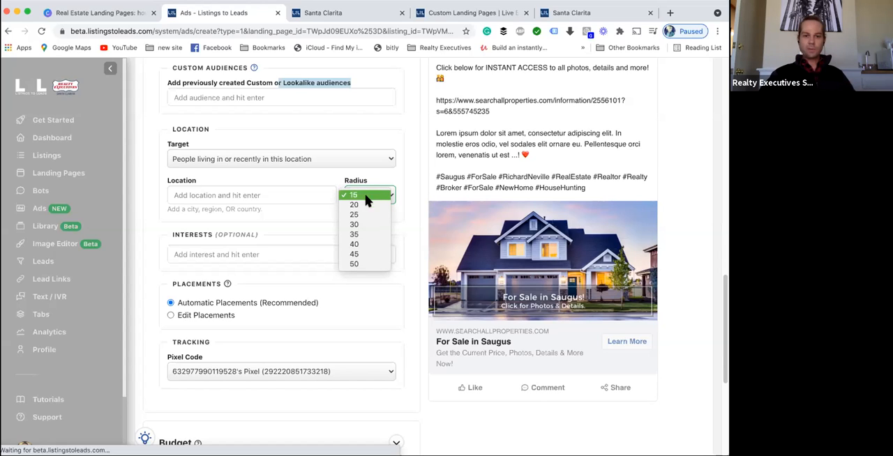
click(402, 174)
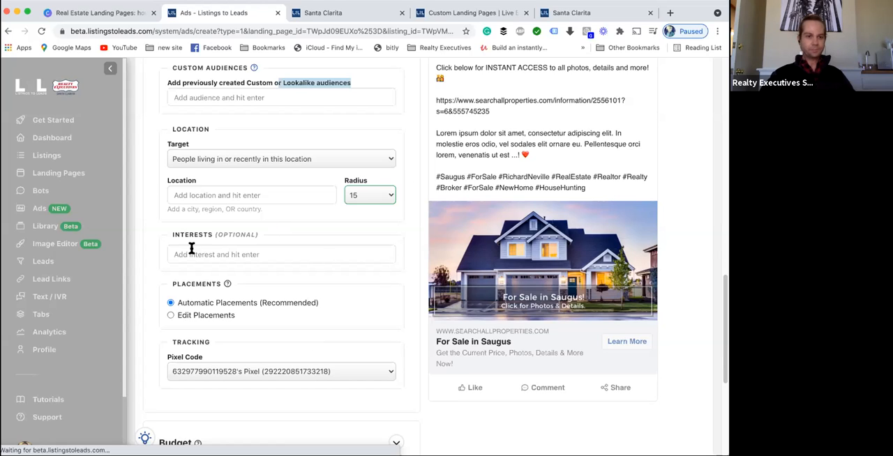
- Examine the optional Interests field and the Placements and Tracking settings
click(292, 237)
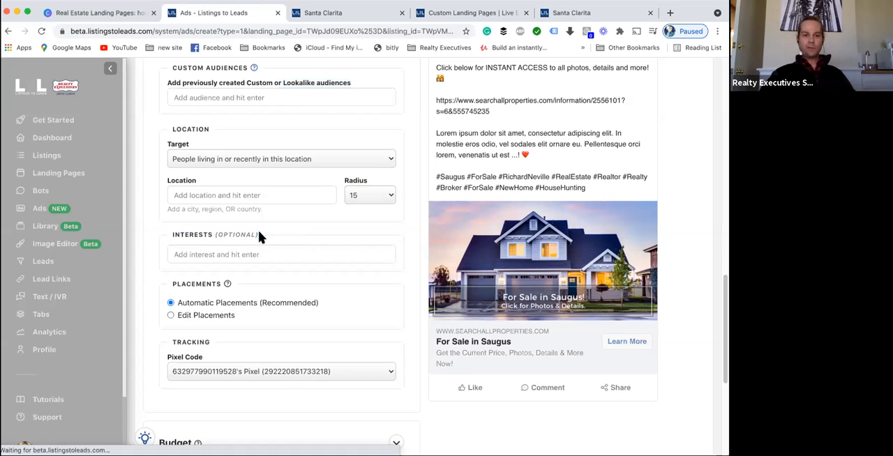
triple_click(258, 237)
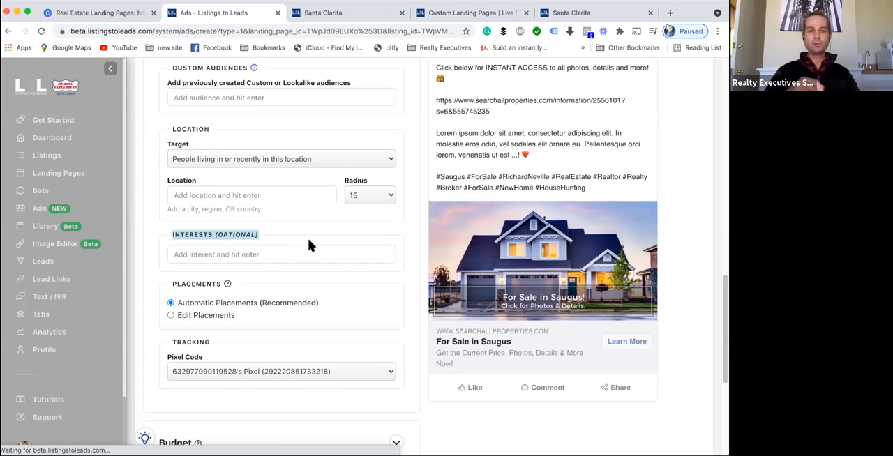
scroll(290, 325, down, 2)
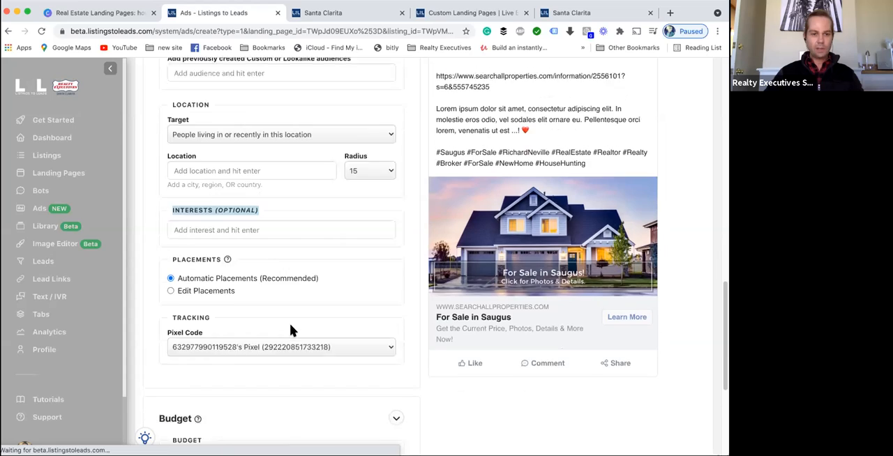
scroll(290, 325, down, 1)
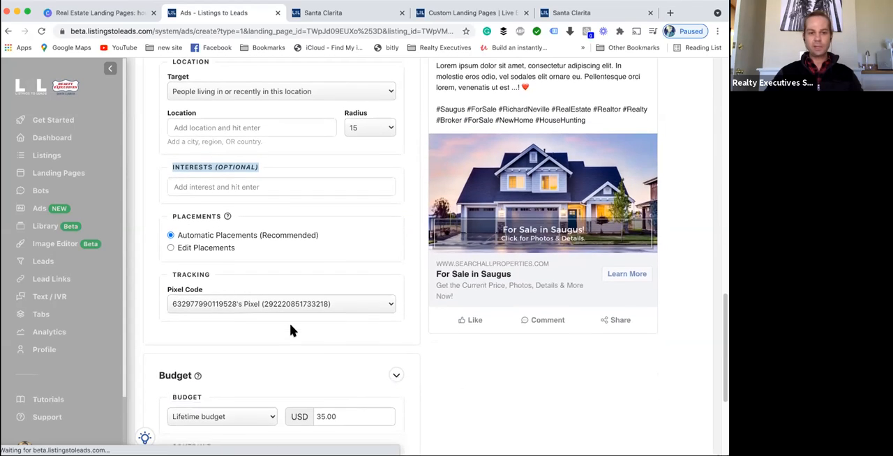
- Switch to Edit Placements to review devices, platforms and placement choices, then restore Automatic Placements
click(171, 249)
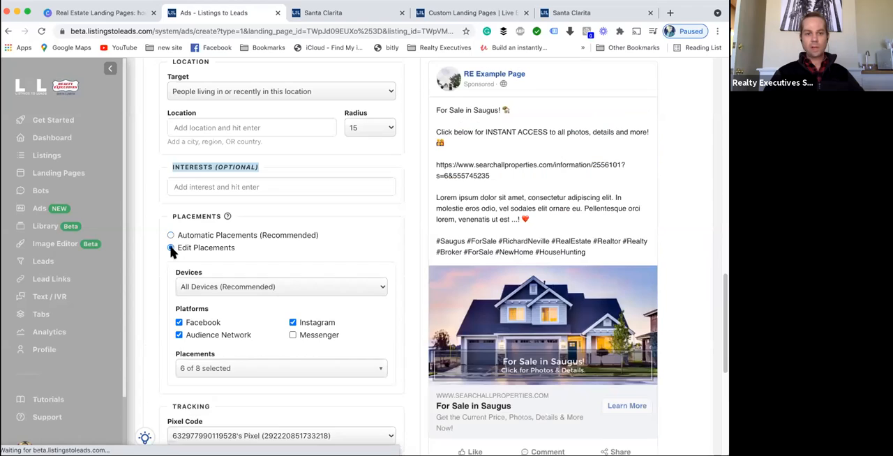
scroll(300, 341, down, 1)
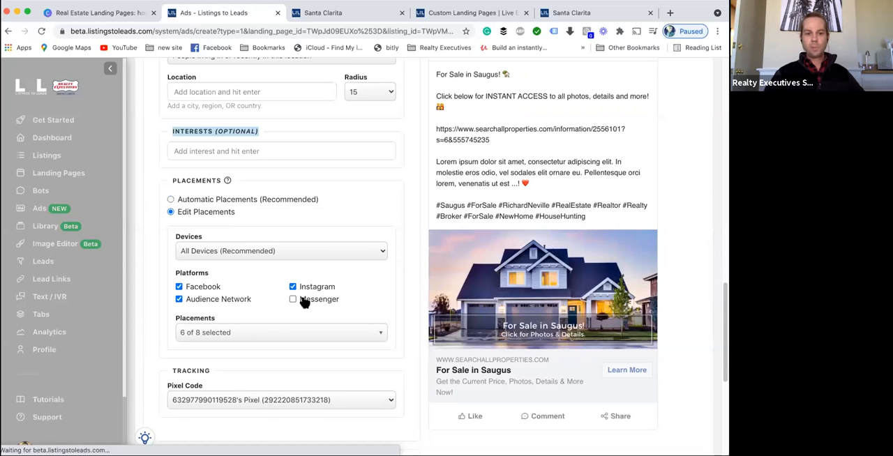
click(266, 334)
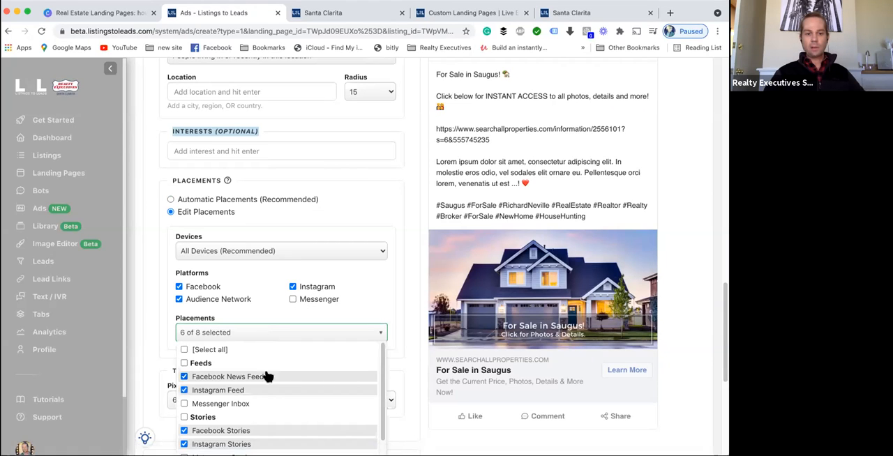
scroll(279, 372, down, 5)
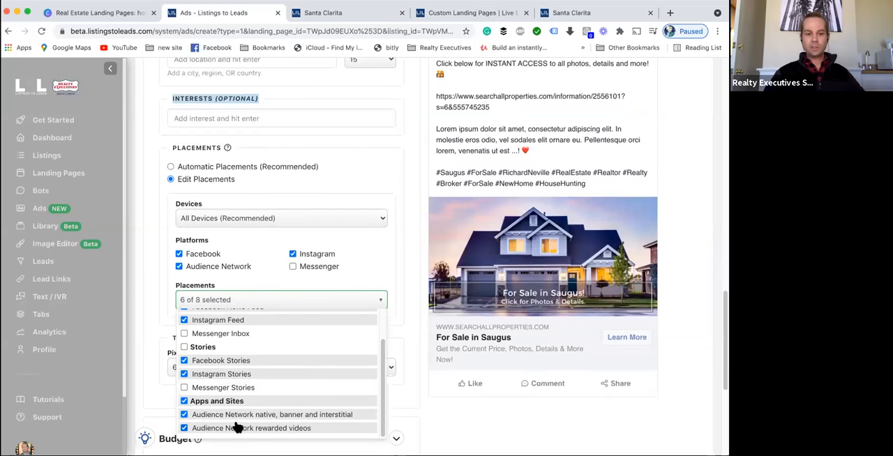
scroll(252, 403, up, 1)
scroll(251, 403, up, 2)
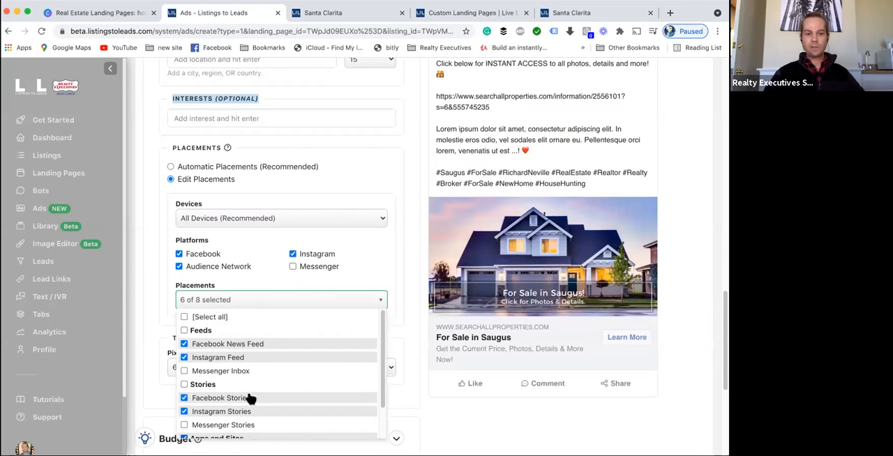
scroll(265, 375, down, 2)
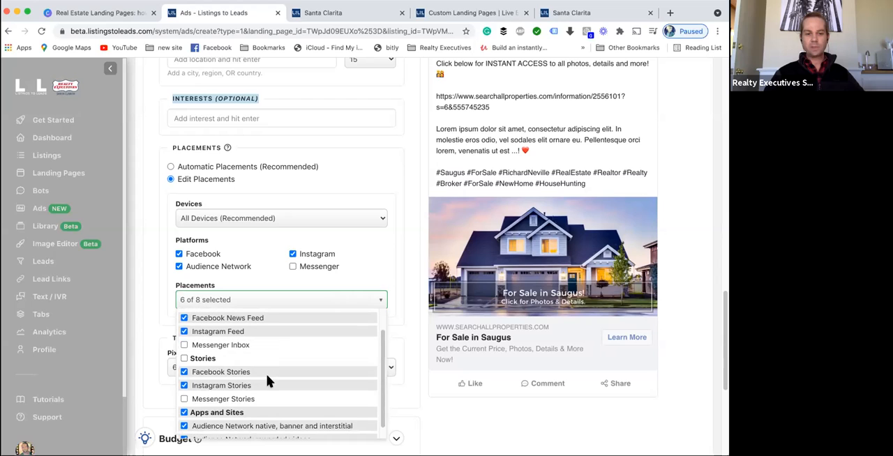
click(151, 269)
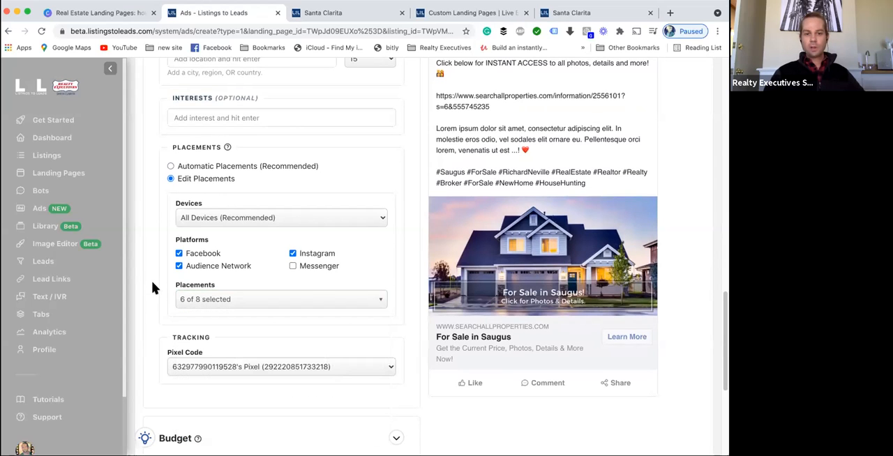
click(249, 218)
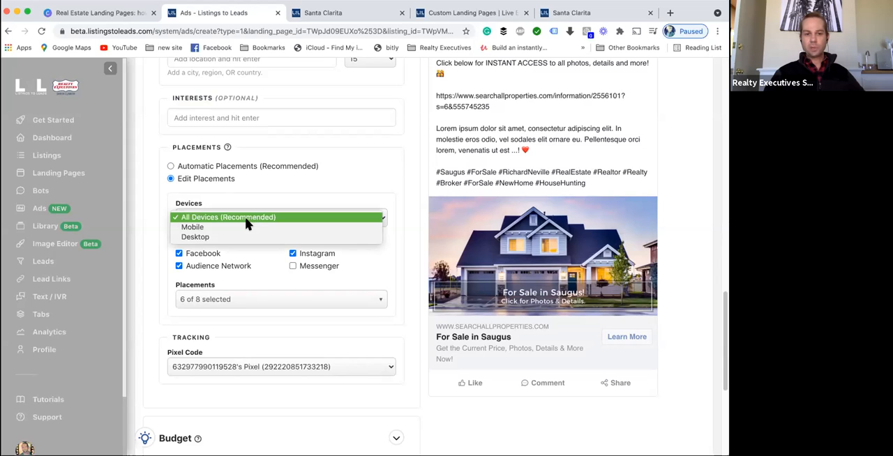
click(241, 175)
click(247, 167)
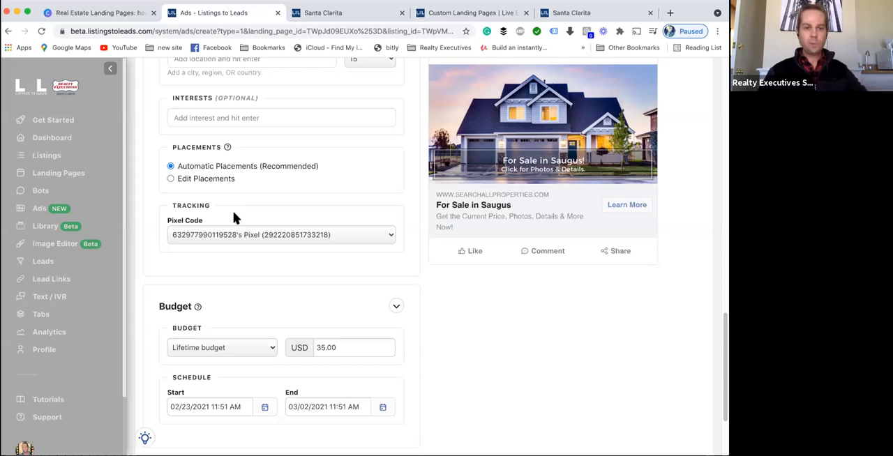
- Scroll back through the form to review the campaign name and ad copy fields
scroll(265, 223, up, 6)
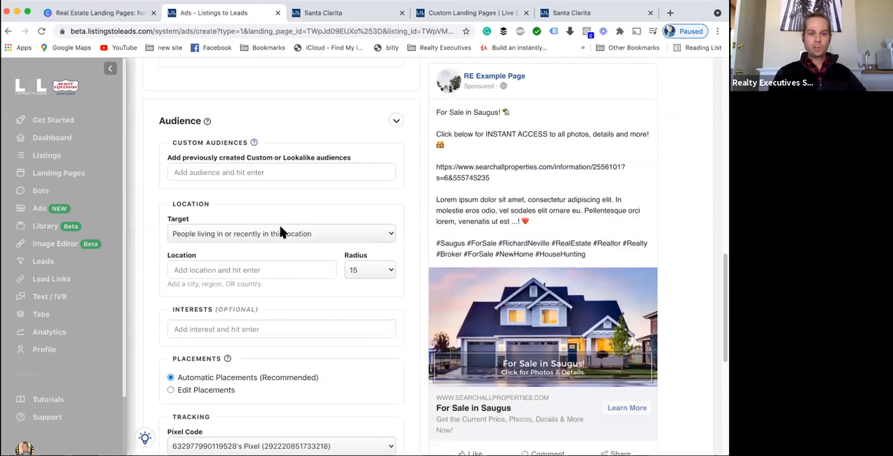
scroll(280, 232, up, 18)
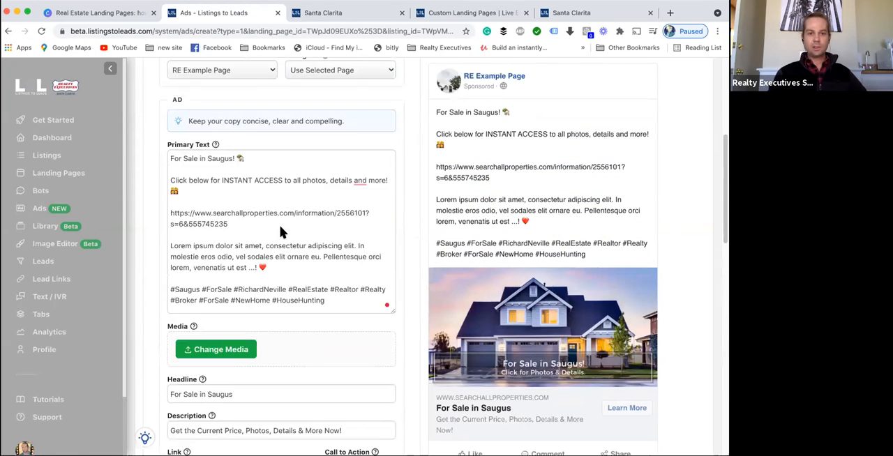
scroll(282, 233, up, 1)
scroll(286, 234, down, 10)
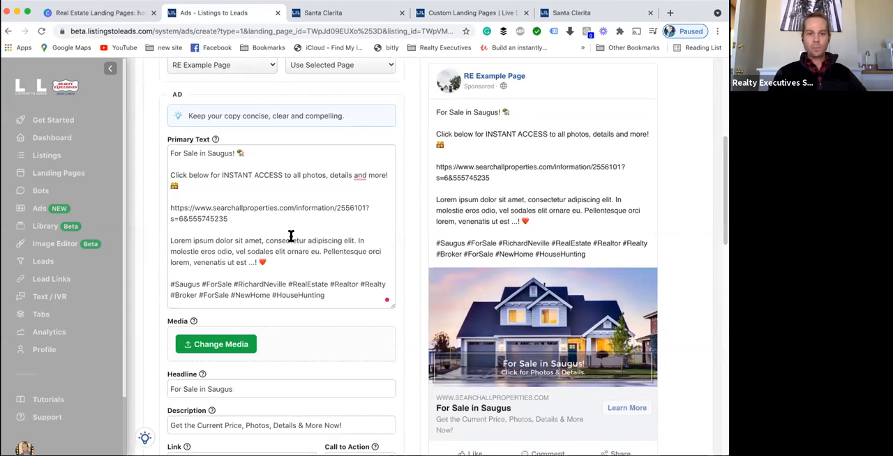
scroll(291, 236, down, 9)
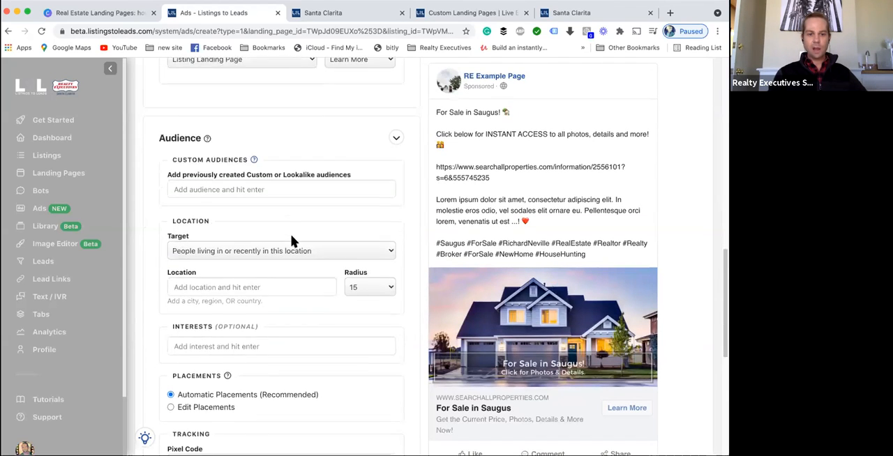
click(280, 247)
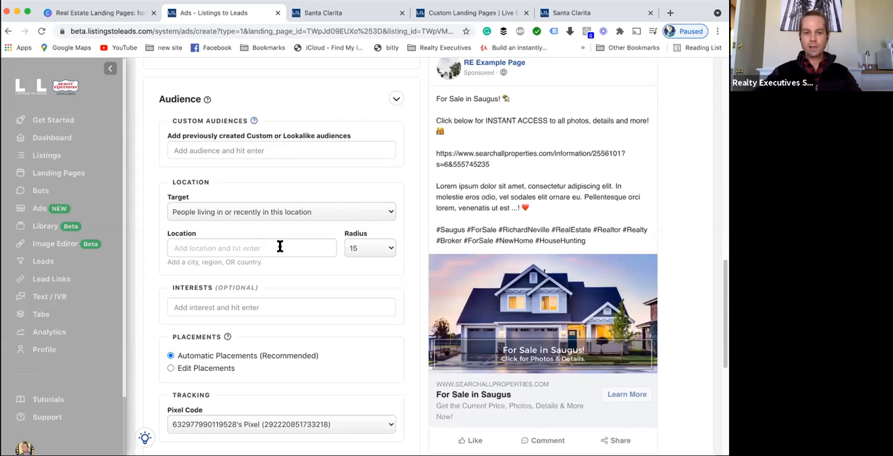
scroll(256, 219, up, 10)
scroll(255, 219, up, 3)
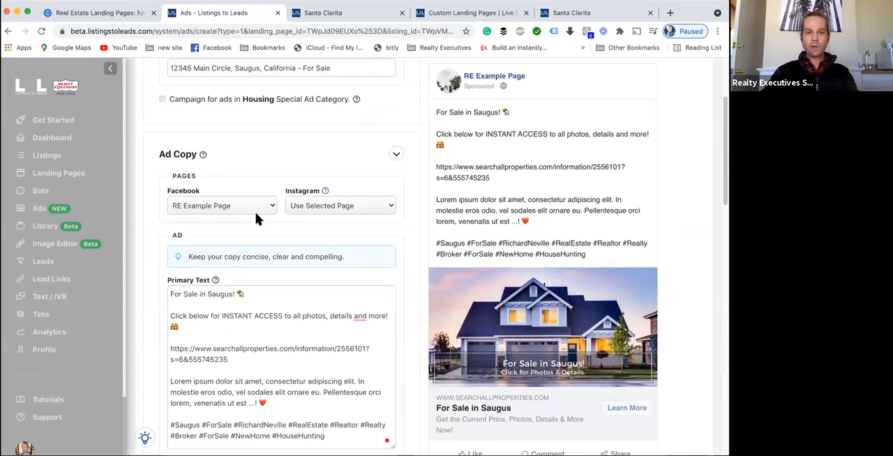
click(281, 202)
triple_click(281, 201)
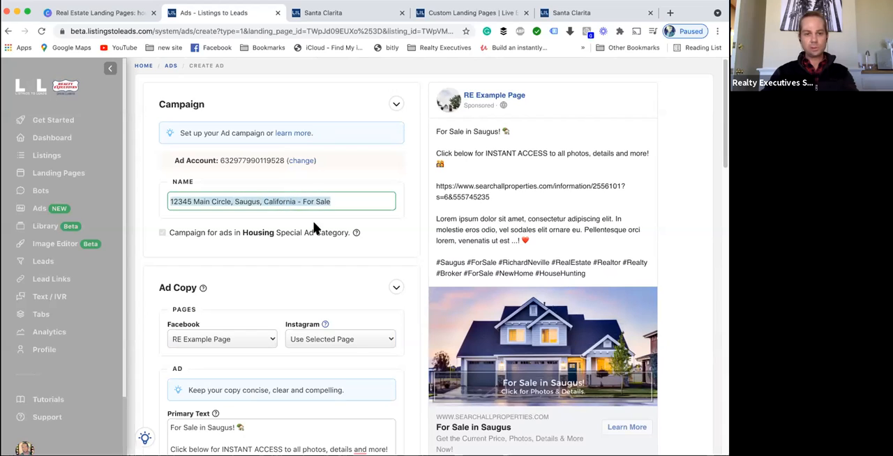
scroll(264, 279, down, 5)
scroll(273, 281, down, 8)
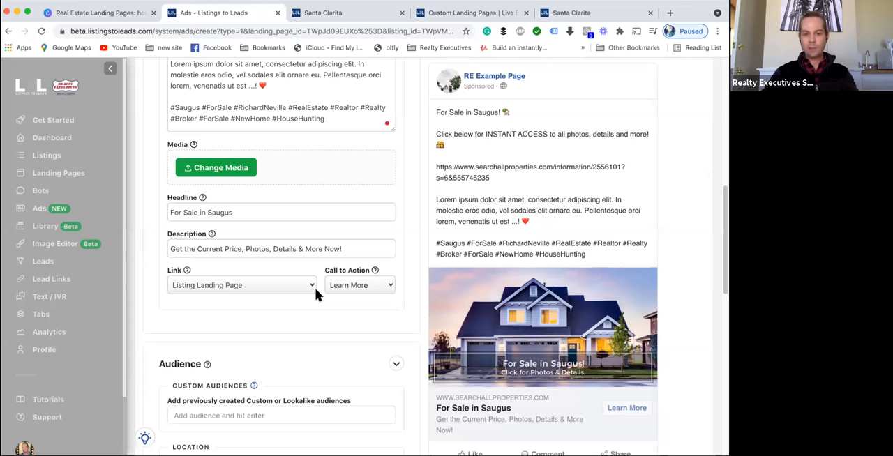
scroll(315, 293, down, 4)
scroll(315, 294, down, 4)
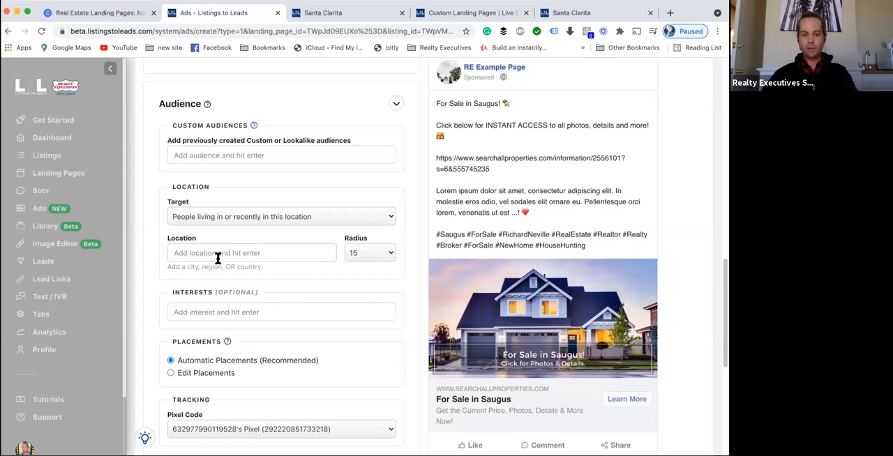
- Add Santa Clarita, California, United States as the audience location
click(200, 252)
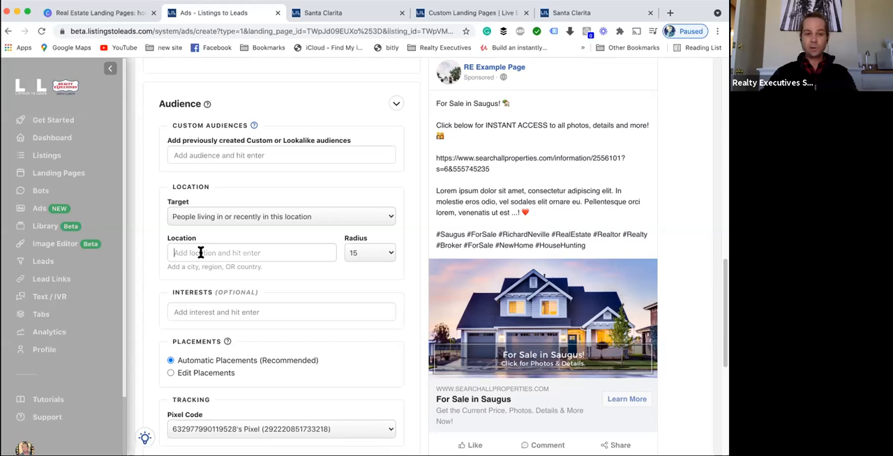
text(Sant)
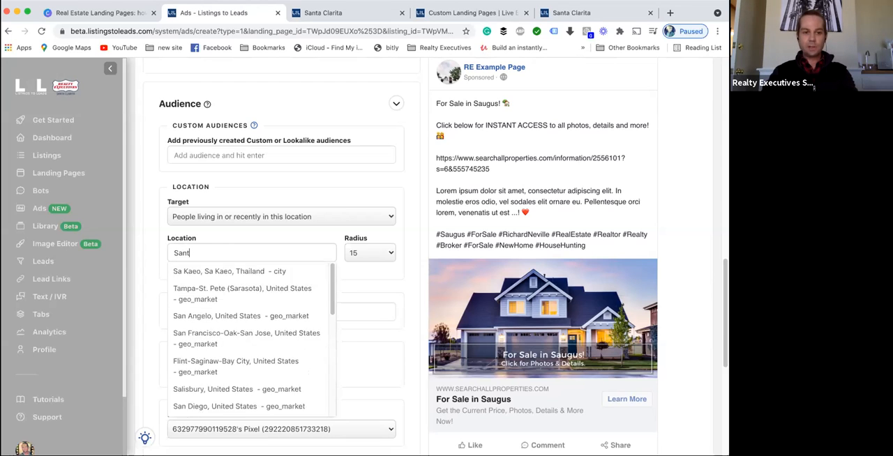
text(an)
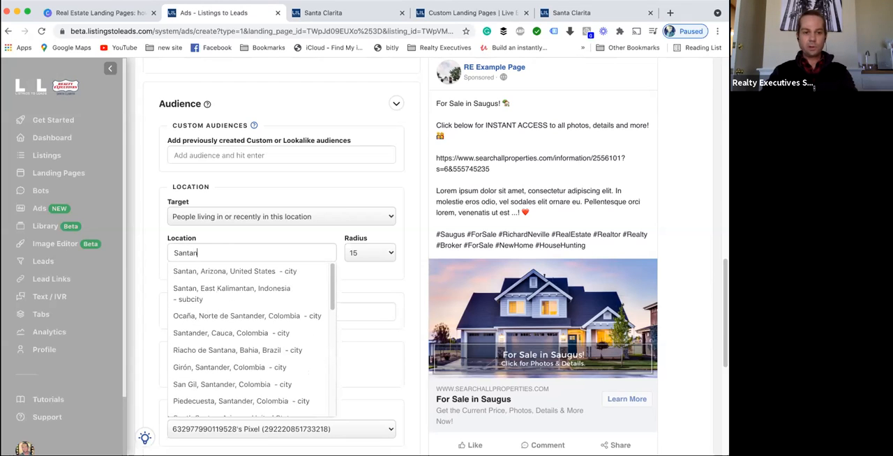
text( Clarita)
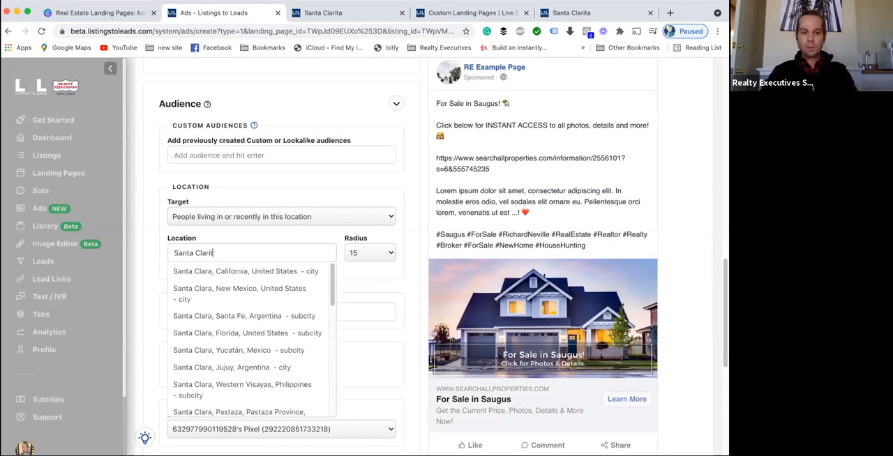
click(198, 272)
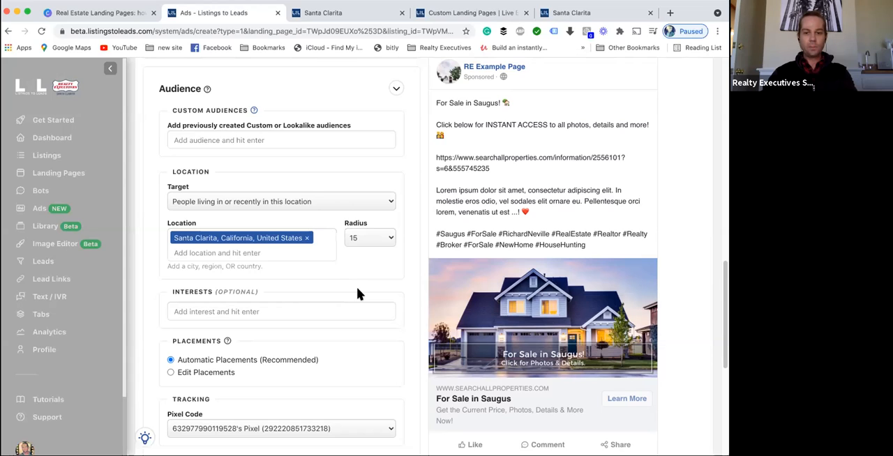
- Examine the budget type options and the schedule dates in the Budget section
scroll(356, 287, down, 5)
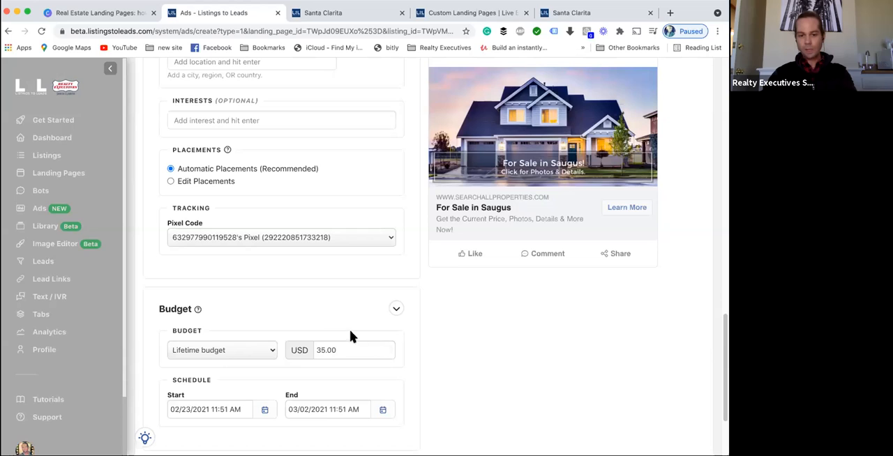
click(257, 350)
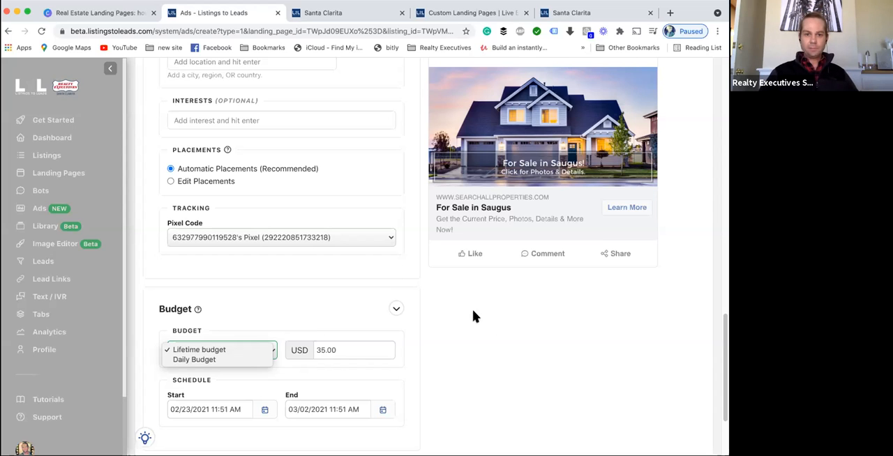
click(510, 363)
scroll(504, 363, down, 3)
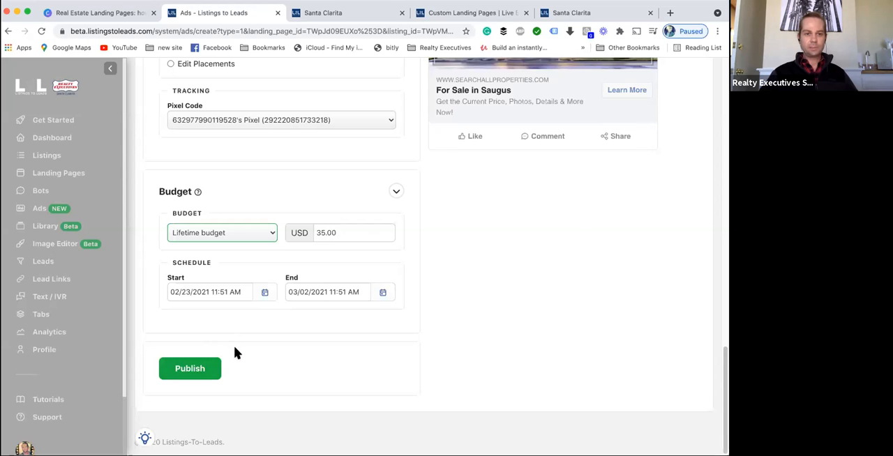
scroll(235, 352, up, 15)
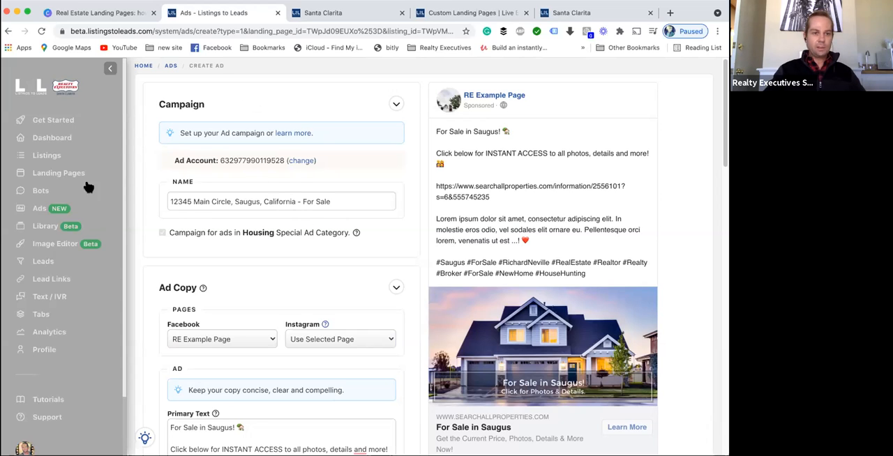
- Leave the listing ad form for the Ads overview page
scroll(34, 206, down, 1)
click(36, 207)
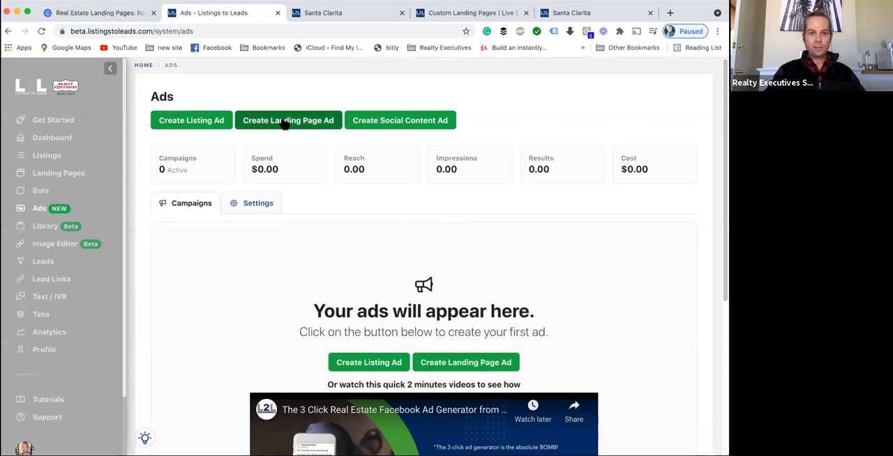
click(282, 120)
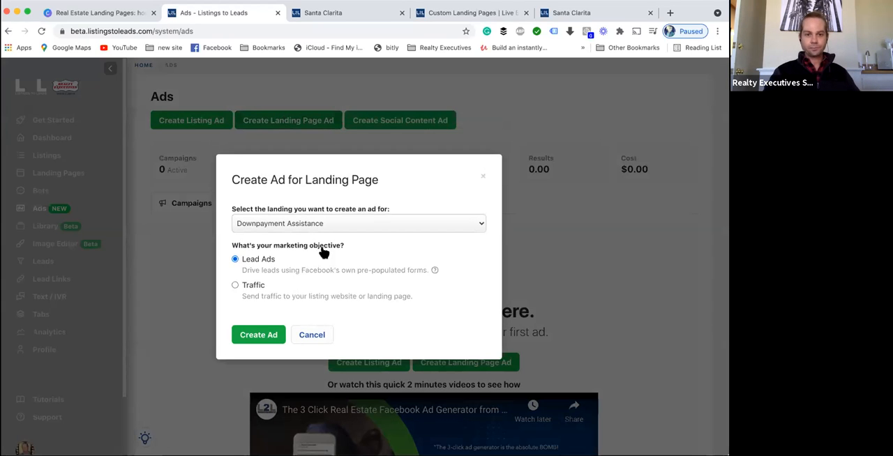
click(298, 227)
click(481, 171)
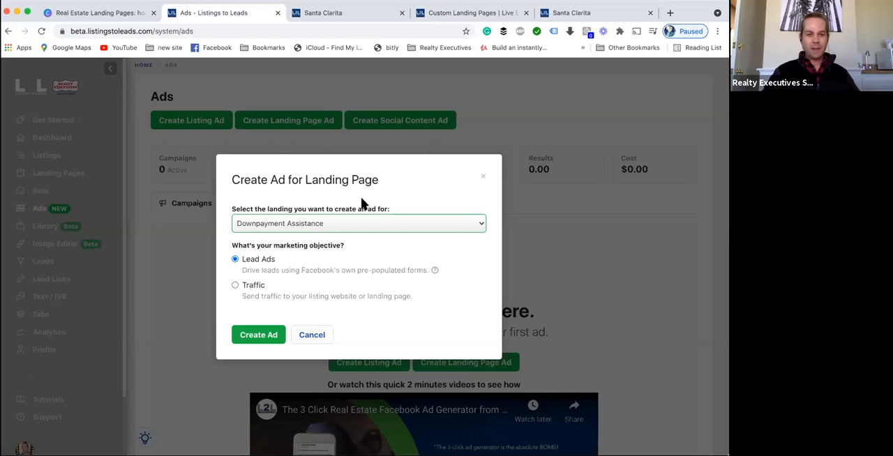
click(482, 176)
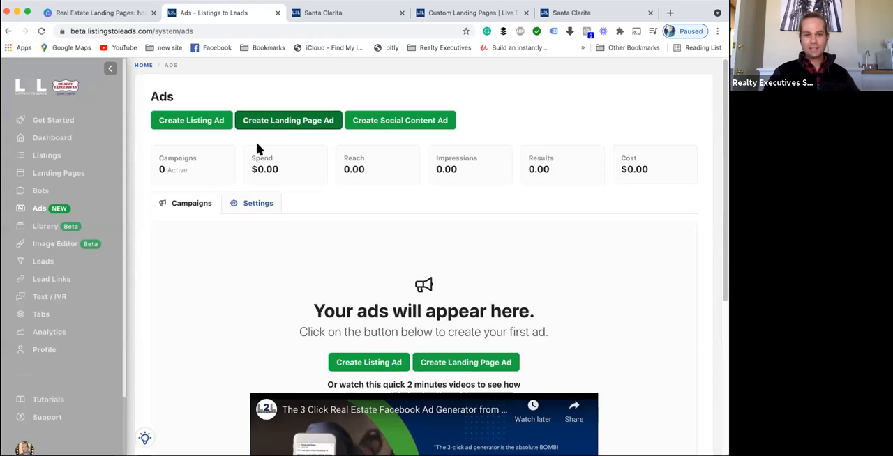
- Start a new landing page ad for Santa Clarita (Home Buyer Report) with the Lead Ads objective
click(255, 124)
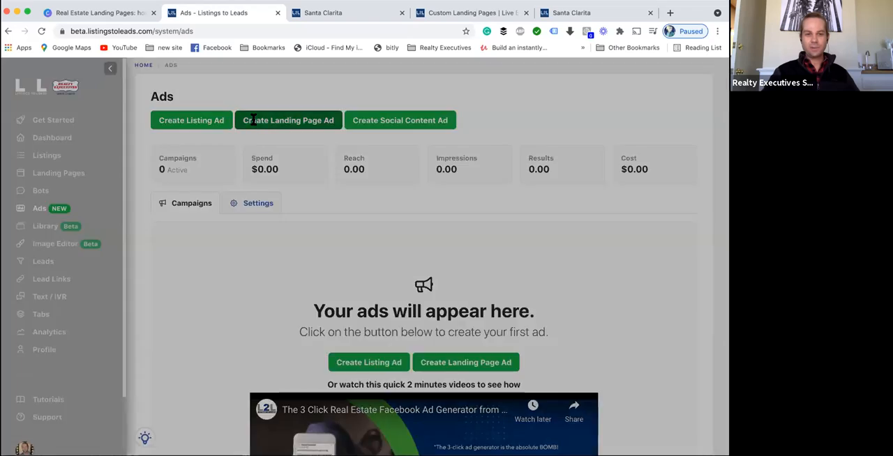
click(262, 224)
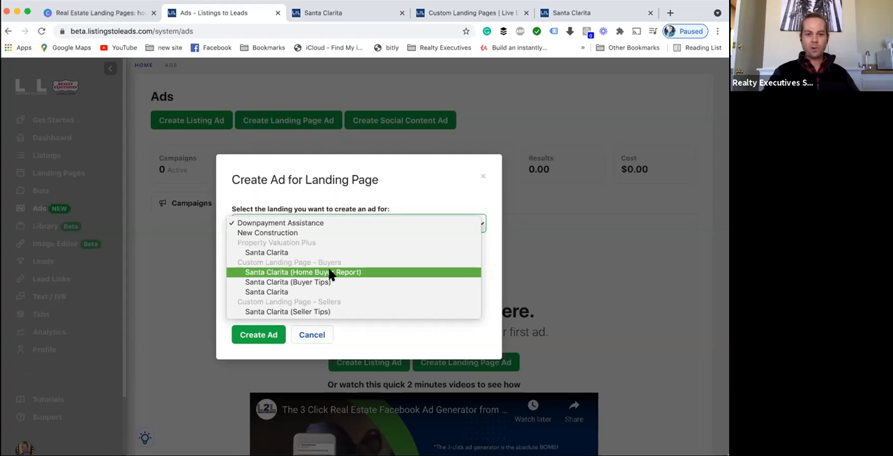
click(302, 273)
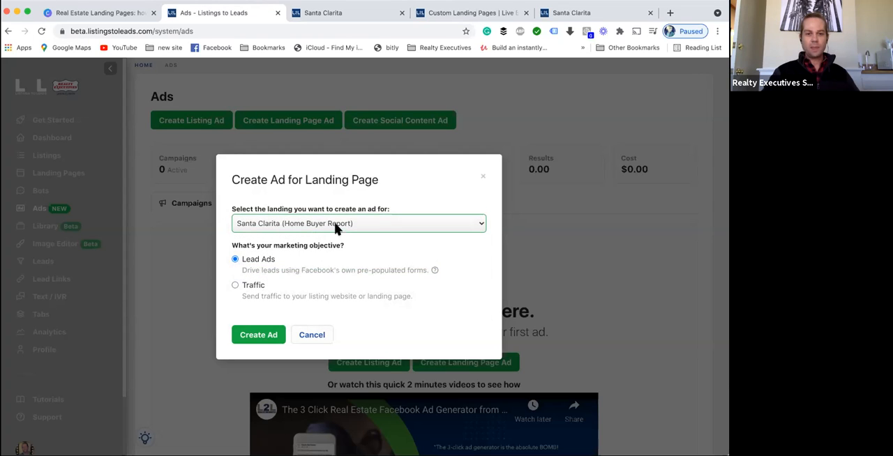
click(311, 224)
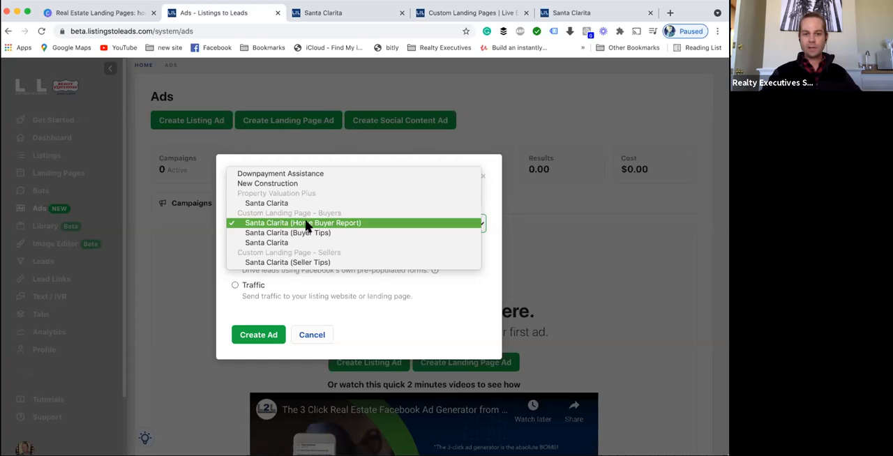
click(341, 223)
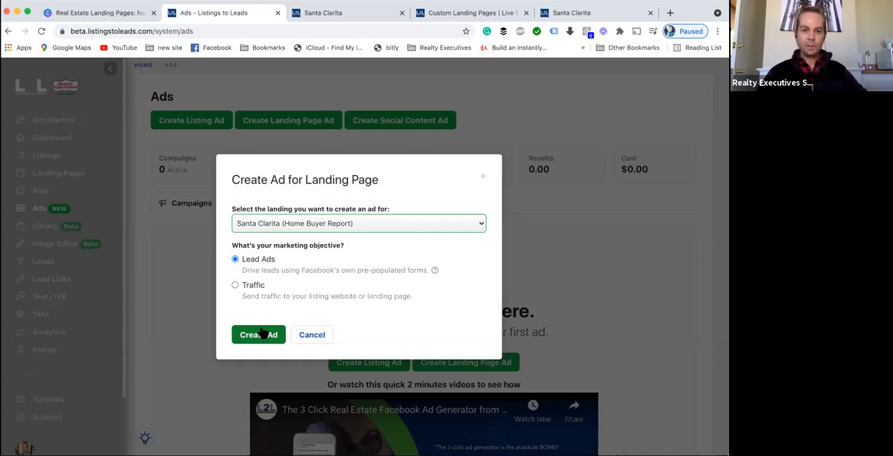
click(309, 225)
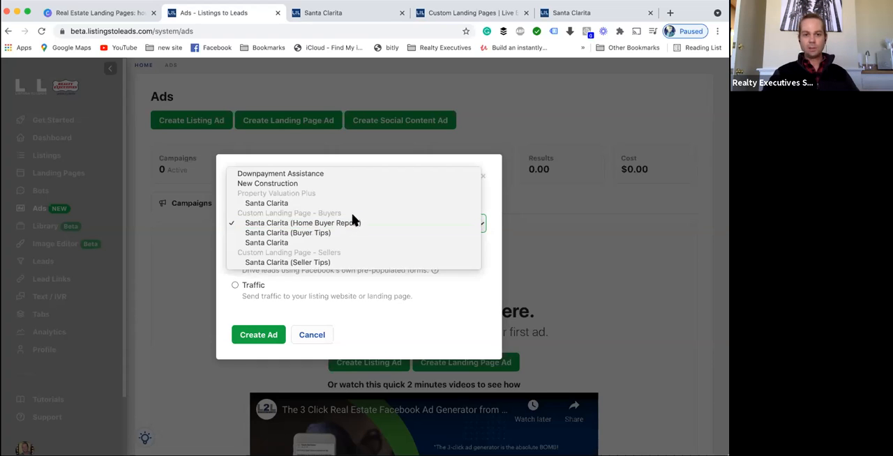
click(309, 227)
click(261, 336)
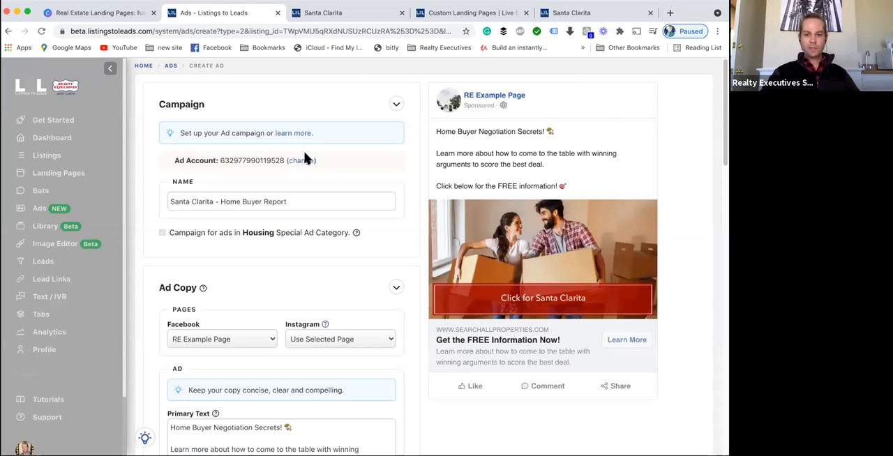
- Replace the ad's media with the blue Home Buyer Negotiation Secrets guide image from the media library
scroll(335, 221, down, 4)
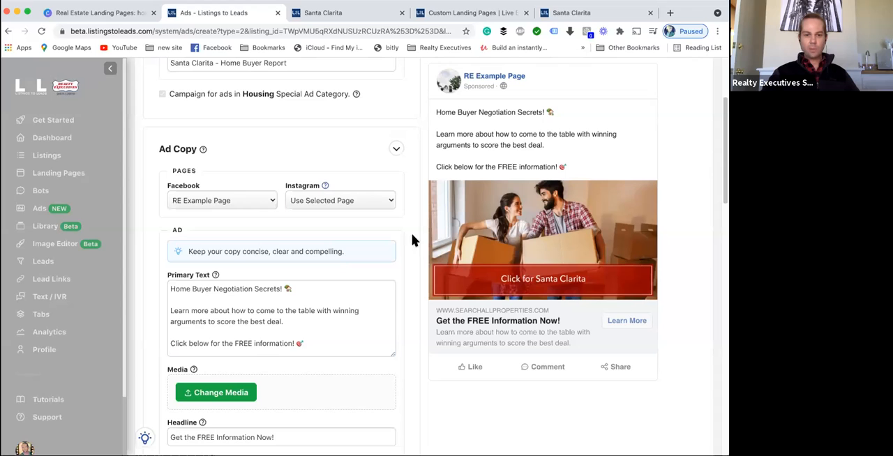
click(248, 392)
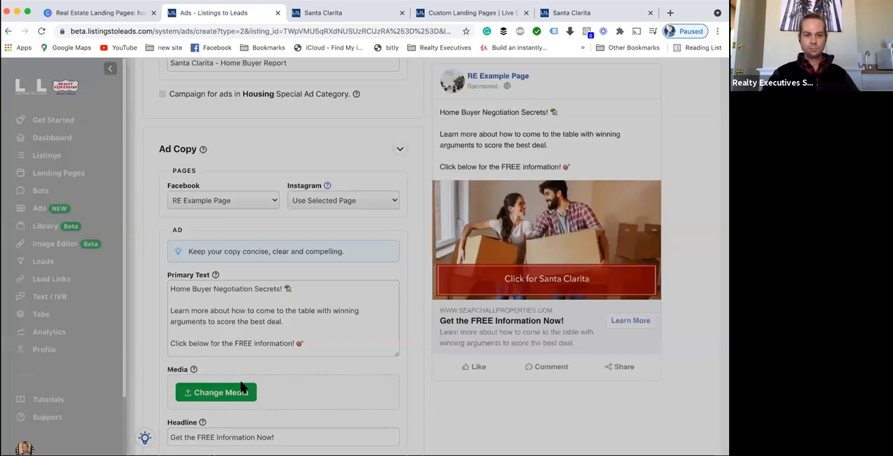
click(240, 388)
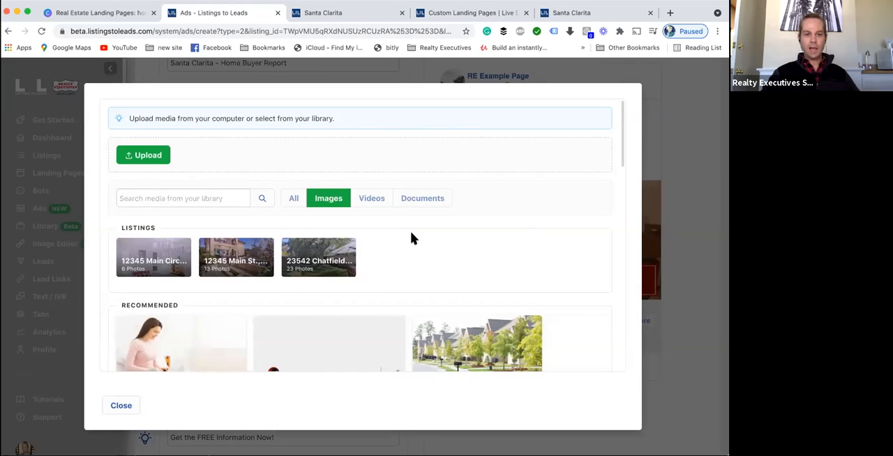
scroll(413, 239, down, 1)
scroll(421, 242, down, 6)
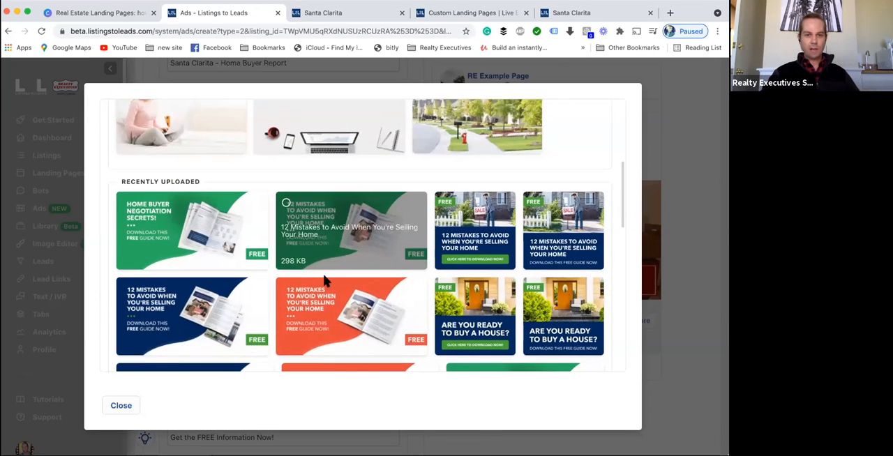
scroll(369, 284, down, 10)
click(144, 339)
scroll(260, 272, down, 10)
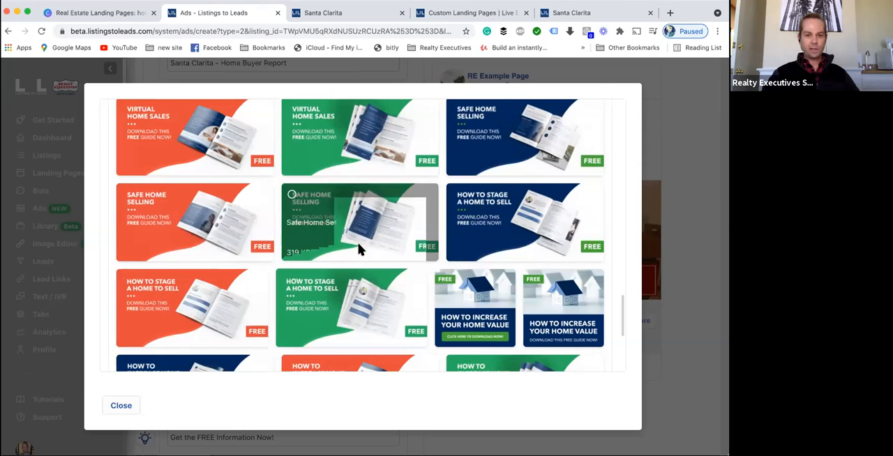
scroll(279, 293, down, 5)
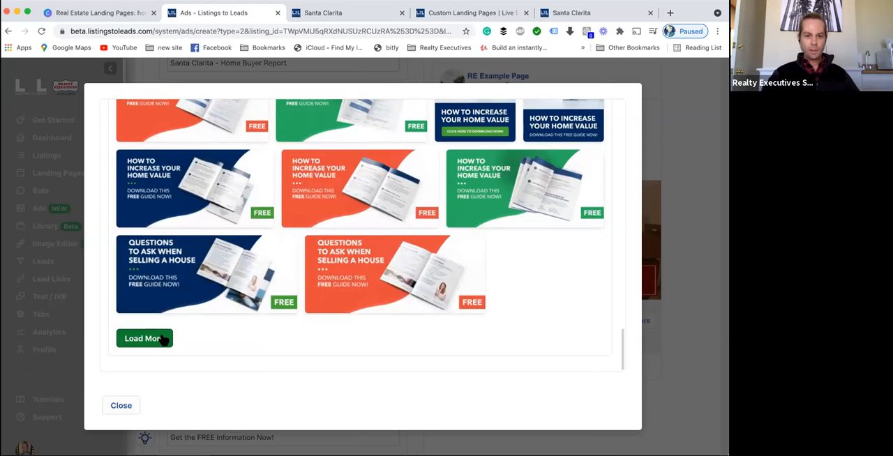
click(154, 339)
scroll(286, 287, down, 4)
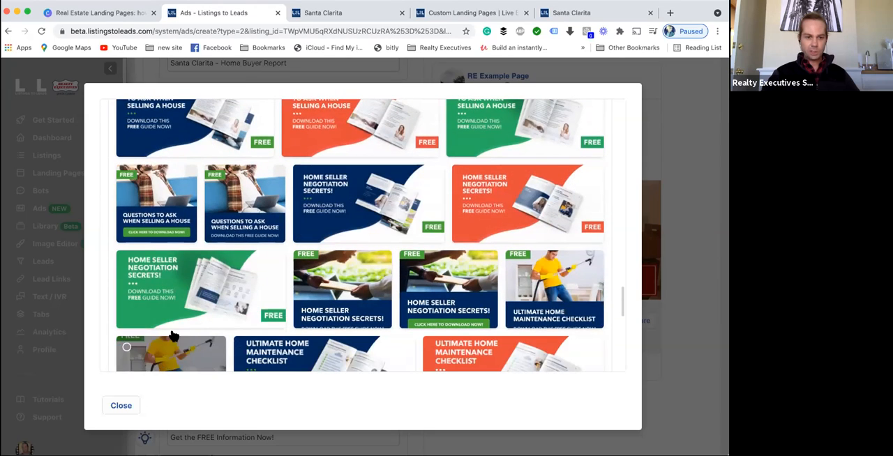
scroll(160, 342, down, 6)
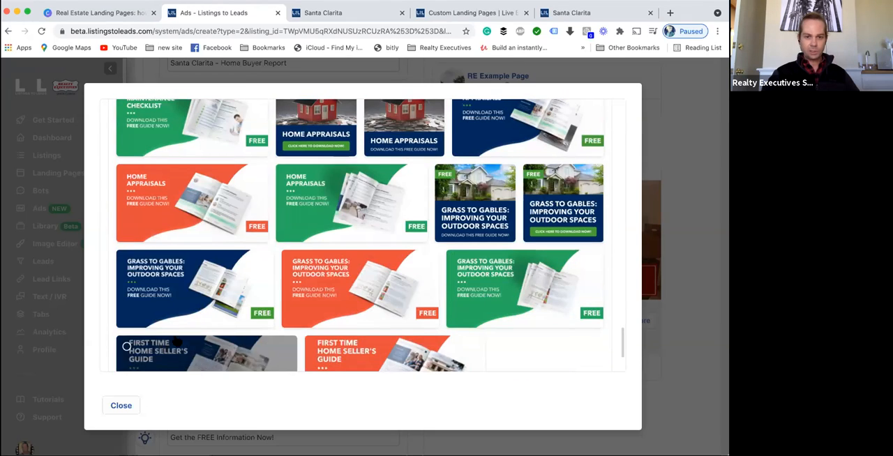
scroll(197, 328, down, 3)
click(152, 338)
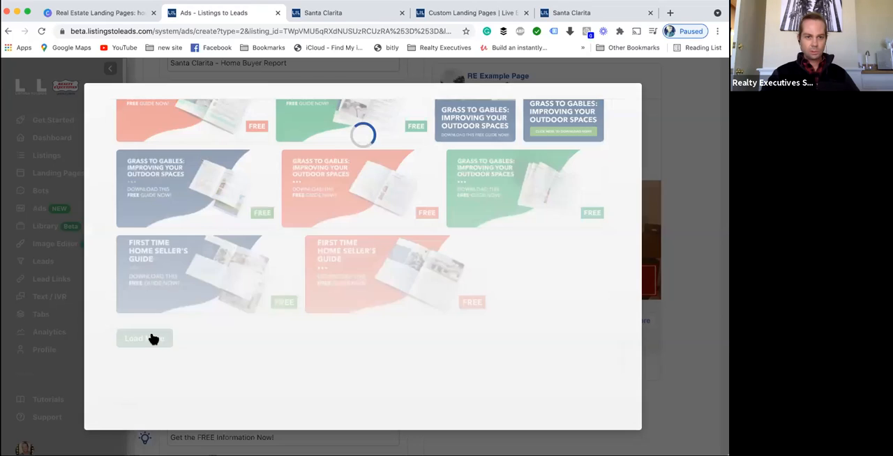
scroll(323, 309, down, 4)
scroll(321, 293, down, 1)
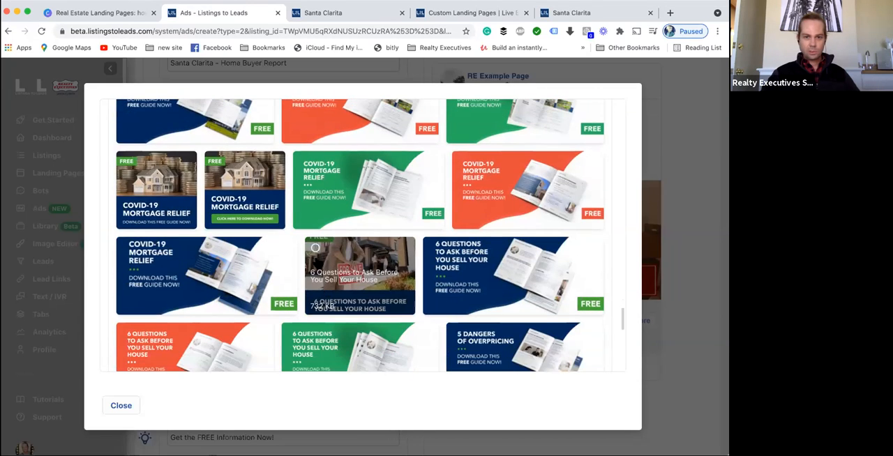
scroll(300, 269, down, 4)
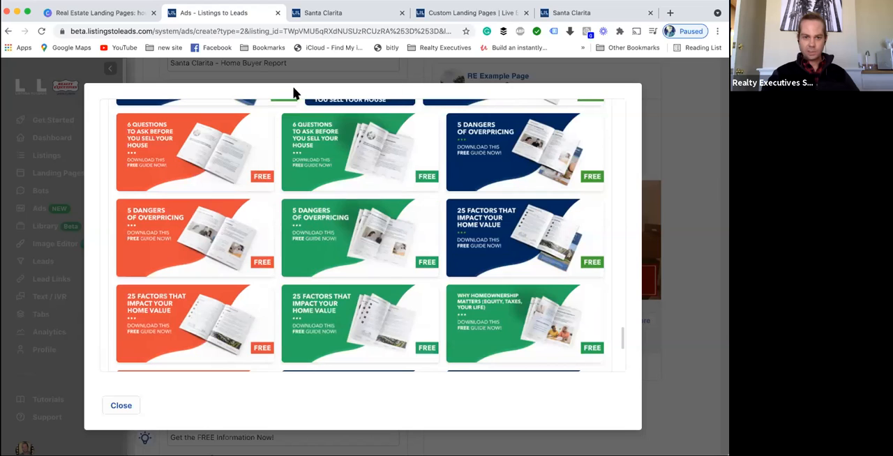
scroll(293, 258, down, 3)
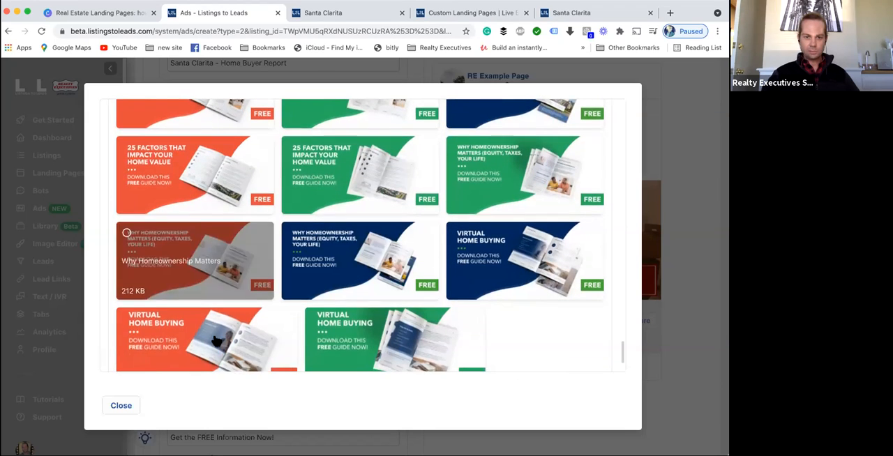
scroll(128, 293, down, 1)
scroll(150, 335, down, 1)
click(148, 339)
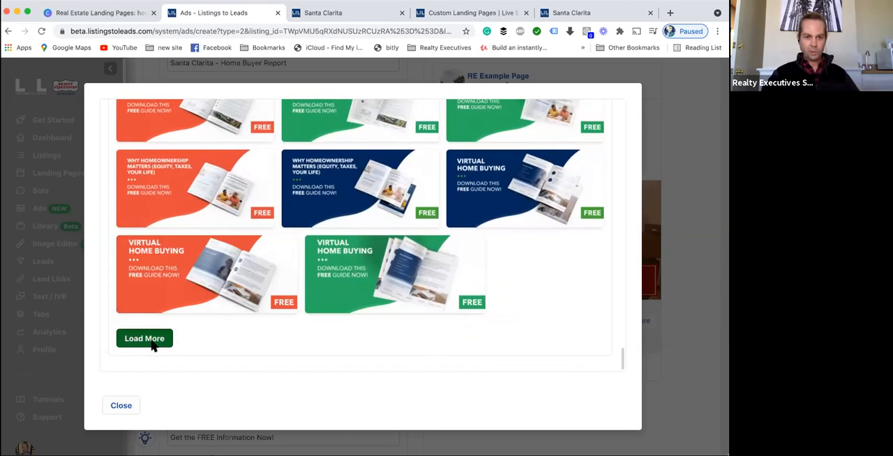
scroll(340, 268, down, 1)
scroll(349, 272, down, 4)
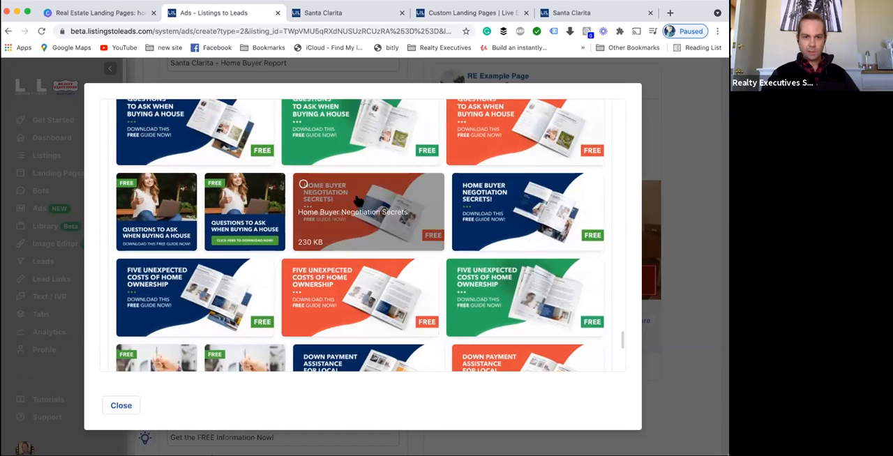
click(498, 199)
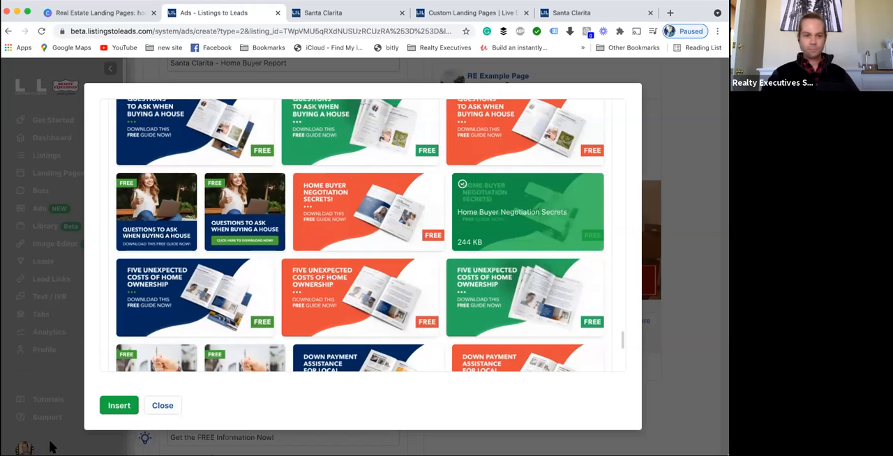
click(116, 405)
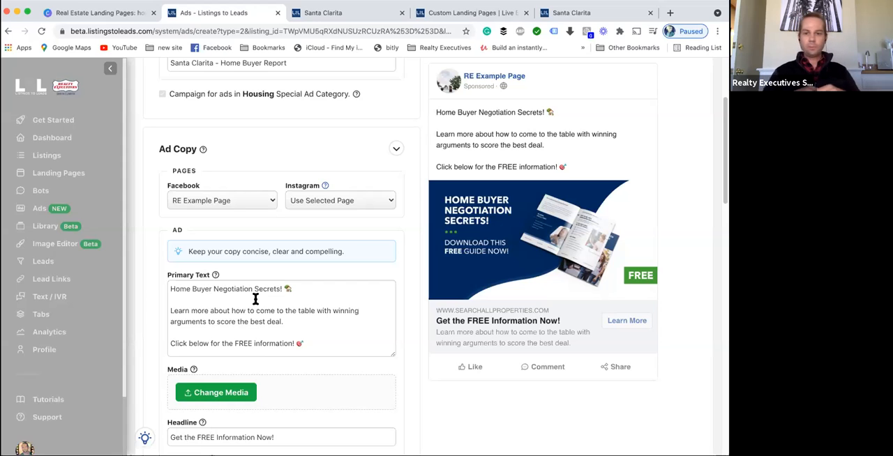
- Review the ad's primary text, headline and description against the ad preview
scroll(541, 325, up, 2)
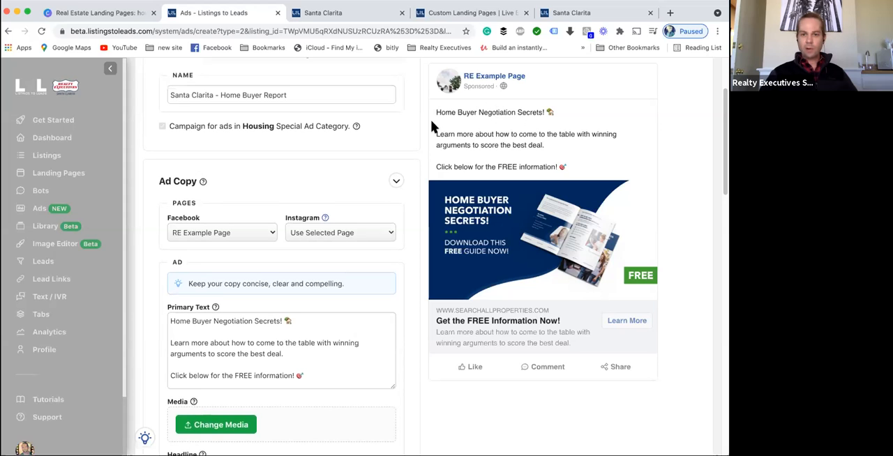
drag(464, 111, 543, 112)
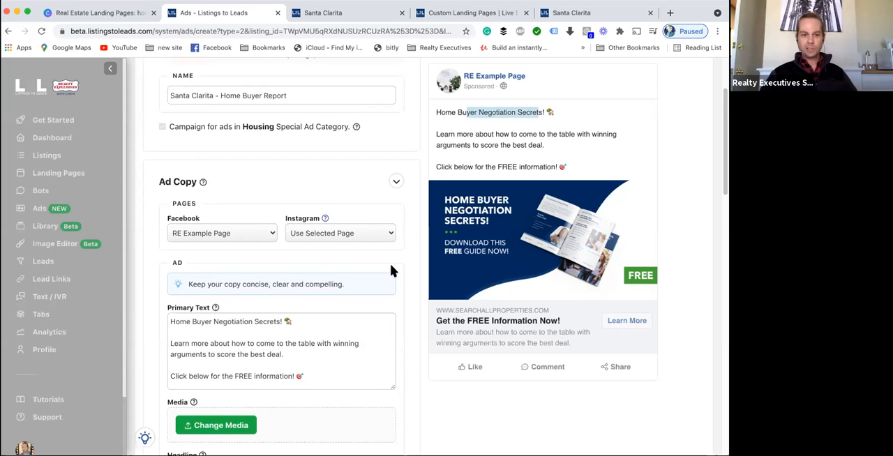
scroll(279, 298, down, 3)
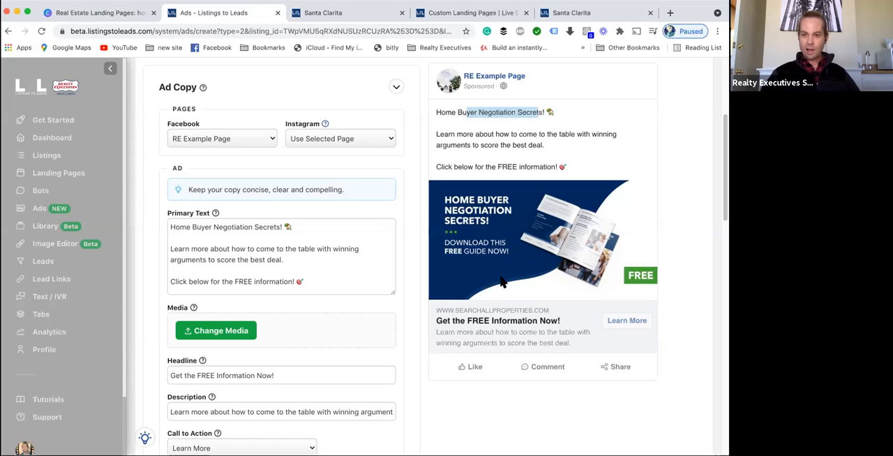
scroll(295, 283, down, 5)
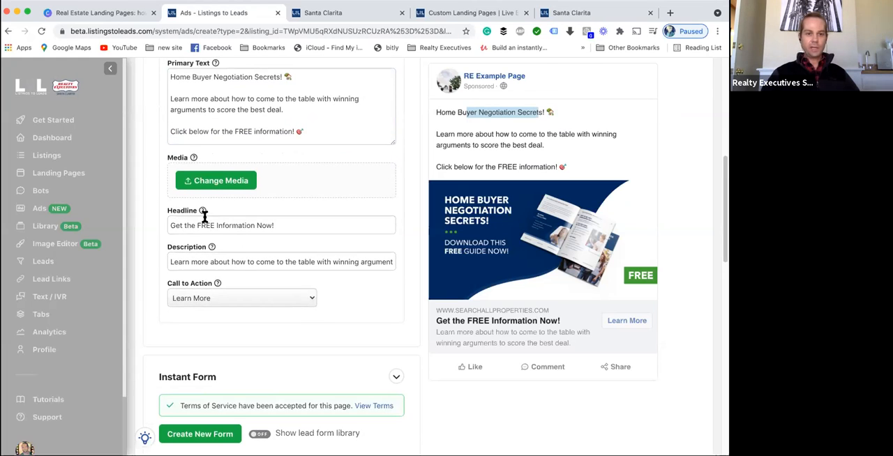
drag(429, 322, 548, 317)
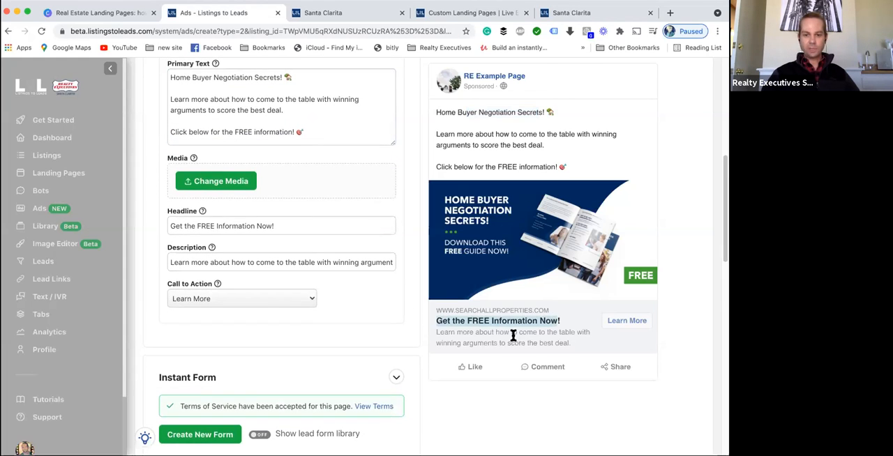
triple_click(228, 262)
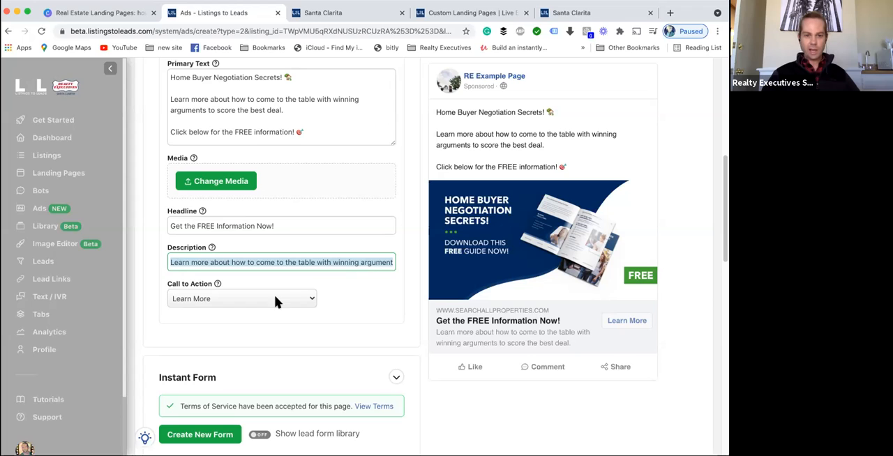
scroll(339, 307, down, 2)
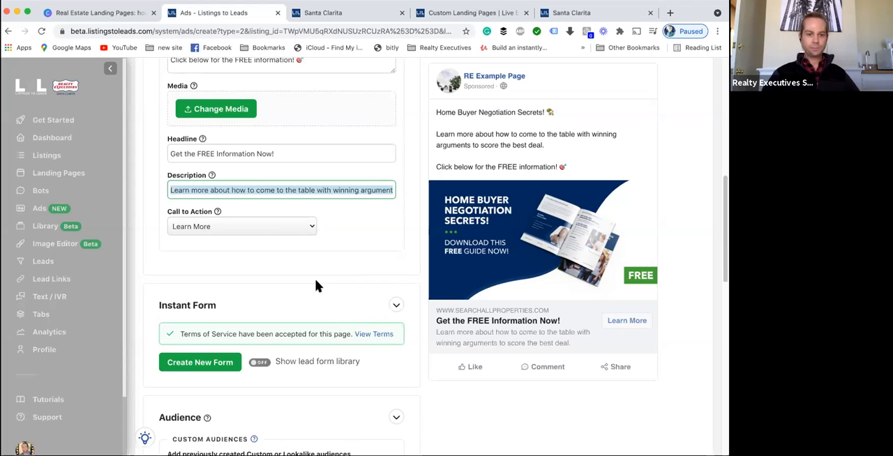
scroll(242, 342, up, 1)
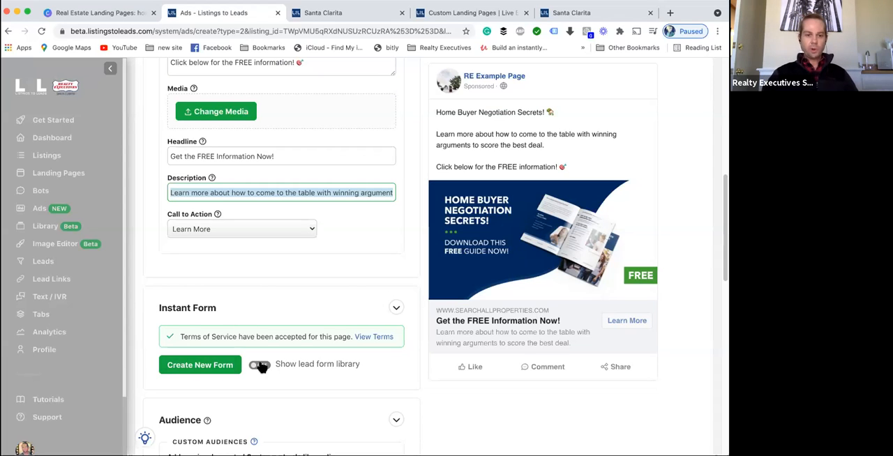
- Turn on the lead form library in the ad's Instant Form section
scroll(298, 360, down, 2)
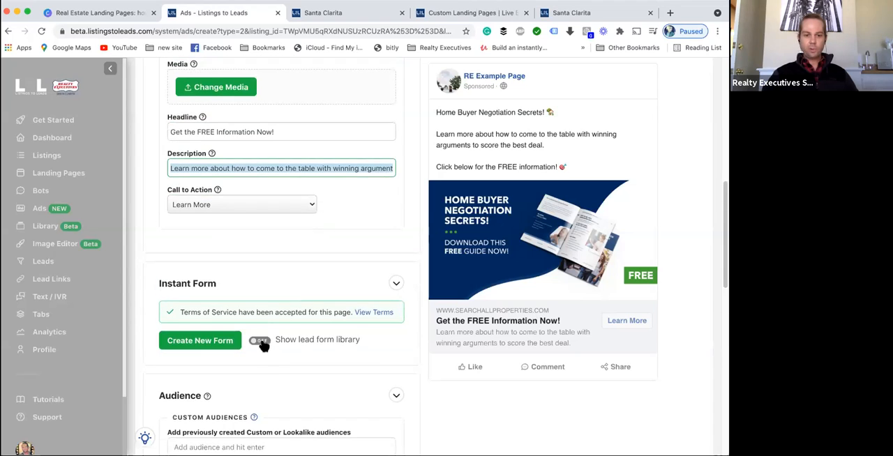
click(280, 339)
scroll(280, 339, down, 2)
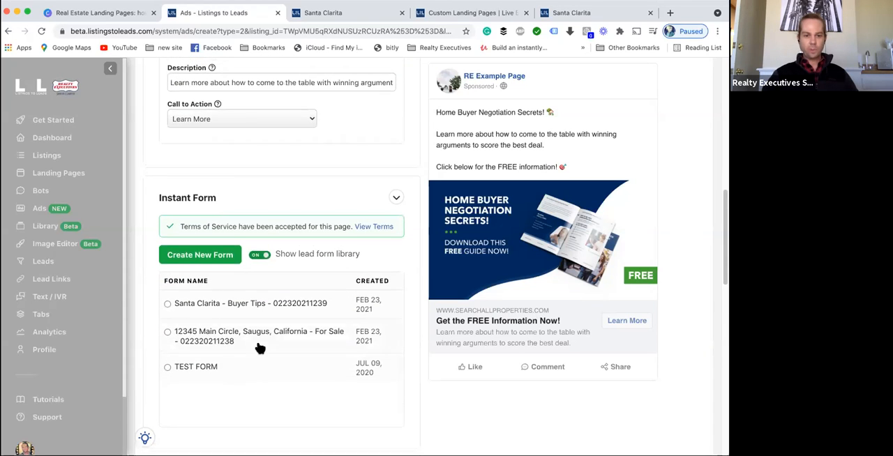
- Start a new instant form for the Home Buyer Report and preview each of its form pages
click(188, 277)
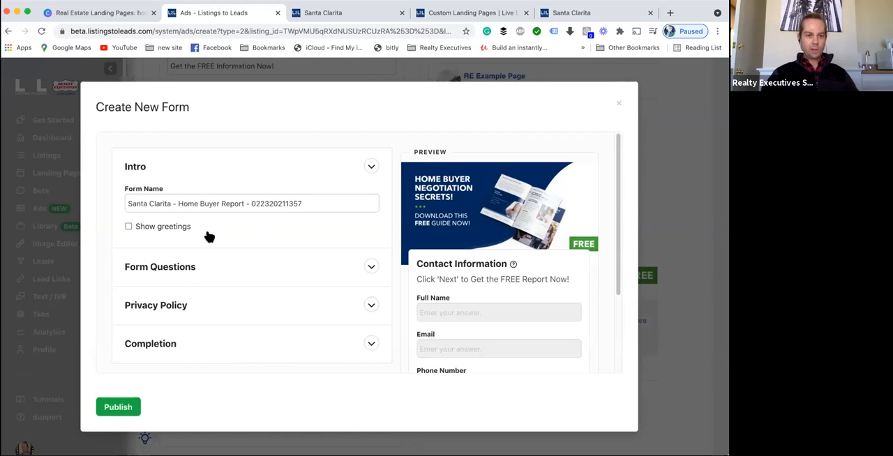
scroll(214, 260, down, 2)
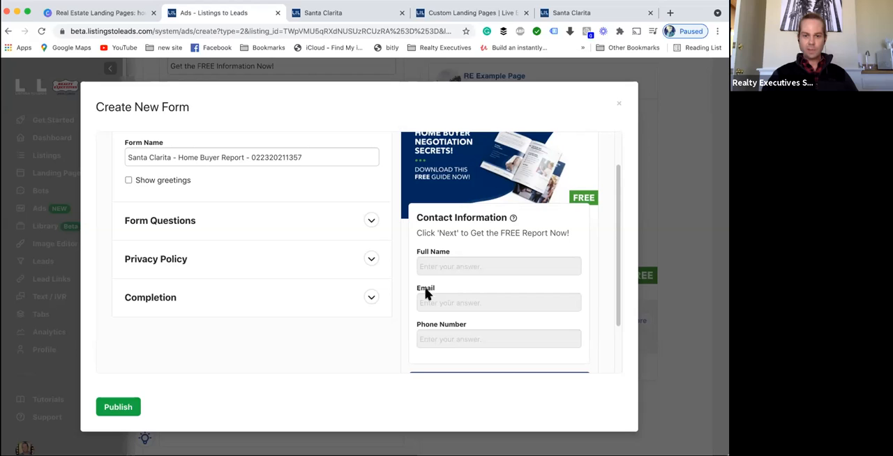
scroll(503, 334, down, 2)
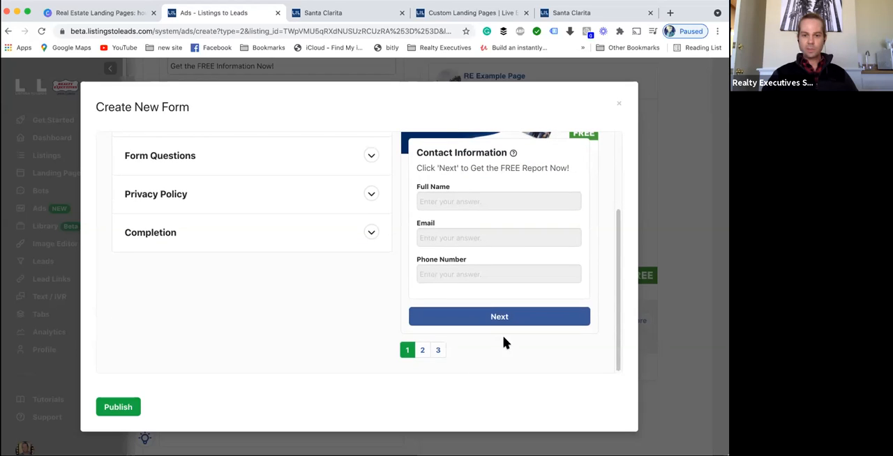
scroll(501, 337, up, 3)
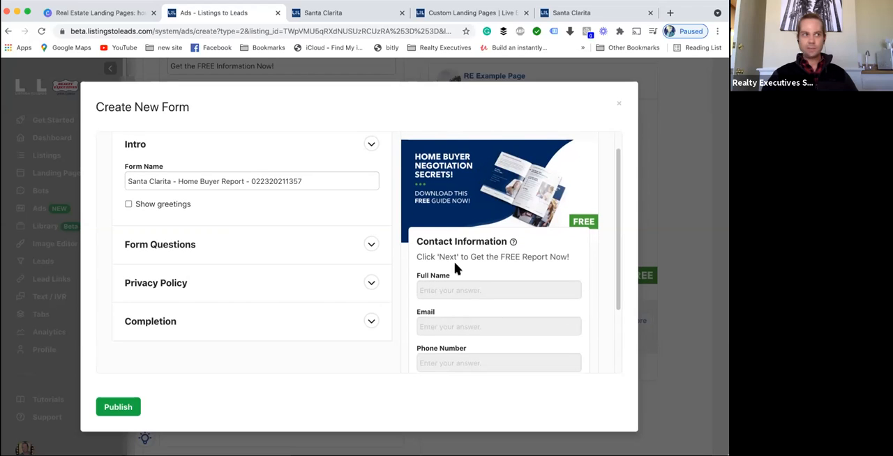
scroll(489, 283, up, 1)
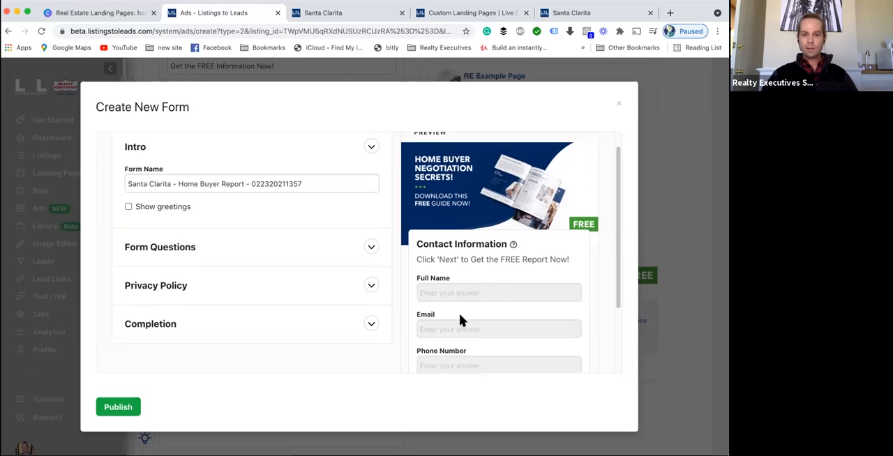
scroll(459, 313, down, 3)
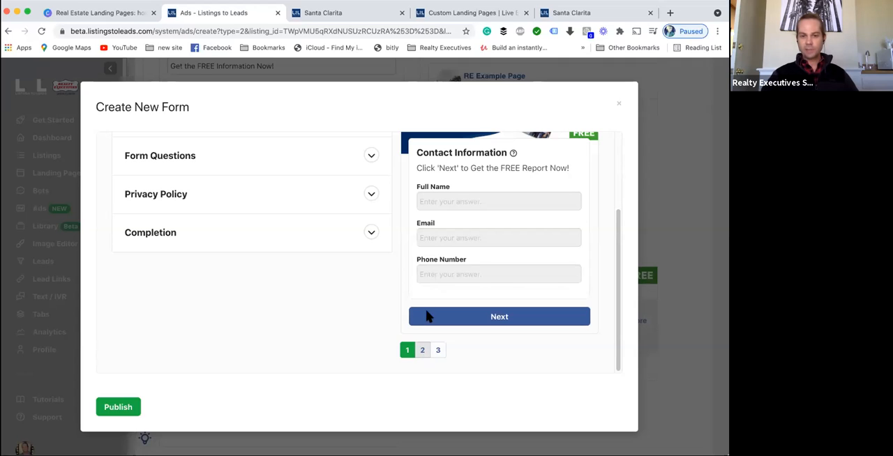
click(423, 351)
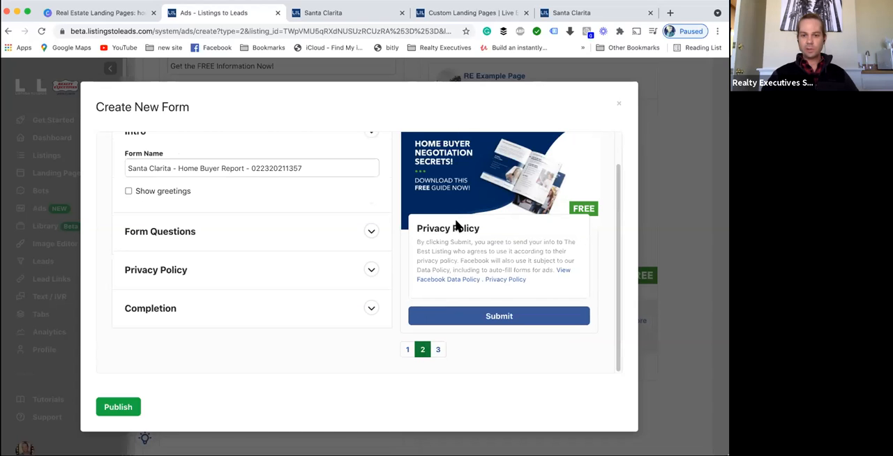
click(439, 351)
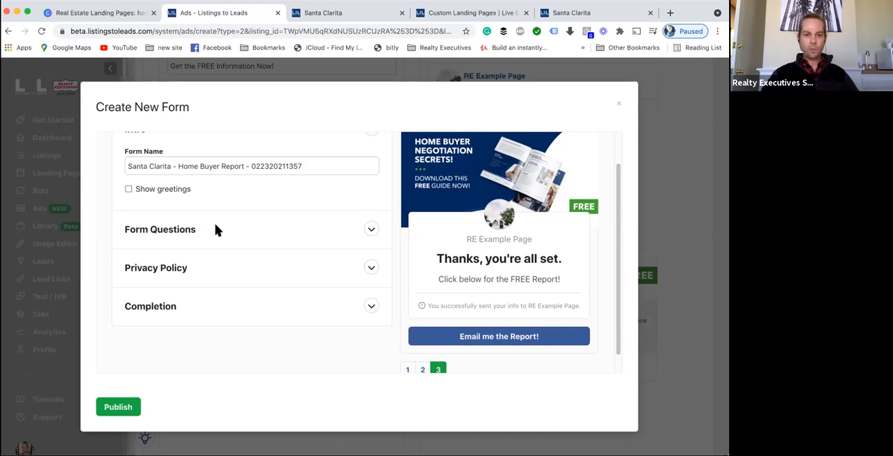
click(405, 370)
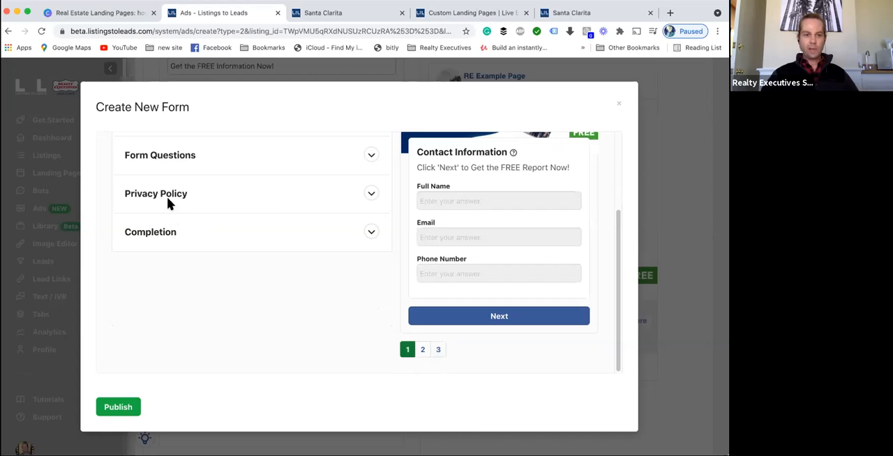
- Enable greetings on the form's intro so its headline and description appear
scroll(310, 292, up, 3)
click(128, 226)
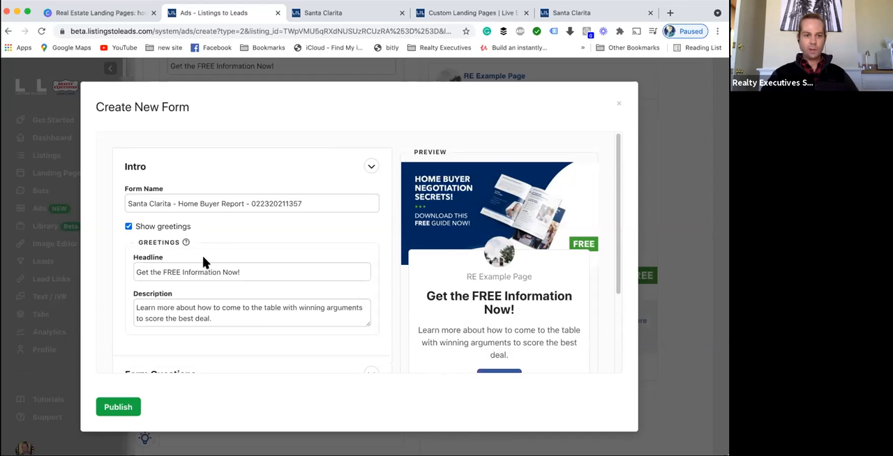
scroll(468, 299, down, 1)
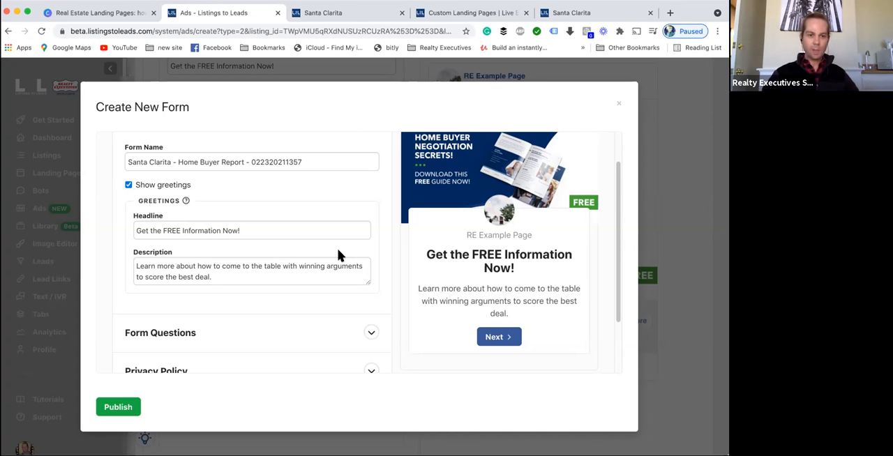
click(129, 185)
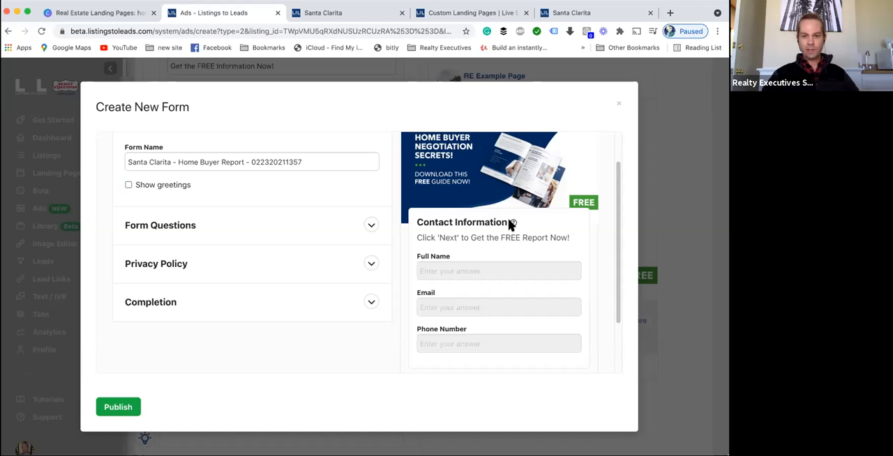
click(130, 184)
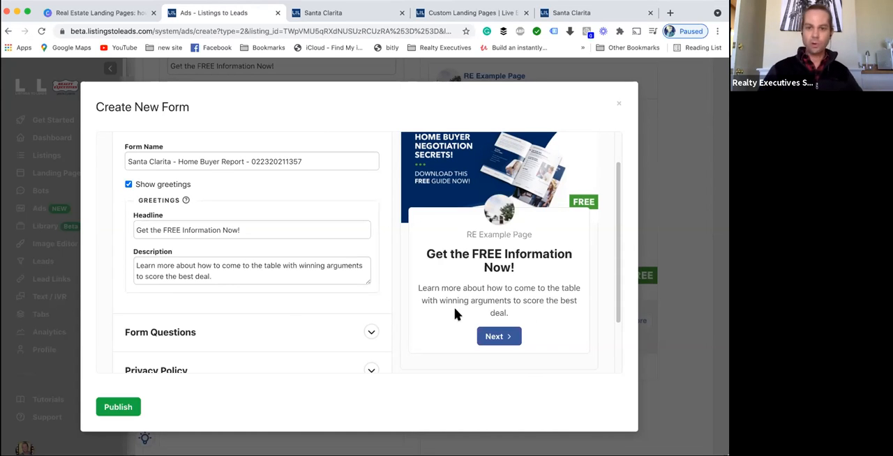
- Expand and review the form's questions and privacy policy sections
scroll(134, 281, down, 3)
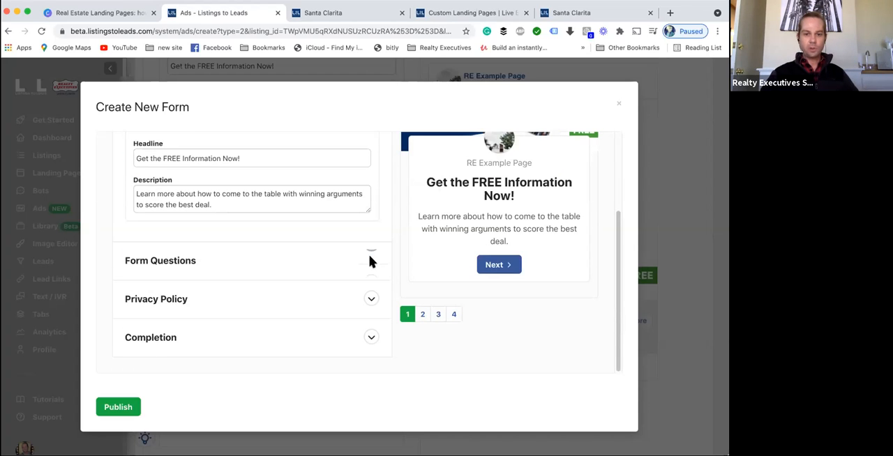
click(368, 258)
scroll(275, 273, down, 1)
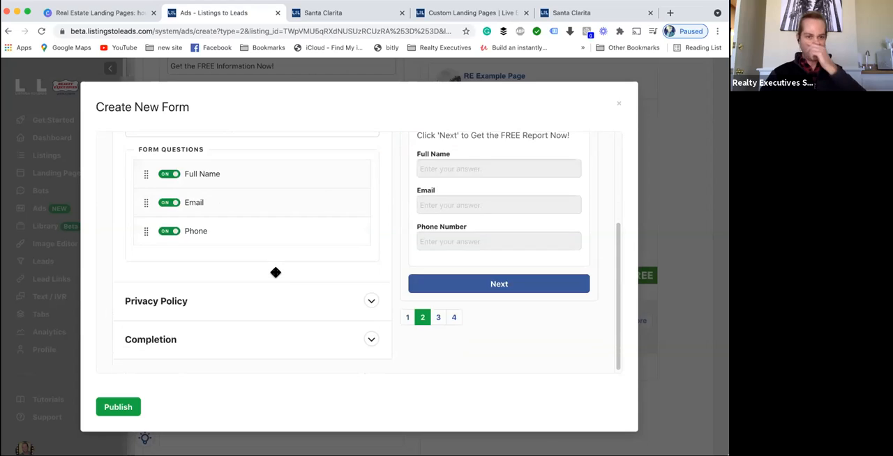
scroll(275, 272, up, 3)
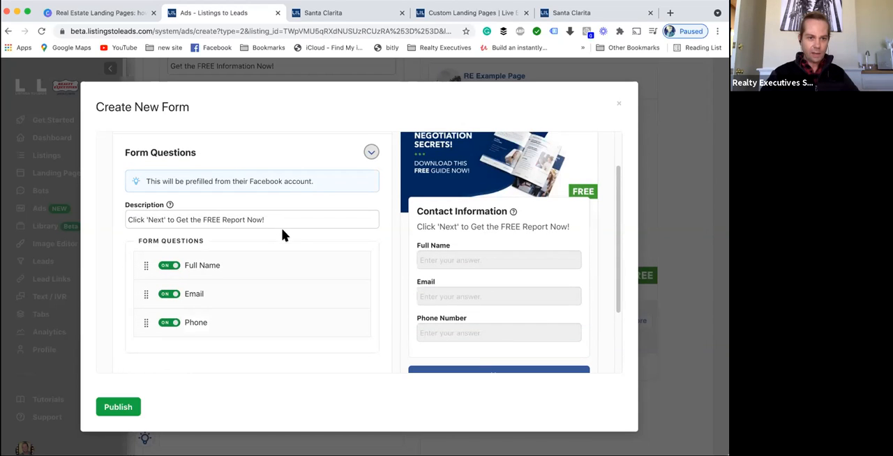
scroll(282, 236, down, 2)
scroll(283, 236, up, 3)
scroll(282, 236, down, 2)
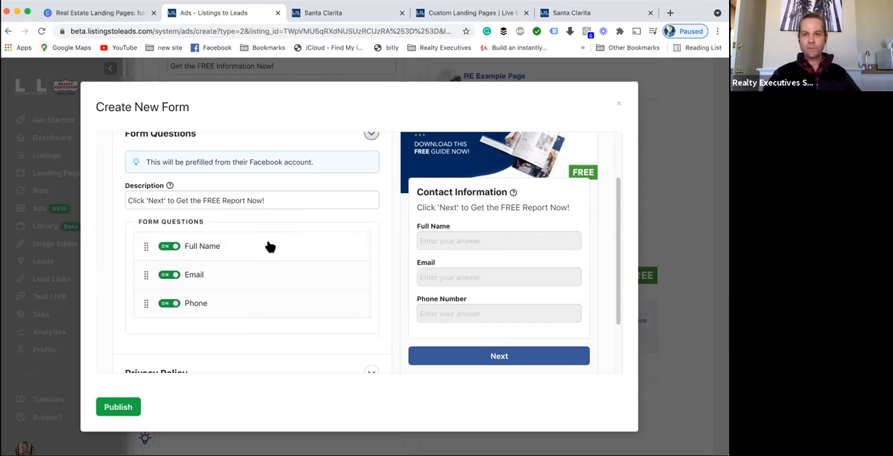
scroll(236, 323, down, 1)
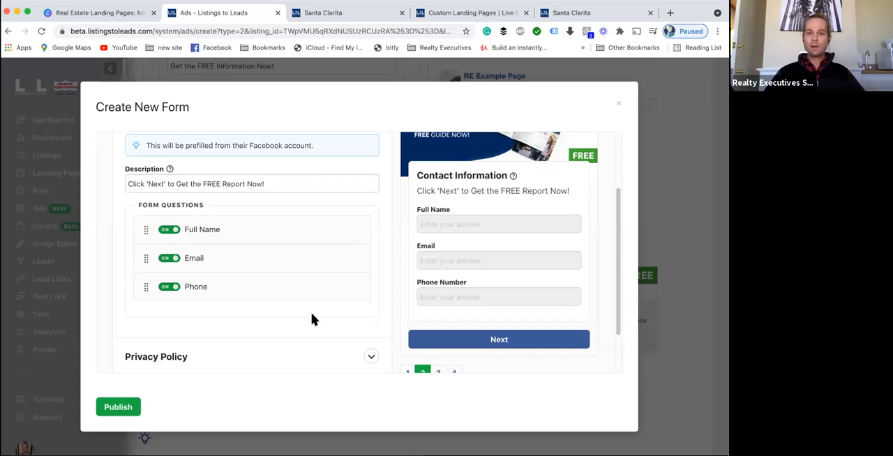
scroll(311, 317, up, 1)
scroll(242, 301, down, 1)
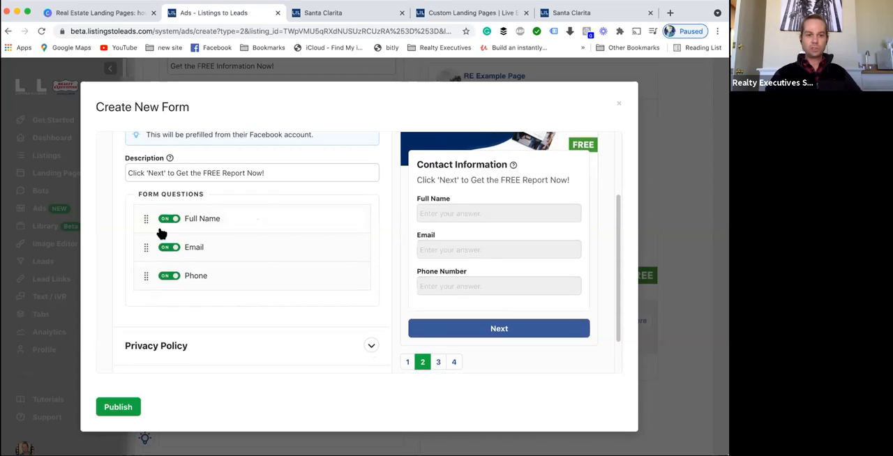
scroll(237, 317, down, 3)
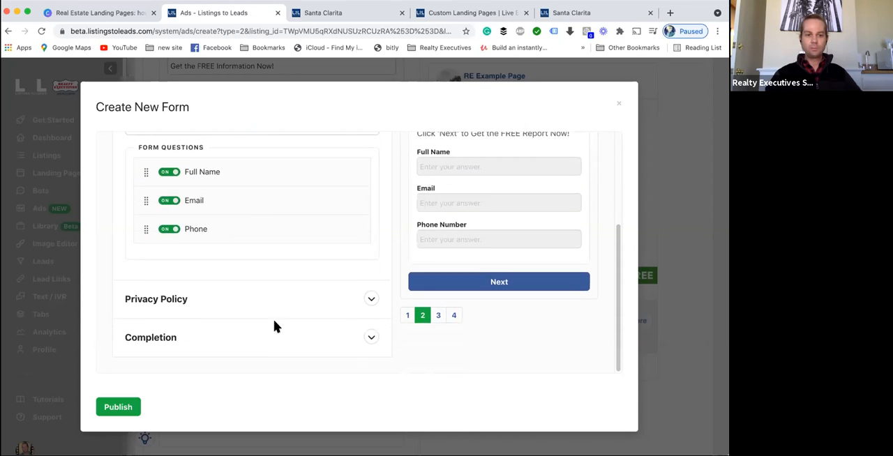
click(370, 301)
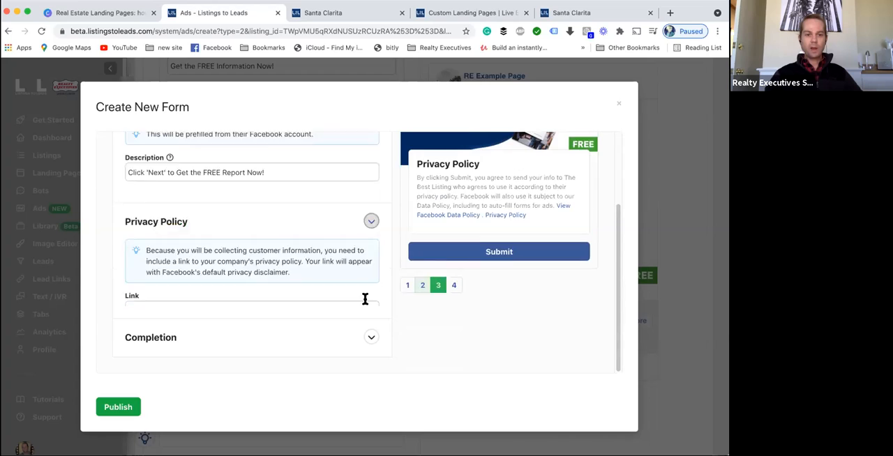
- Review the completion section's headline, description, call-to-action text and link to the landing page
scroll(236, 239, up, 1)
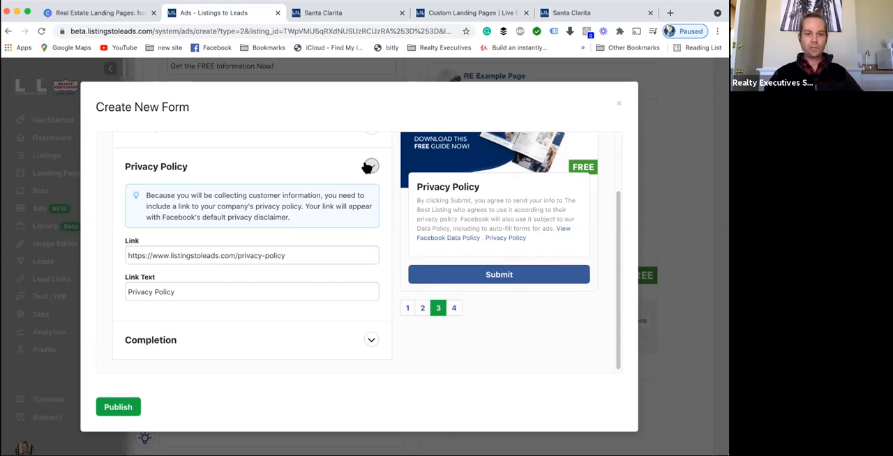
click(367, 340)
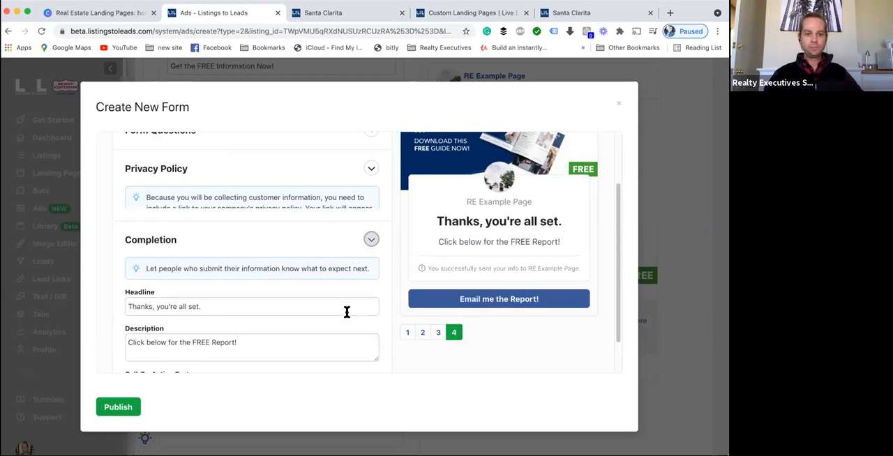
scroll(219, 240, down, 2)
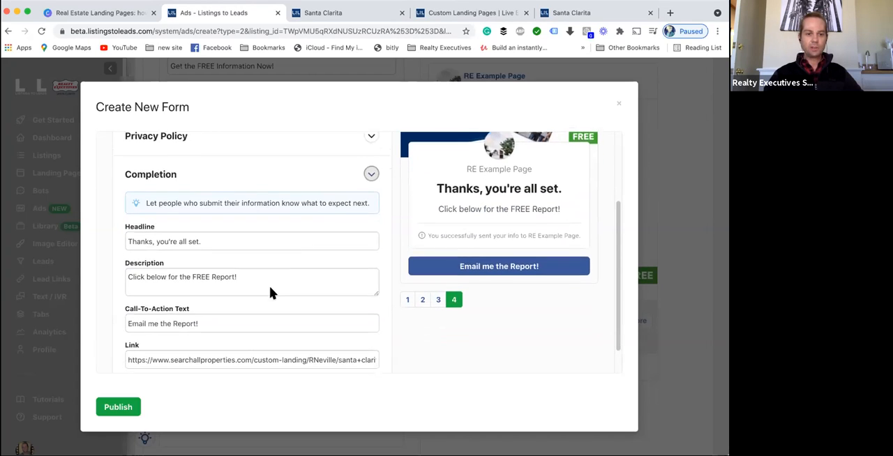
drag(241, 331, 372, 332)
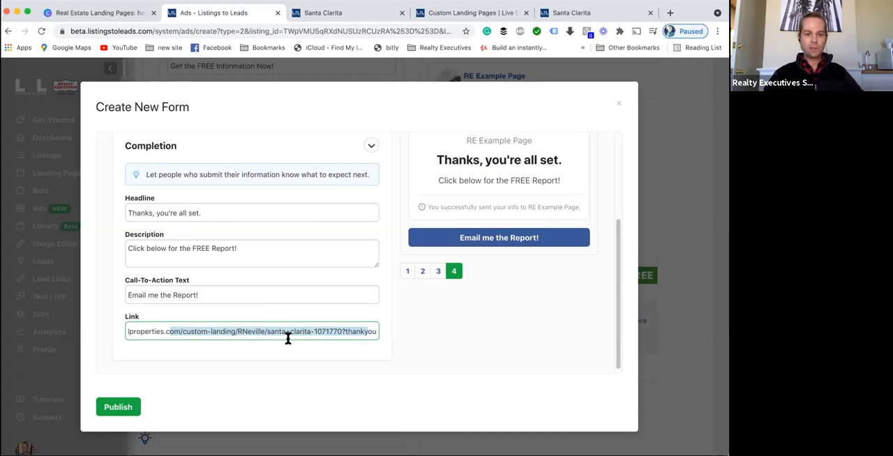
scroll(309, 292, up, 2)
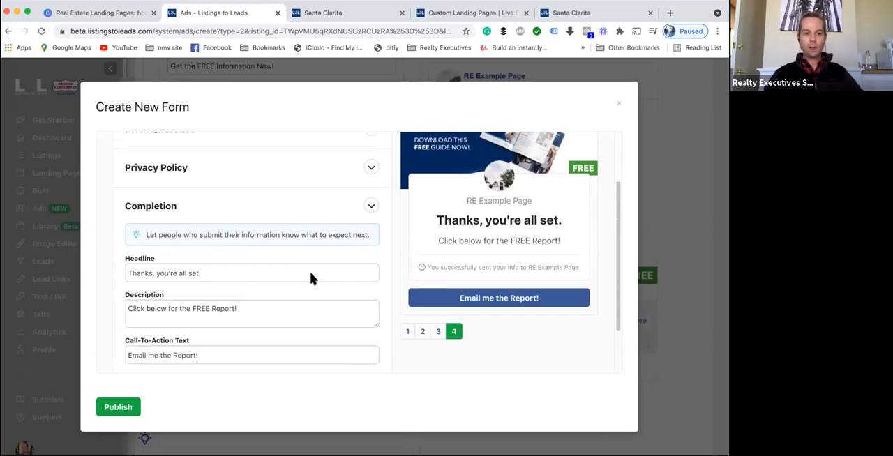
- Publish the new instant form so it is selected for the ad
click(119, 407)
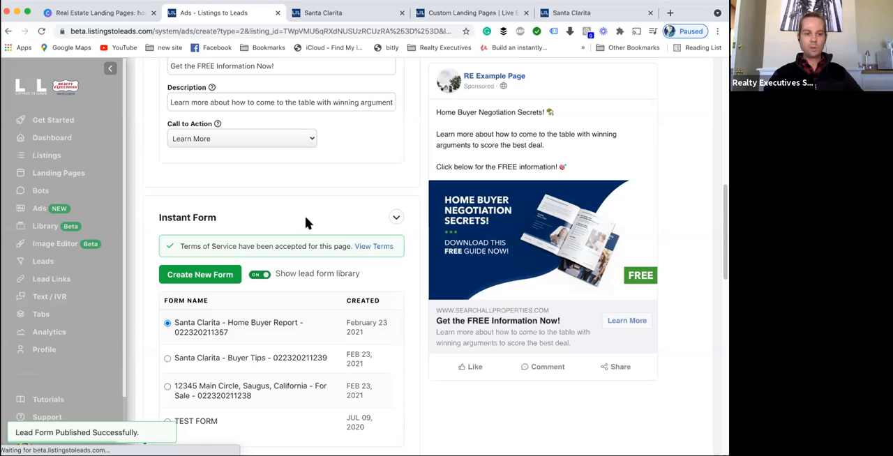
scroll(358, 228, down, 5)
scroll(361, 230, up, 4)
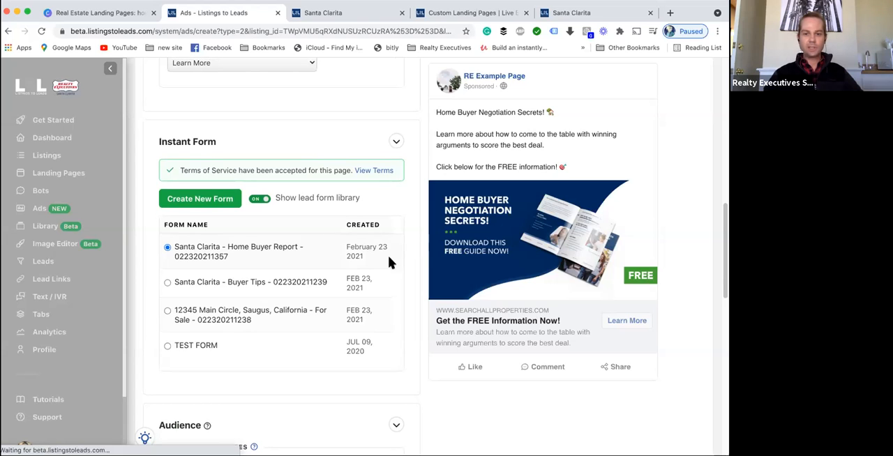
- Check the custom landing page editor and live Santa Clarita page, then return to the ad's Audience section
click(472, 12)
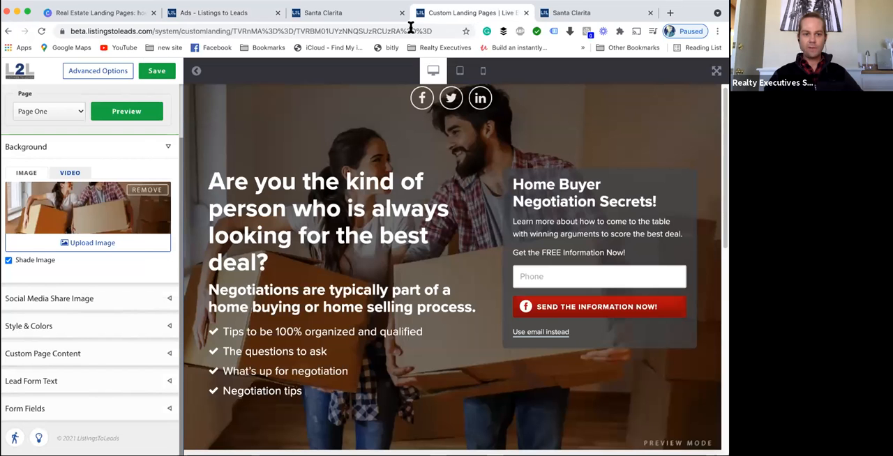
click(563, 17)
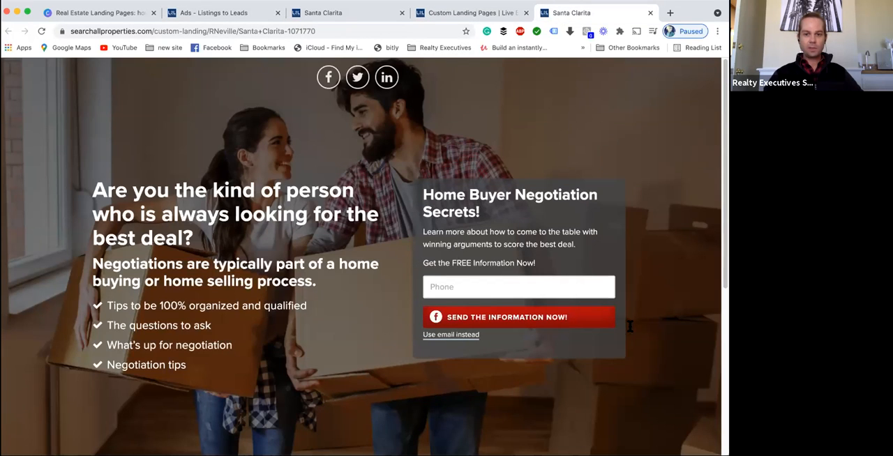
click(216, 14)
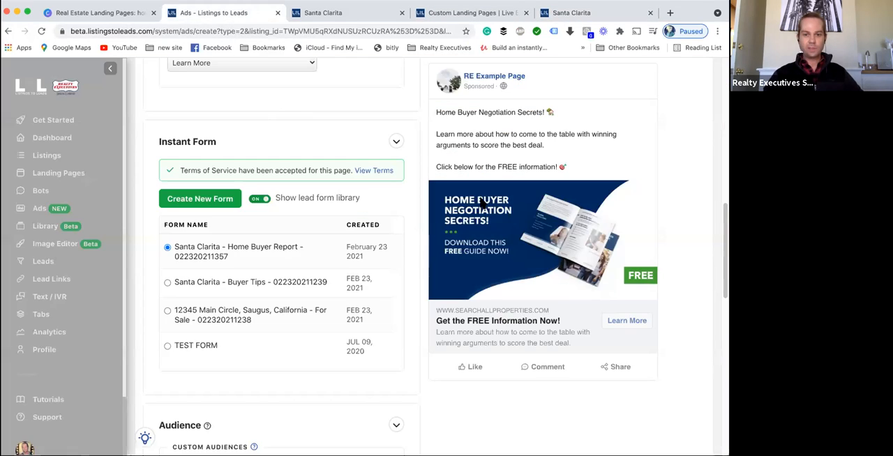
scroll(387, 321, down, 3)
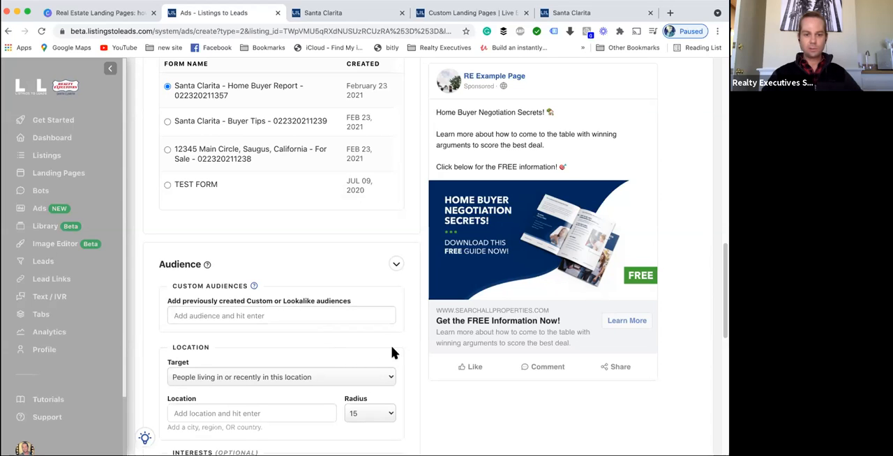
scroll(394, 352, down, 2)
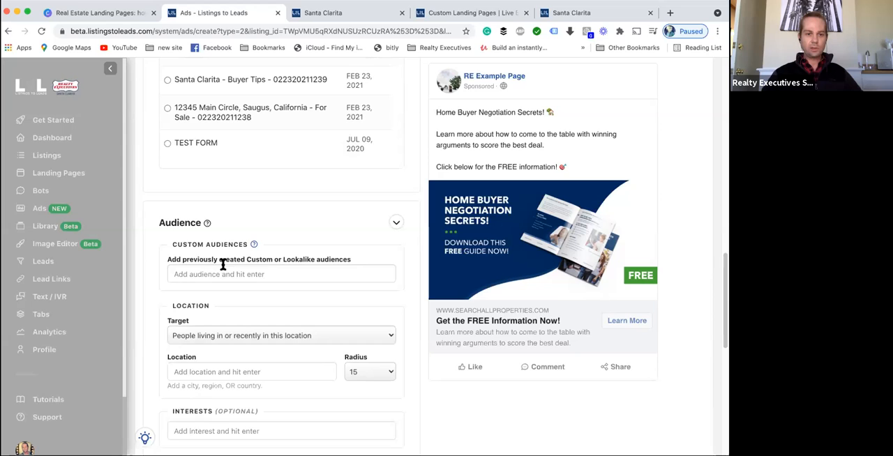
- Try entering Canyon Country, CA and then Valencia as the ad's target location
scroll(209, 272, down, 4)
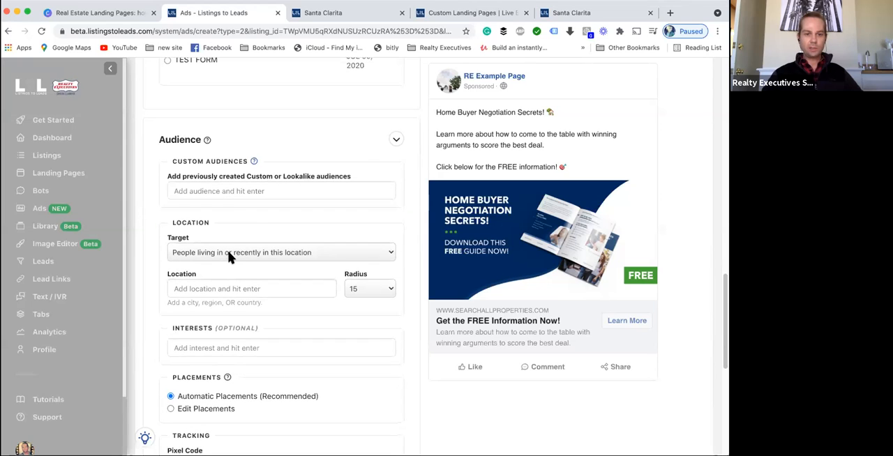
click(217, 284)
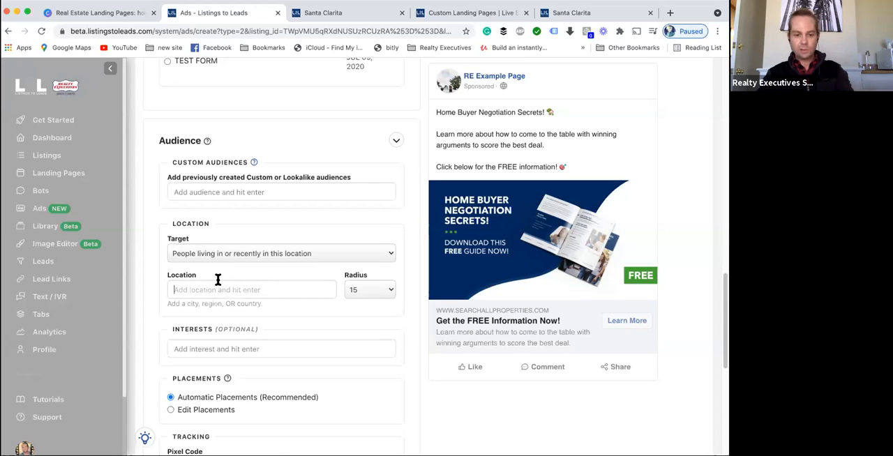
text(Canyon)
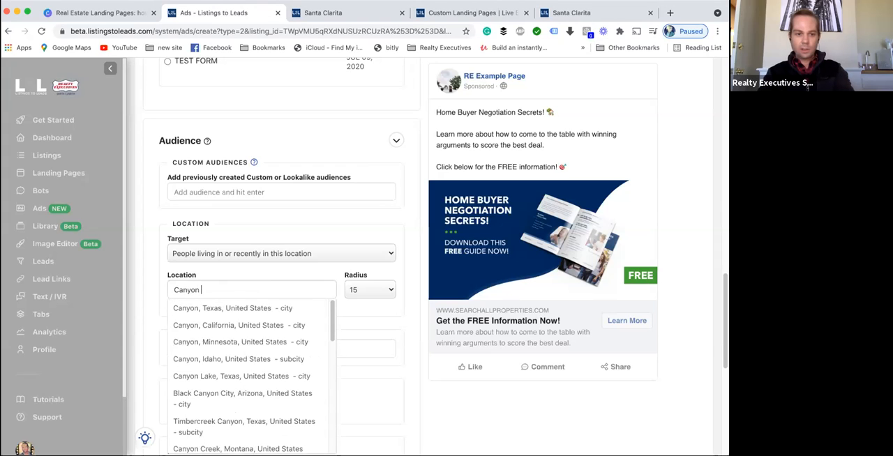
text( Countr)
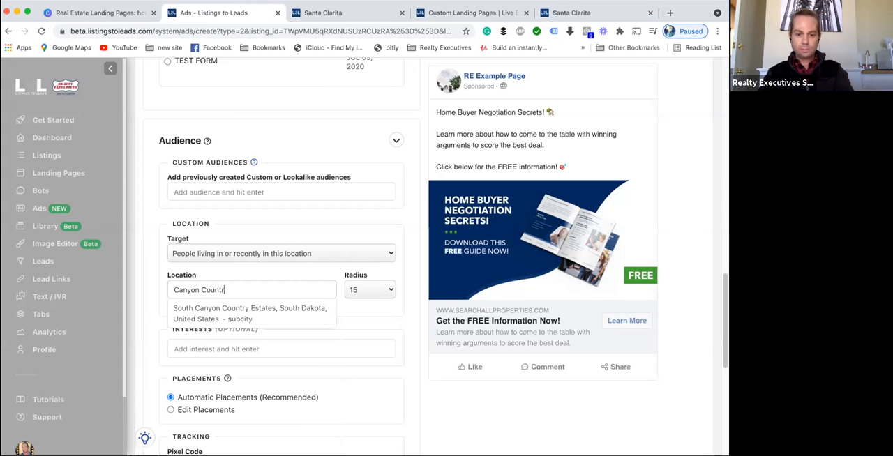
text(y, CA)
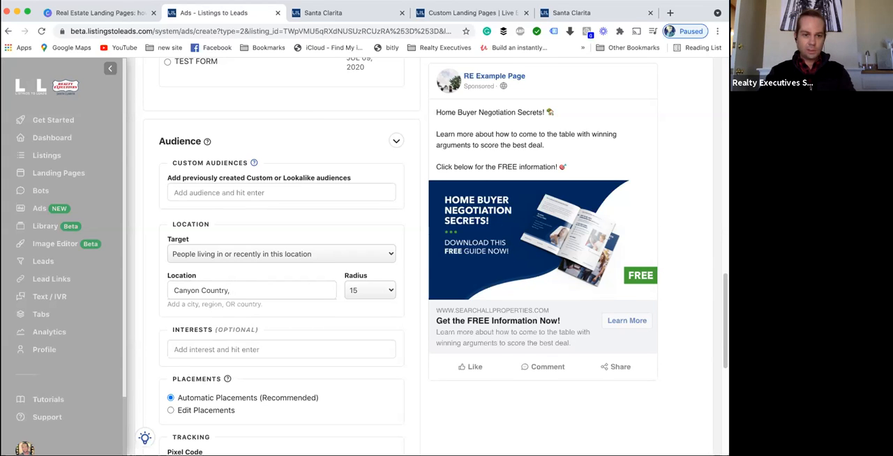
key(BackSpace)
key(BackSpace)
key(BackSpace)
key(BackSpace)
key(BackSpace)
key(BackSpace)
key(BackSpace)
key(BackSpace)
key(BackSpace)
key(BackSpace)
key(BackSpace)
key(BackSpace)
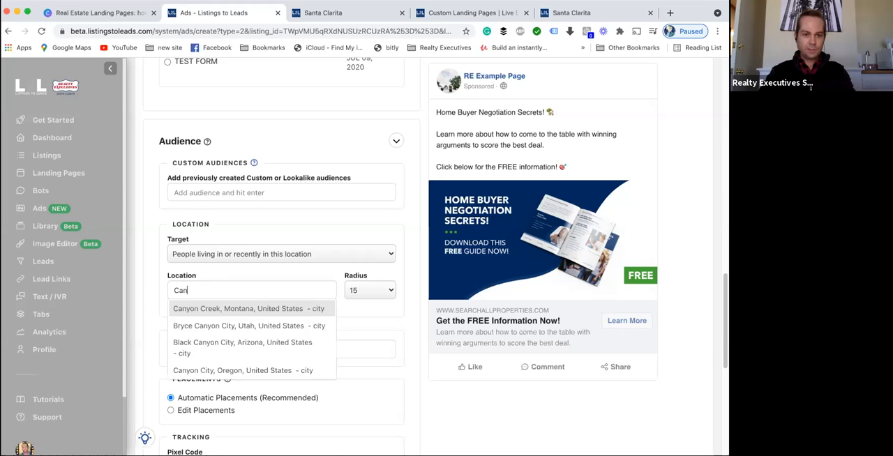
text(VALENCIA)
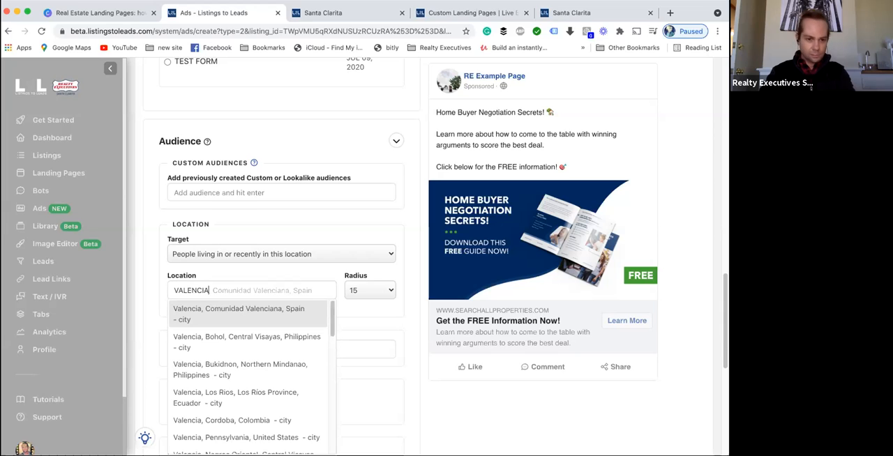
scroll(251, 377, down, 5)
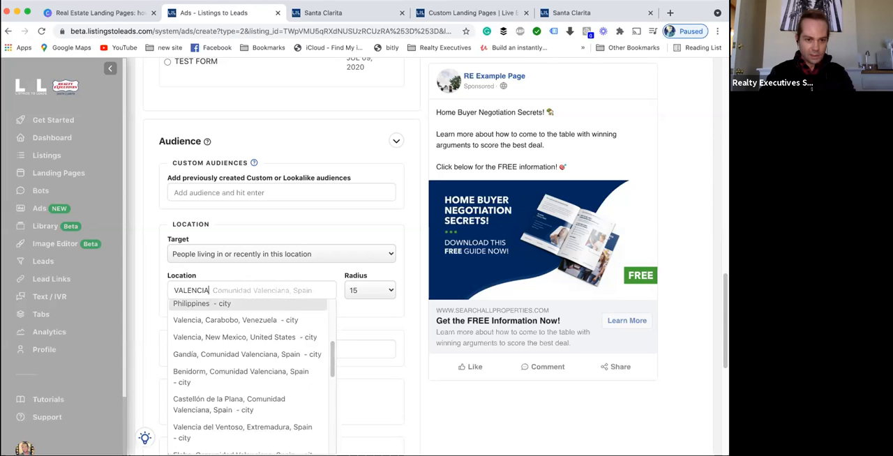
scroll(251, 376, up, 5)
- Set the ad's target location to Santa Clarita, California, United States
double_click(202, 290)
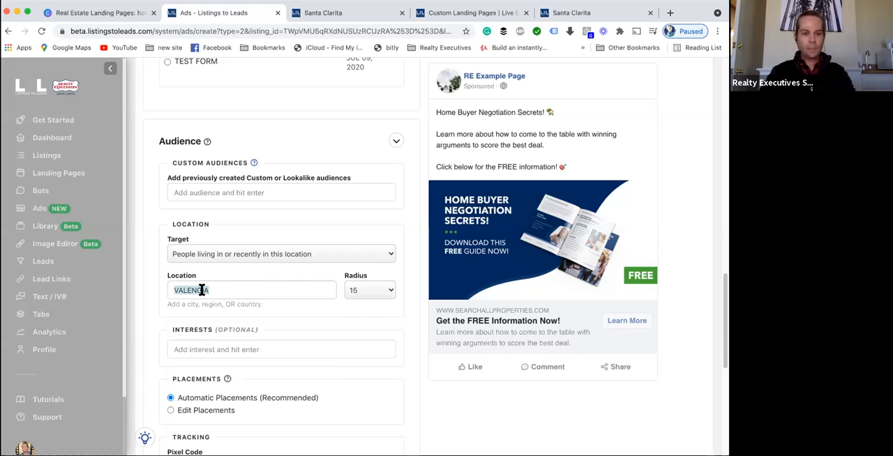
text(SANT)
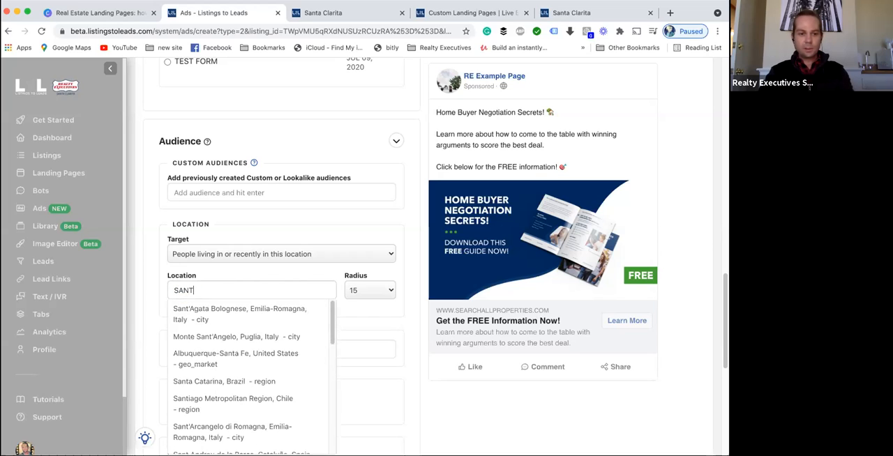
text(a C)
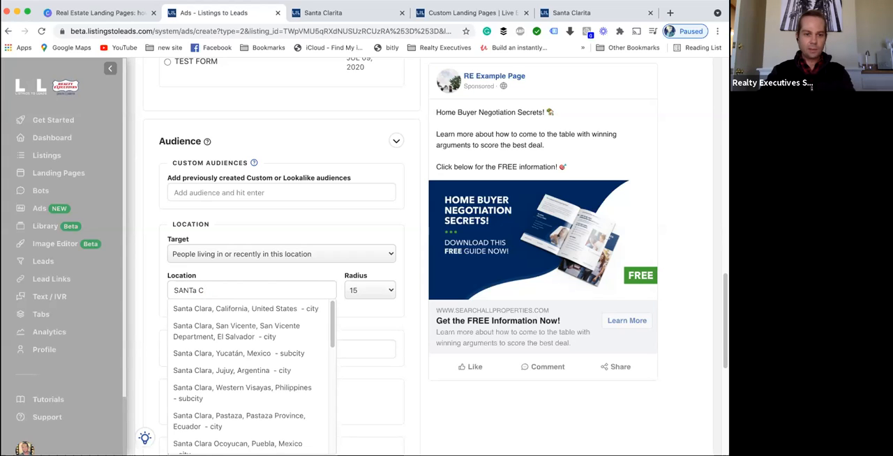
text(lrital)
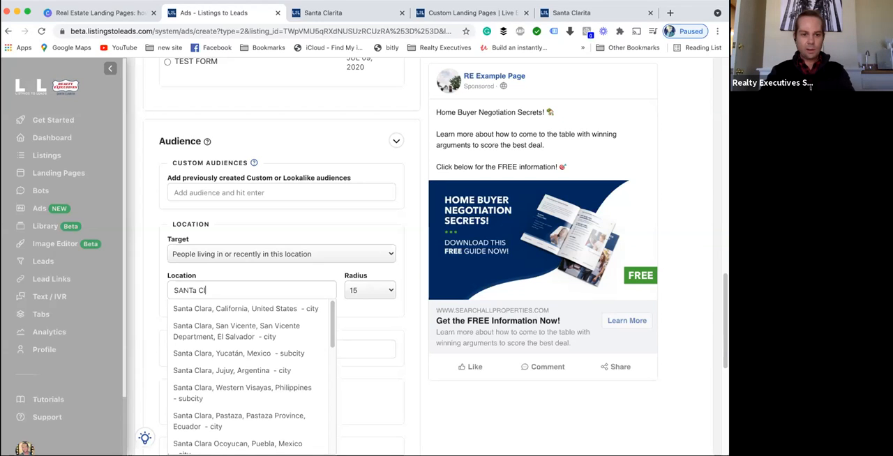
text(arita)
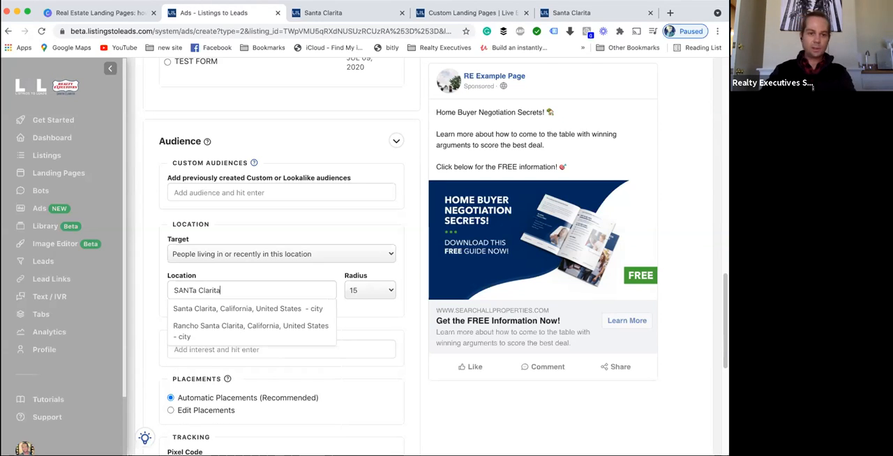
click(219, 308)
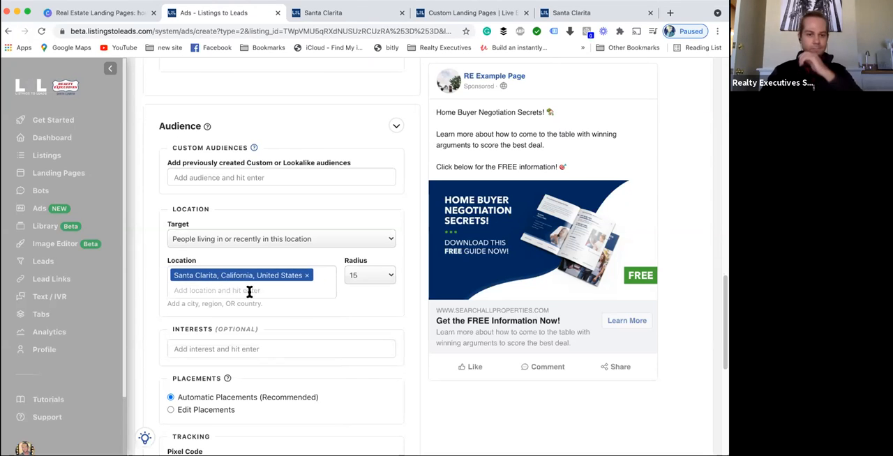
- Review the ad's placements, tracking pixel, budget and schedule, then the campaign and ad copy from the top
scroll(313, 307, down, 2)
scroll(325, 304, down, 7)
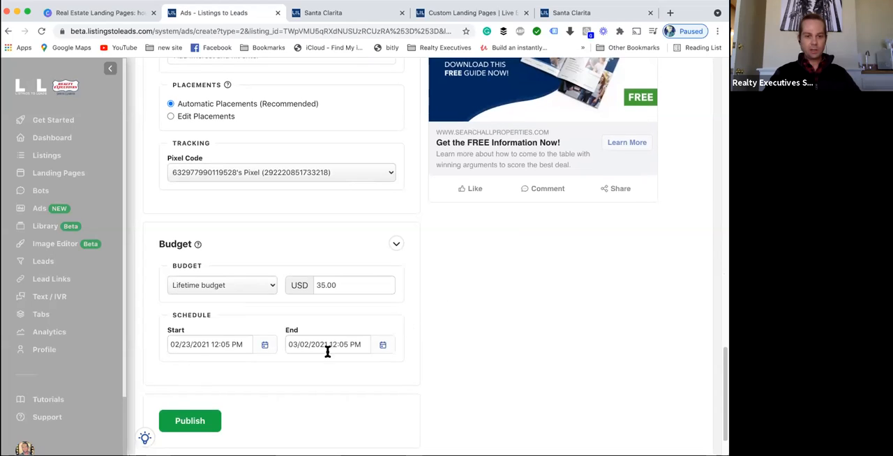
scroll(309, 401, up, 1)
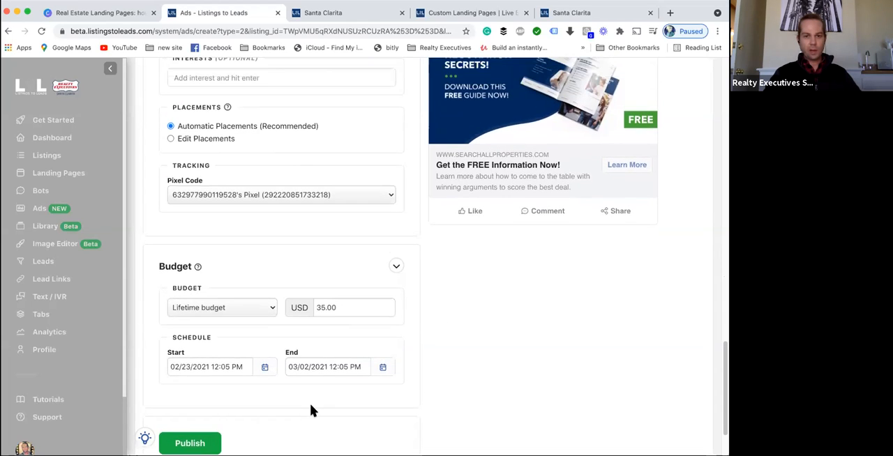
scroll(312, 410, up, 4)
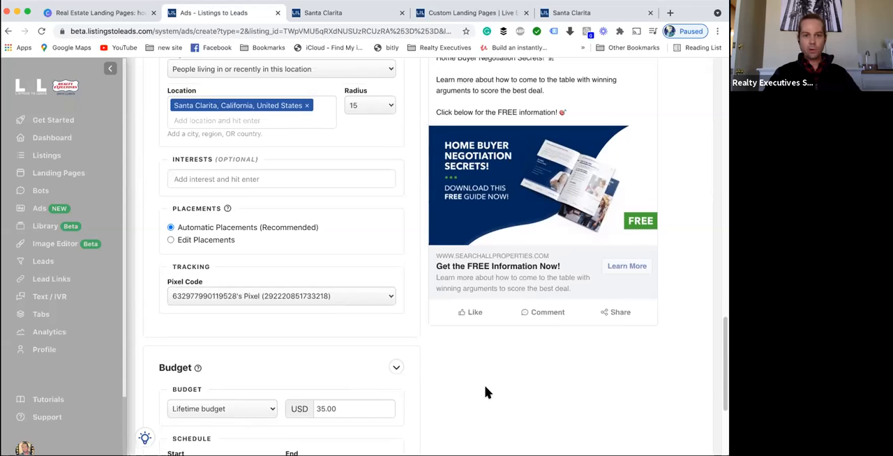
scroll(479, 388, up, 6)
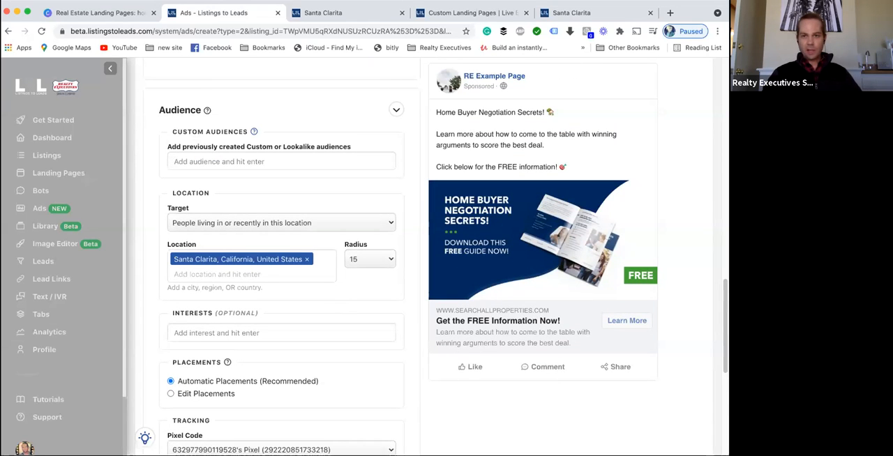
click(476, 12)
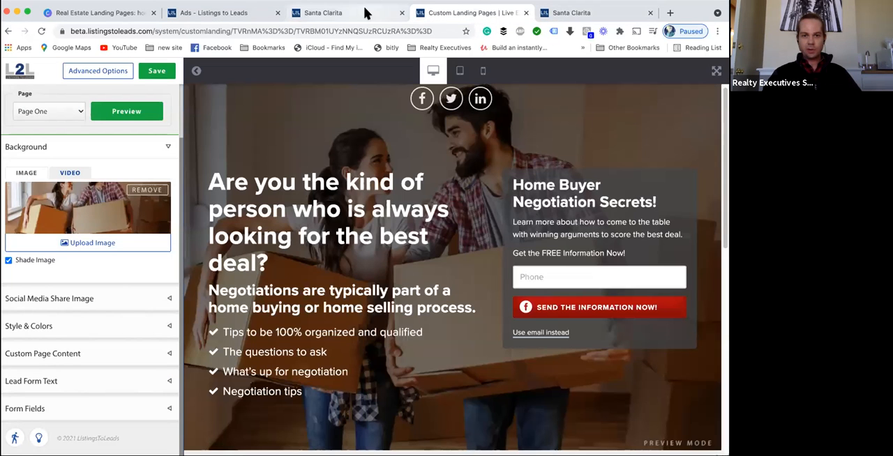
click(223, 11)
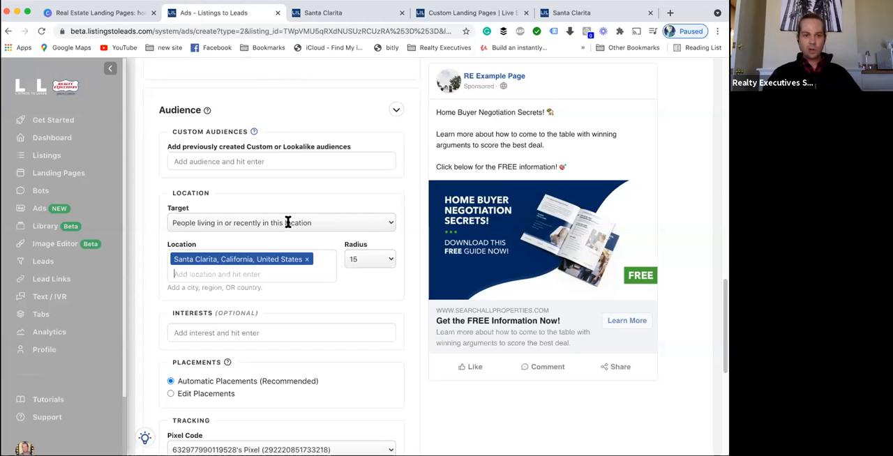
scroll(288, 223, up, 15)
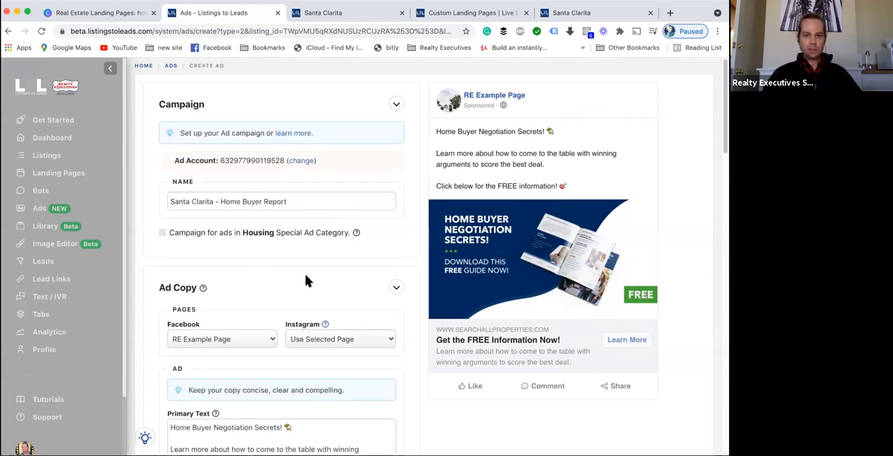
scroll(305, 276, down, 3)
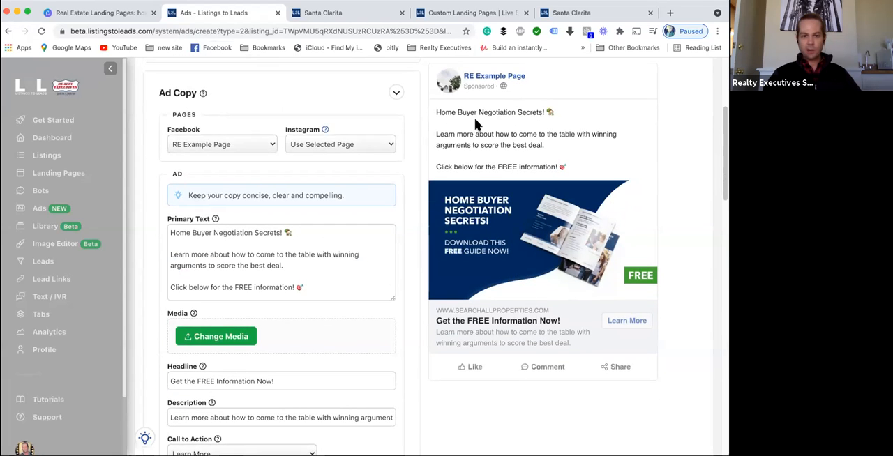
scroll(368, 261, down, 15)
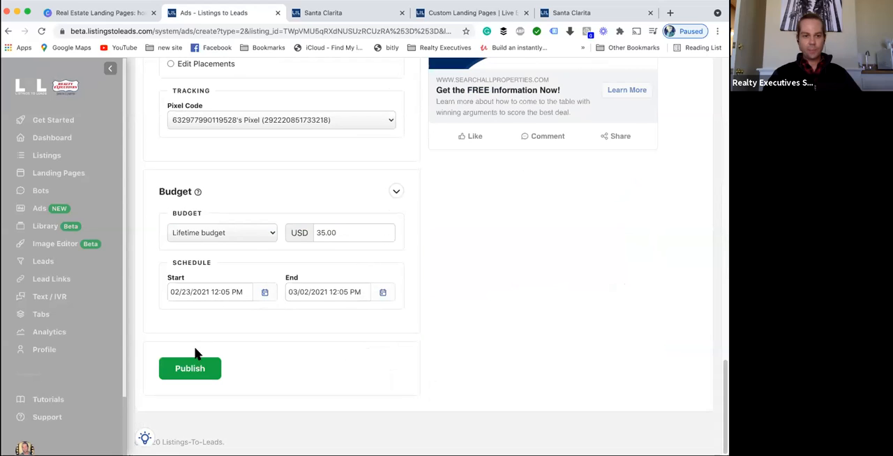
- Open the Ads overview and preview the Create Social Content Ad dialog, then close it
click(40, 210)
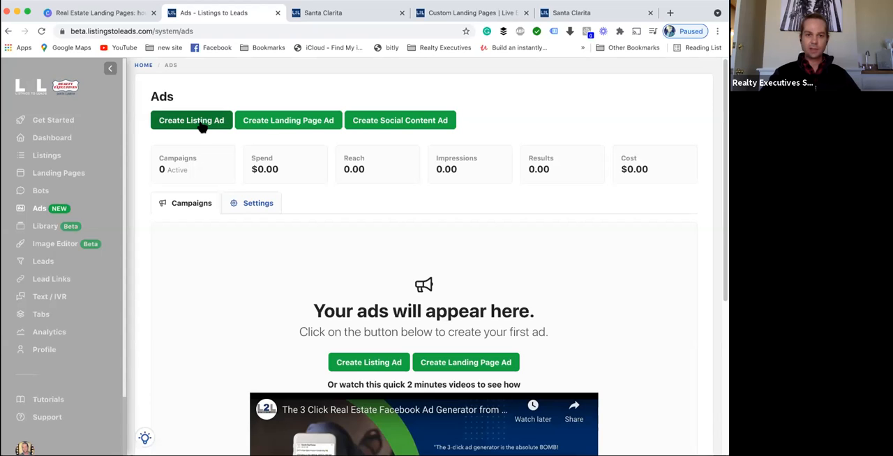
click(397, 120)
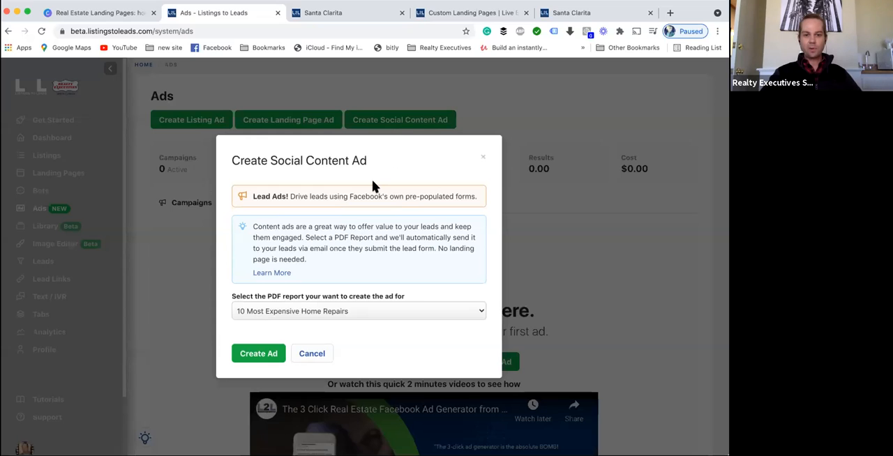
click(483, 154)
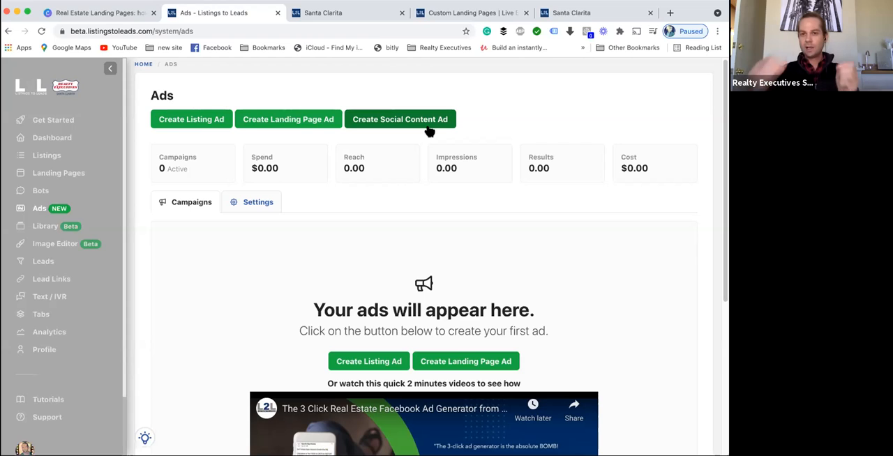
- Check the live Santa Clarita landing page tab and return to the Ads overview
click(576, 15)
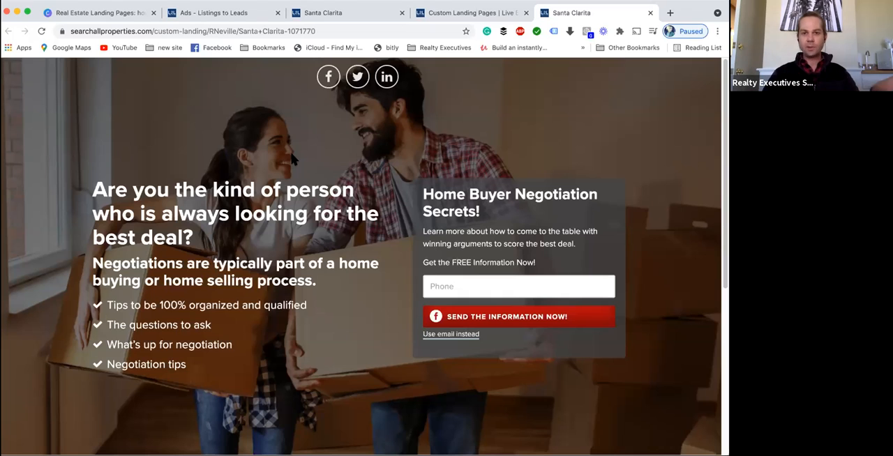
click(219, 14)
click(335, 14)
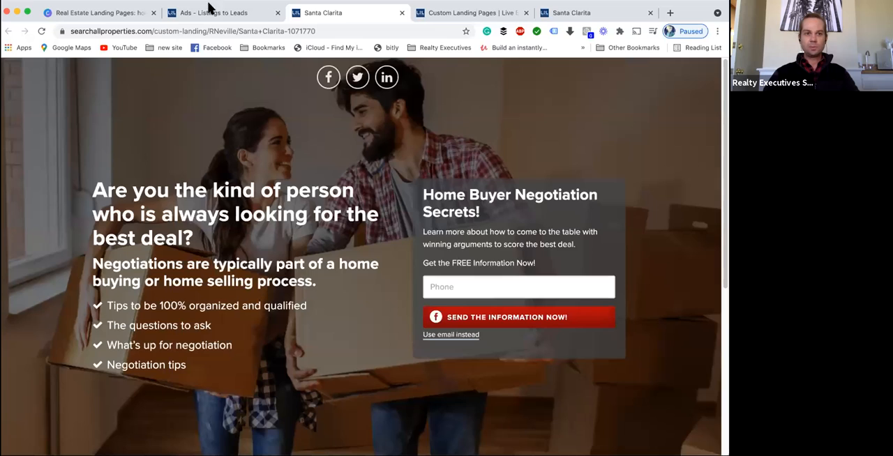
click(101, 12)
click(218, 13)
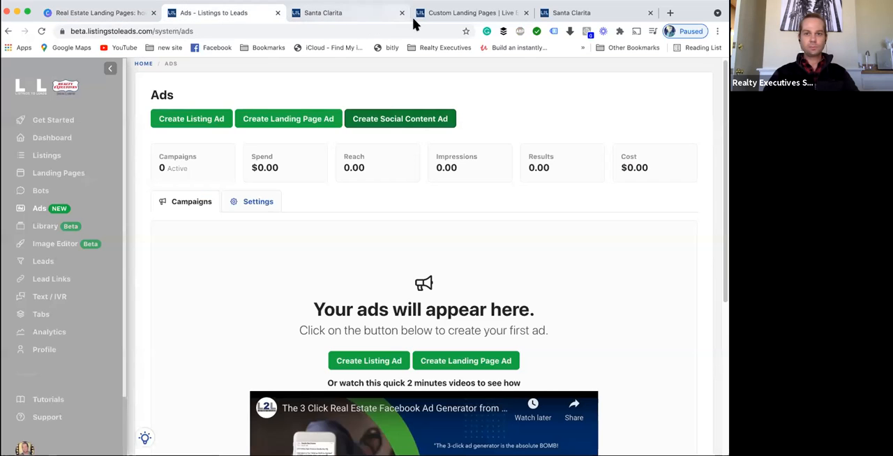
scroll(404, 143, down, 1)
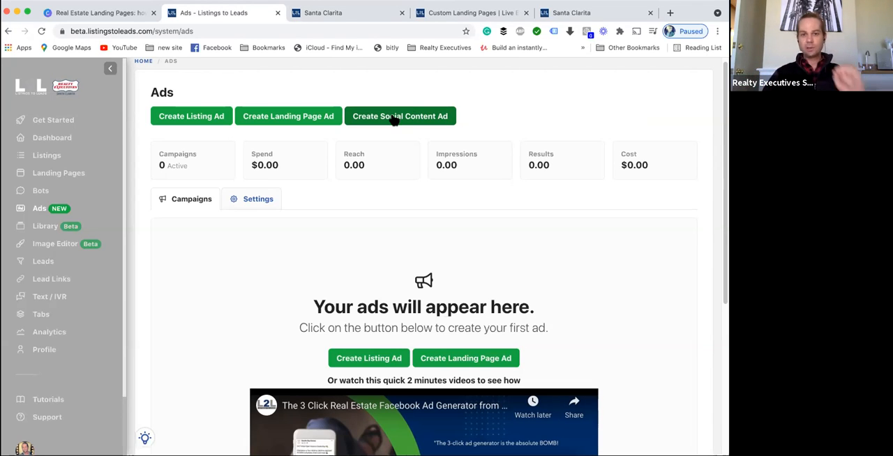
- Create a social content ad for the PDF report 5 Dangers Of Overpricing
click(394, 119)
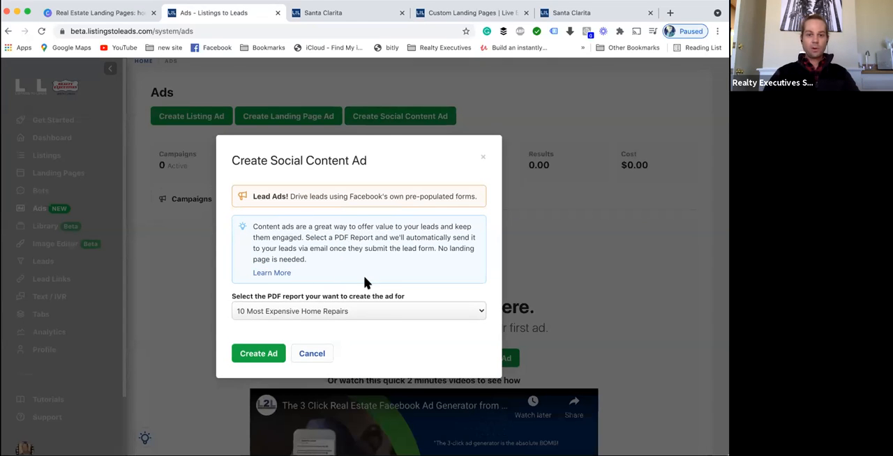
click(351, 312)
scroll(398, 313, down, 5)
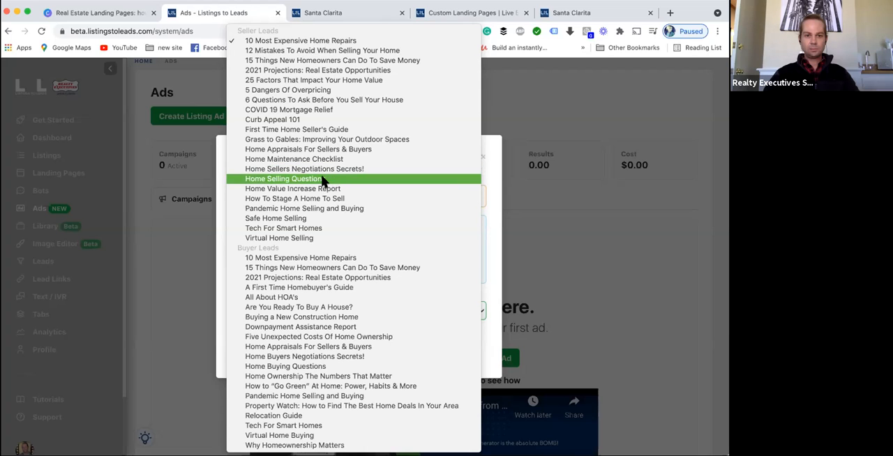
click(318, 93)
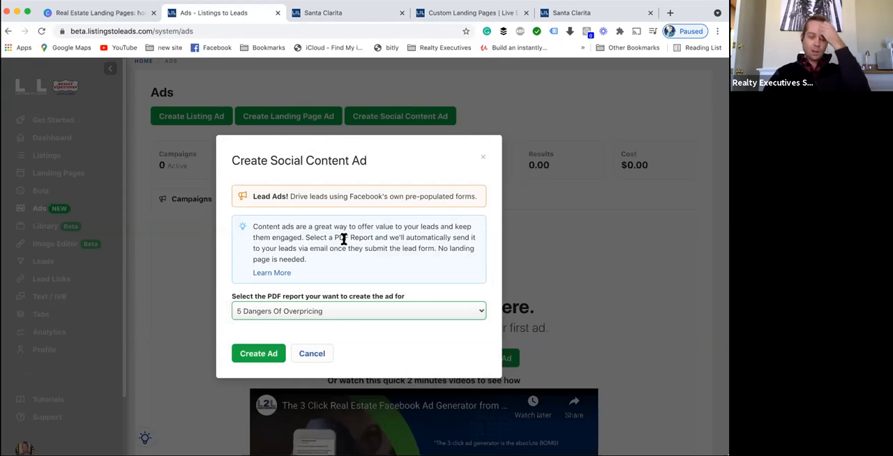
click(263, 357)
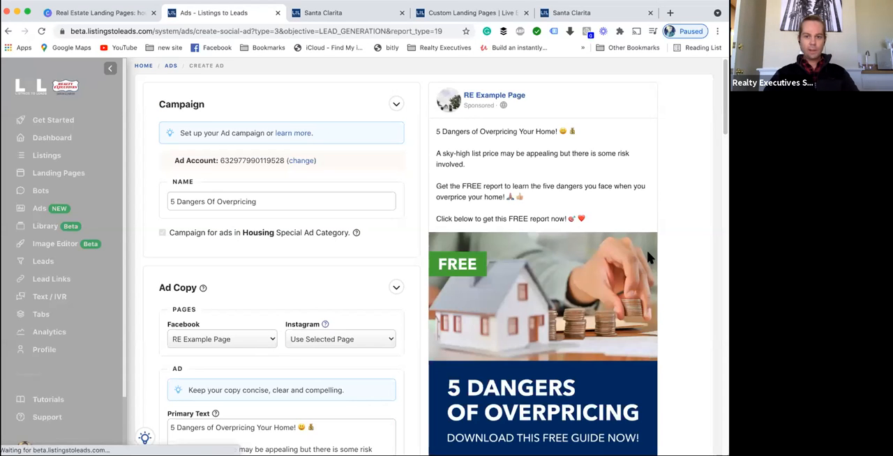
scroll(530, 230, down, 2)
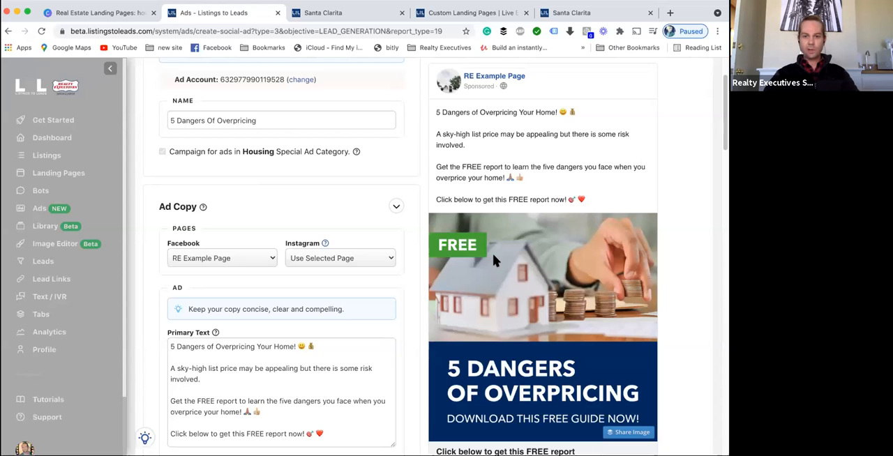
- Create a new instant form for the 5 Dangers Of Overpricing ad and publish it
scroll(365, 262, down, 4)
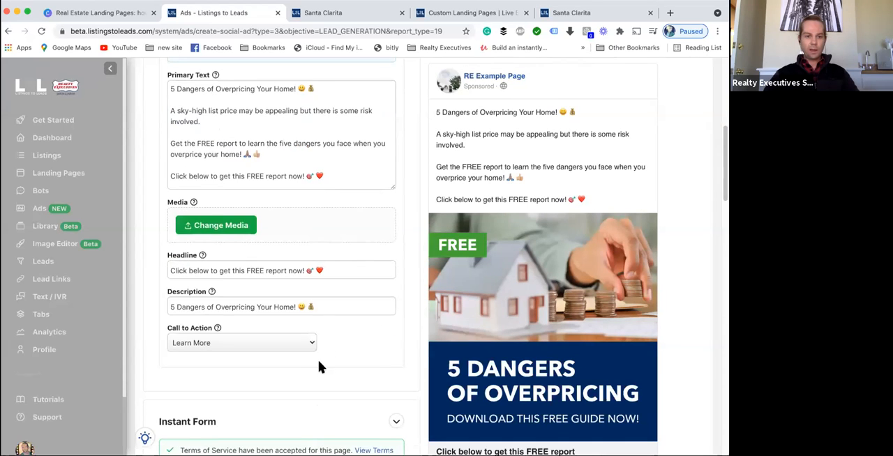
scroll(323, 347, down, 8)
scroll(358, 253, down, 10)
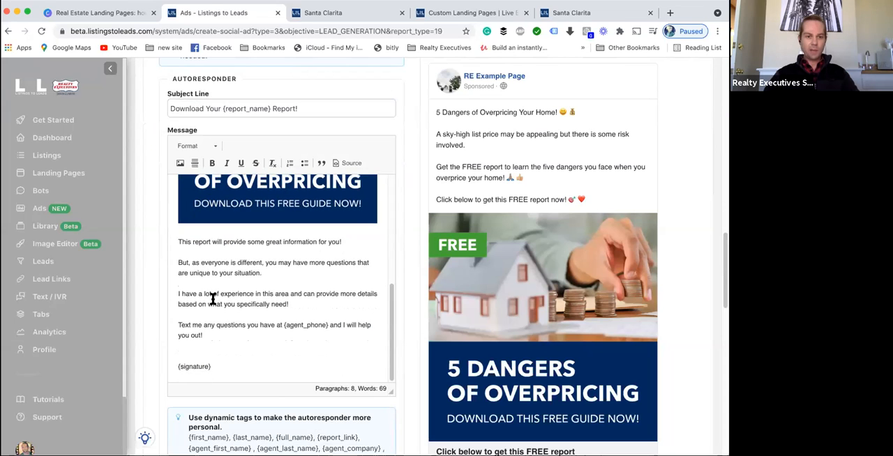
scroll(213, 298, down, 4)
scroll(276, 279, down, 2)
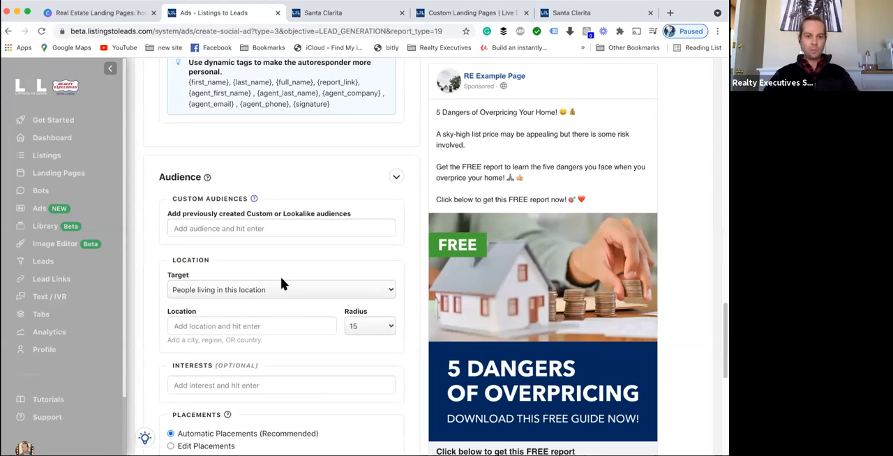
scroll(281, 277, up, 15)
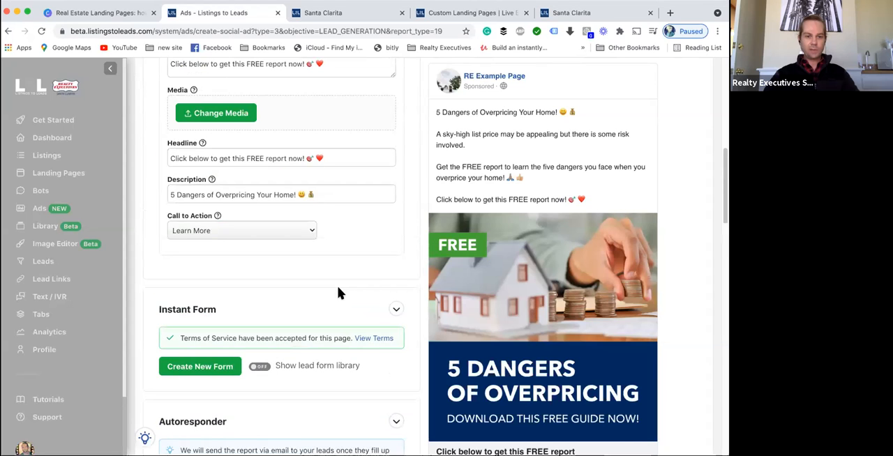
click(216, 368)
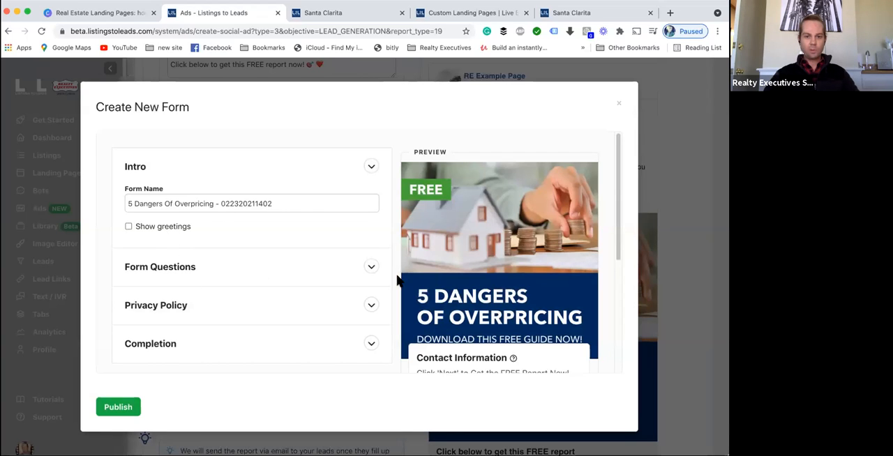
scroll(454, 282, down, 5)
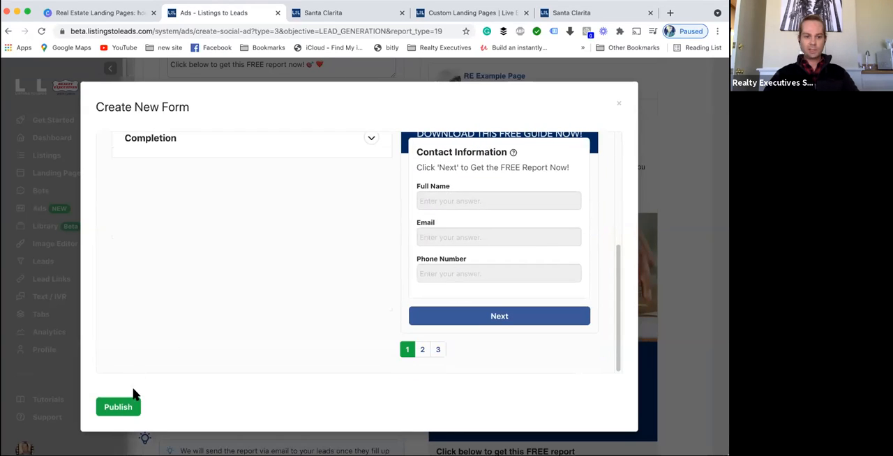
click(117, 405)
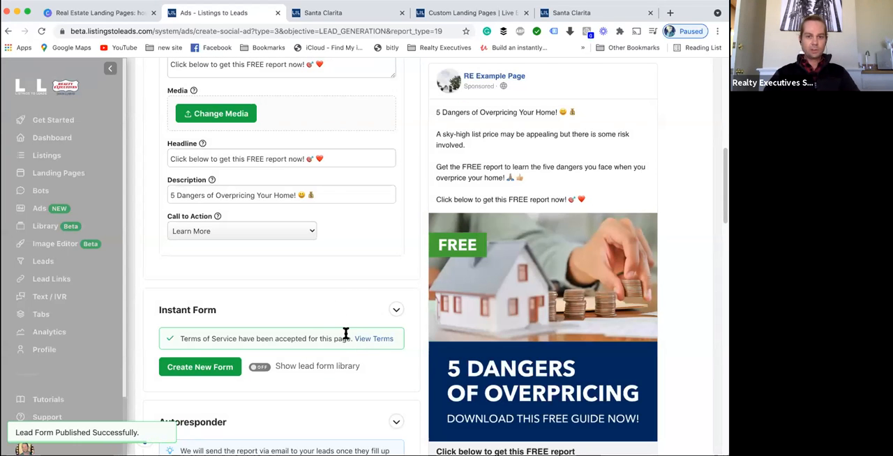
- Set the audience location to Santa Clarita
scroll(339, 337, up, 2)
scroll(340, 337, up, 4)
scroll(339, 337, down, 3)
scroll(340, 336, down, 10)
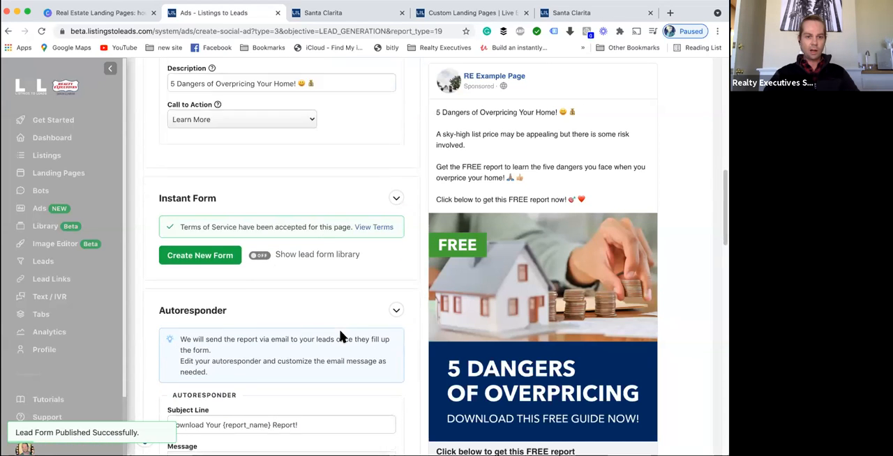
scroll(341, 336, down, 5)
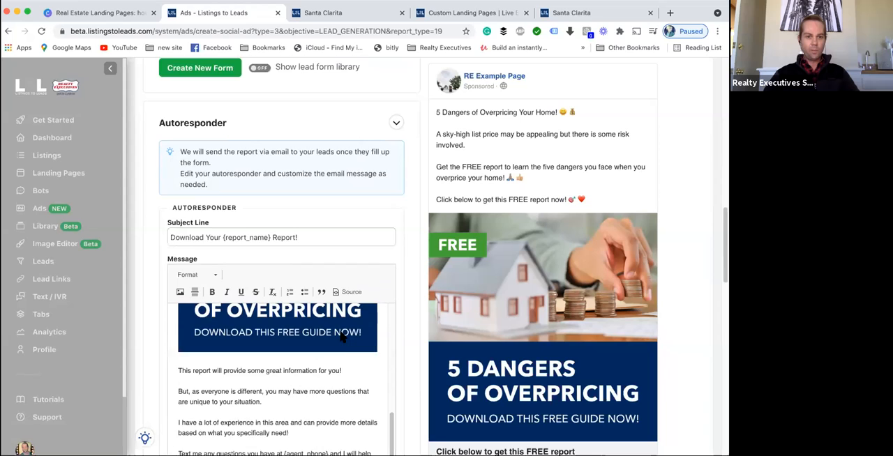
scroll(339, 337, down, 10)
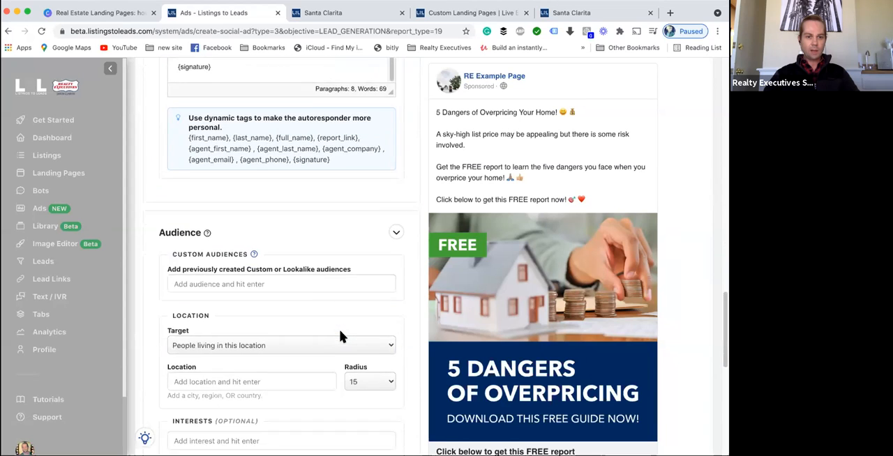
click(239, 300)
text(Santa Clarita)
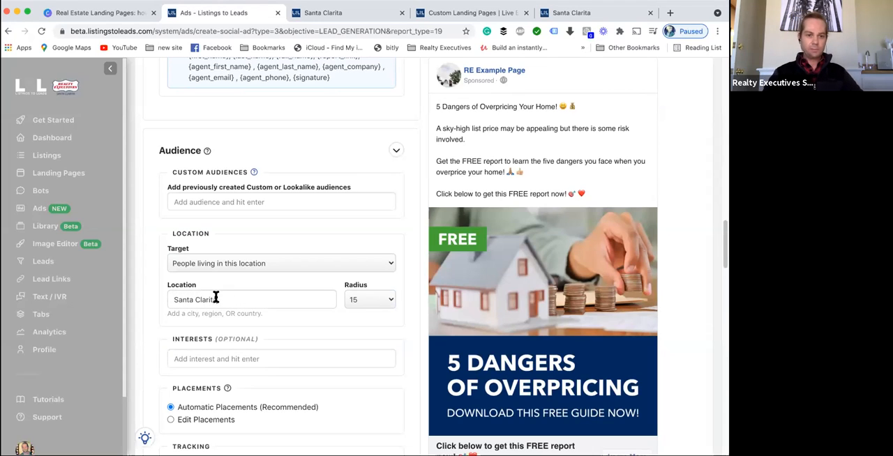
- Review the placements, tracking pixel, budget and schedule, then reopen the Create New Form dialog and close it
scroll(231, 296, down, 1)
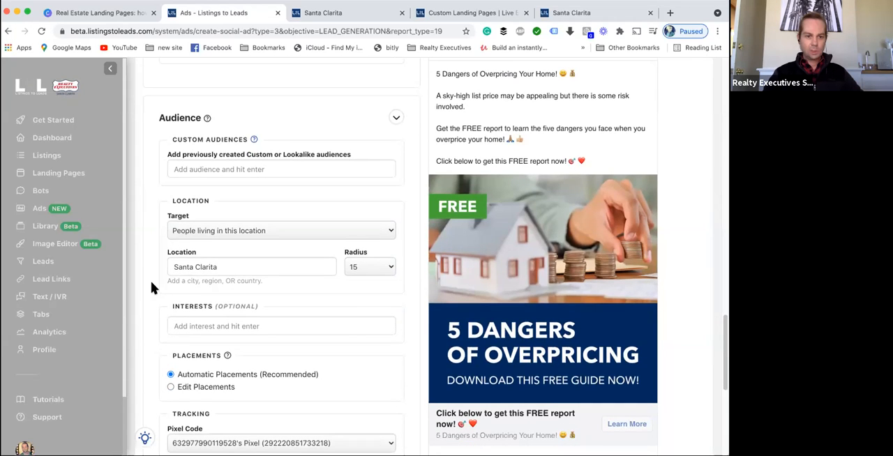
scroll(223, 300, down, 5)
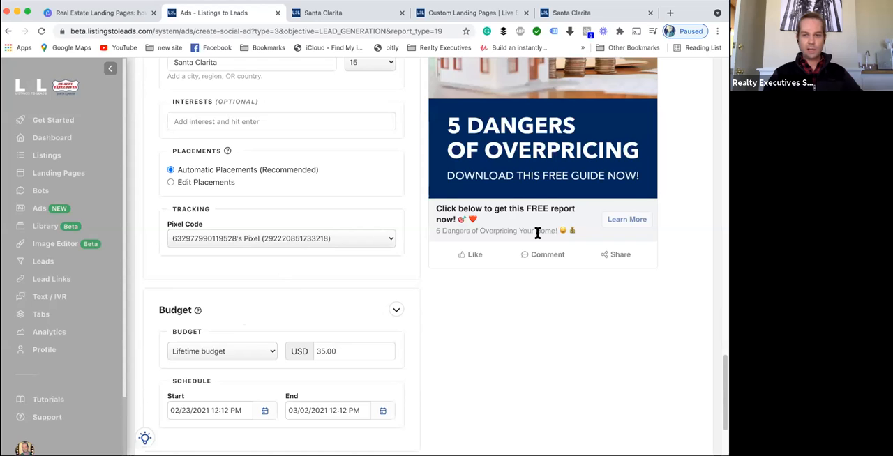
scroll(551, 286, up, 6)
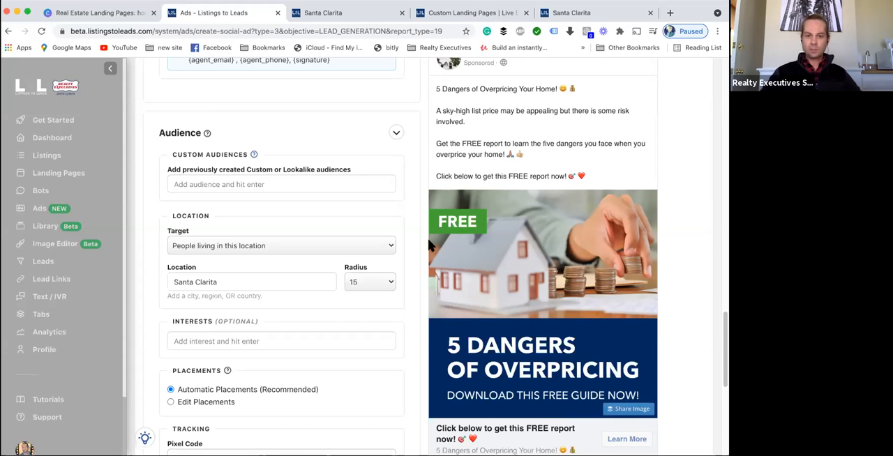
scroll(446, 254, up, 3)
scroll(382, 258, down, 7)
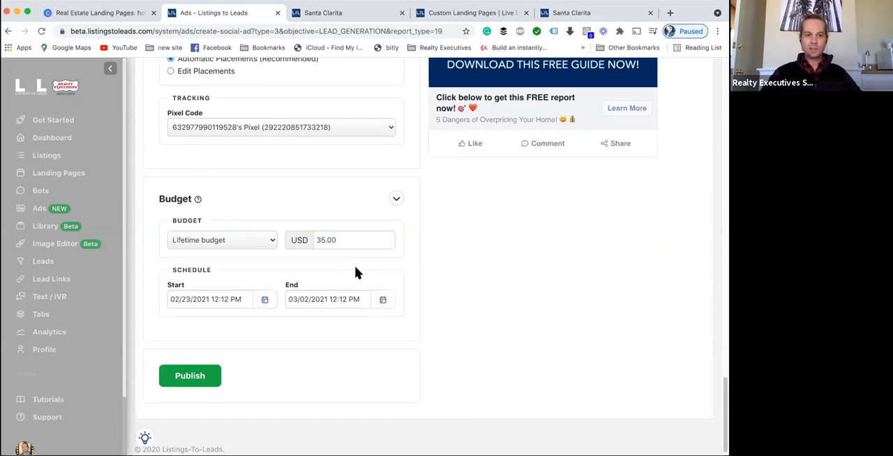
scroll(355, 271, up, 10)
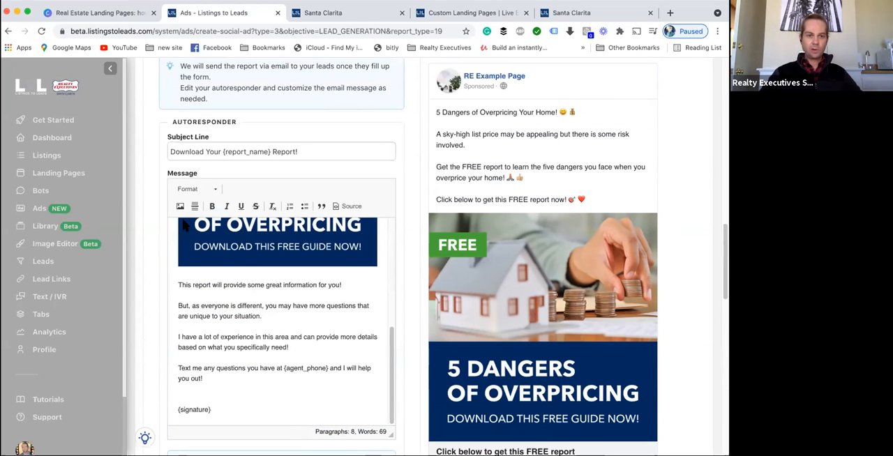
scroll(241, 158, up, 3)
scroll(240, 248, up, 4)
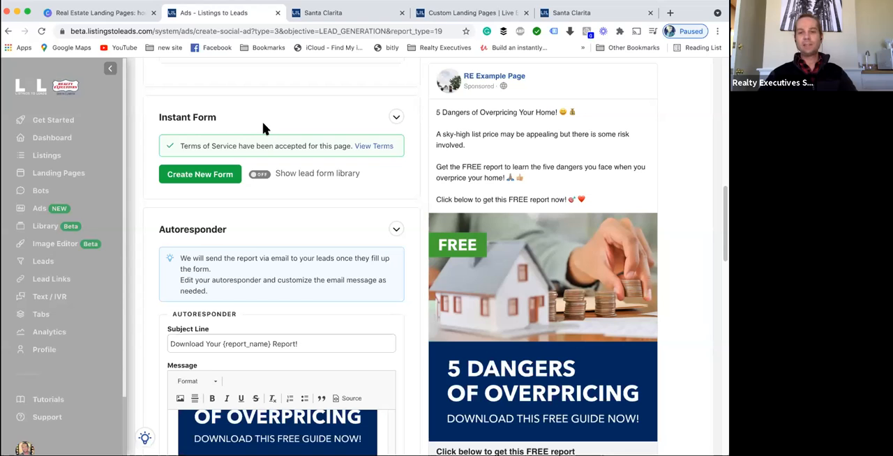
scroll(268, 125, up, 3)
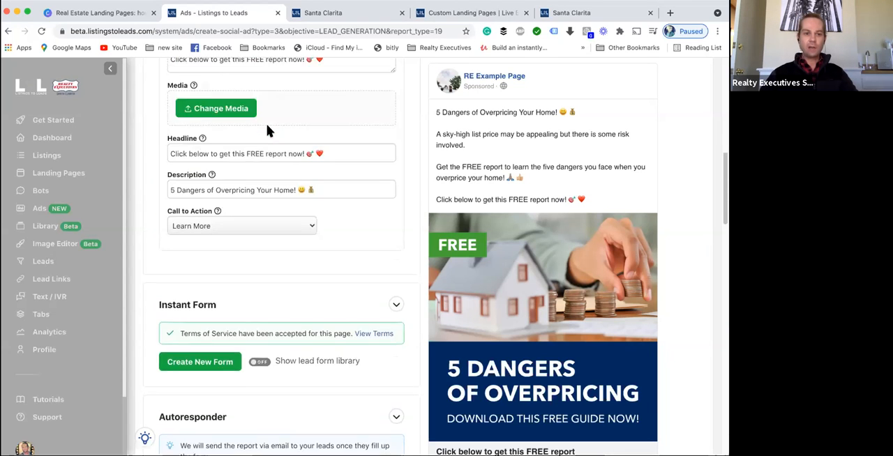
scroll(265, 121, up, 1)
mouse_move(562, 315)
scroll(586, 339, down, 3)
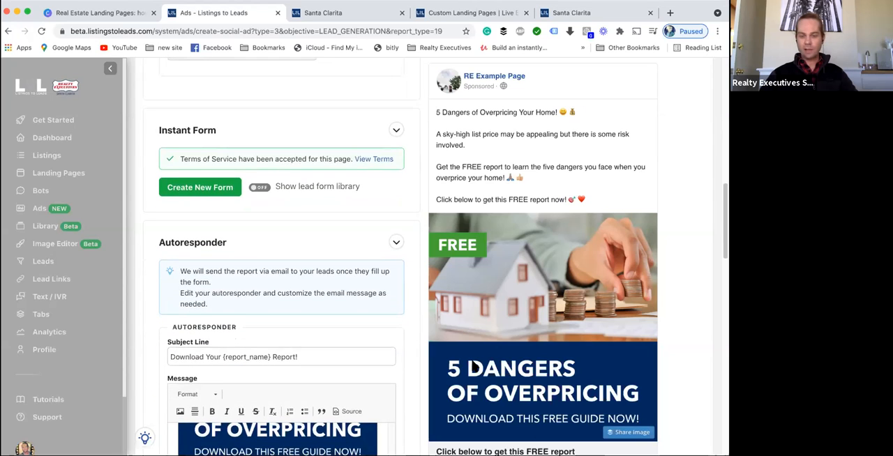
scroll(470, 364, down, 1)
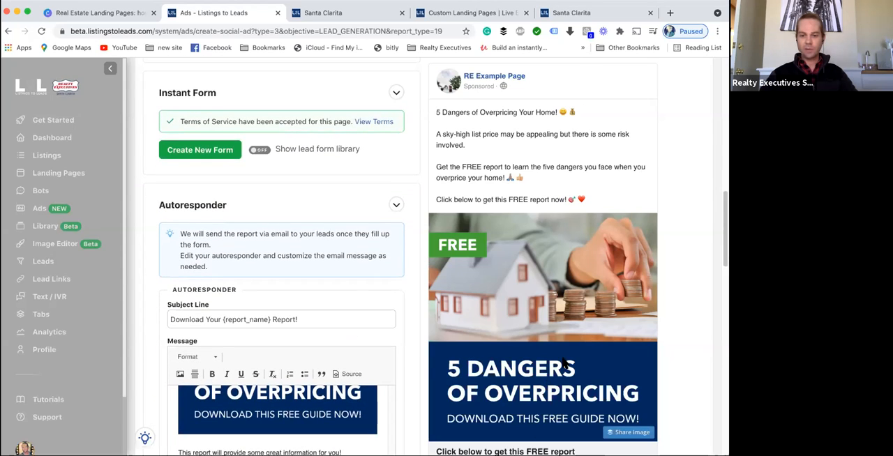
scroll(387, 279, up, 2)
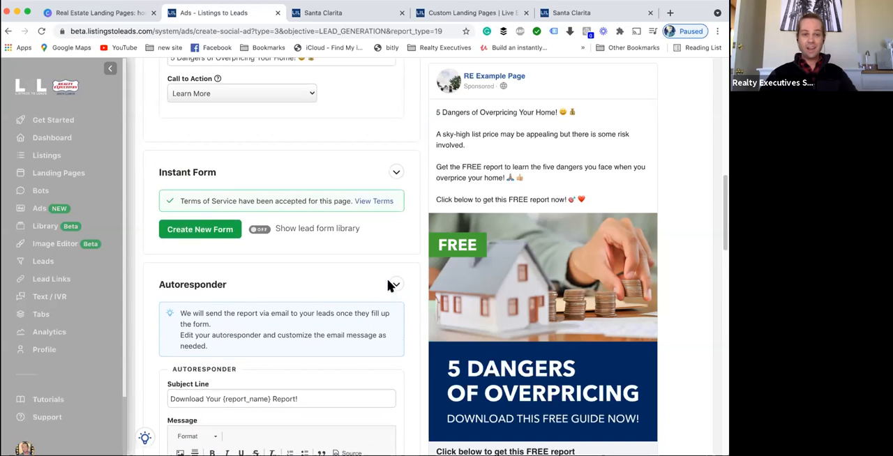
click(236, 234)
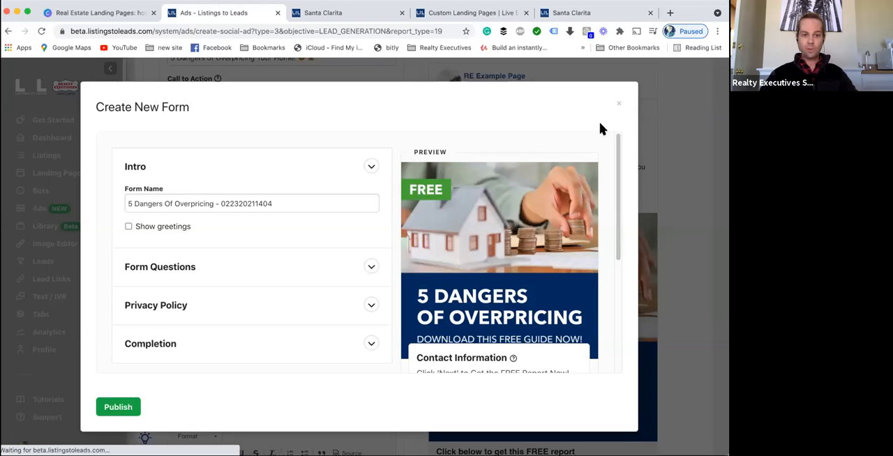
click(615, 103)
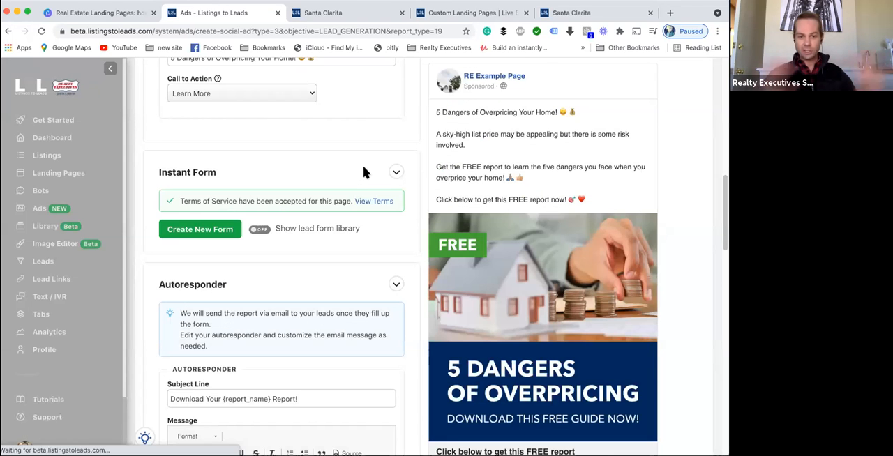
- Scroll through the audience, budget and ad copy sections of the social content ad back to the campaign
scroll(325, 216, down, 10)
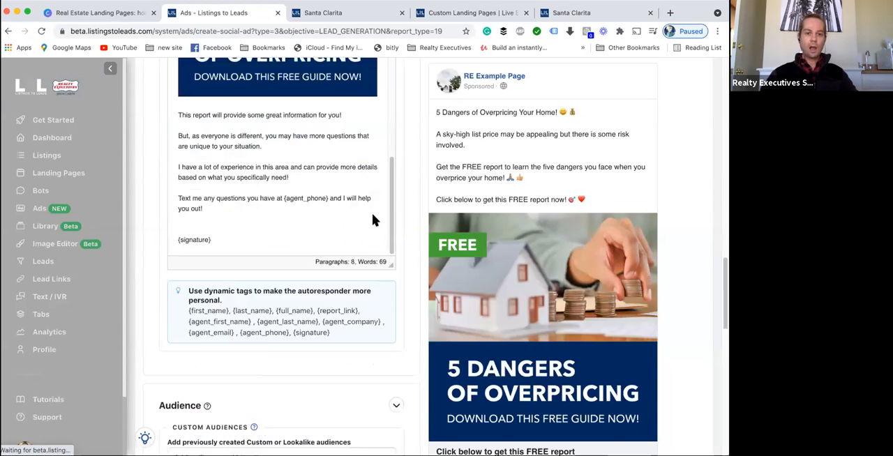
scroll(347, 313, down, 4)
click(239, 293)
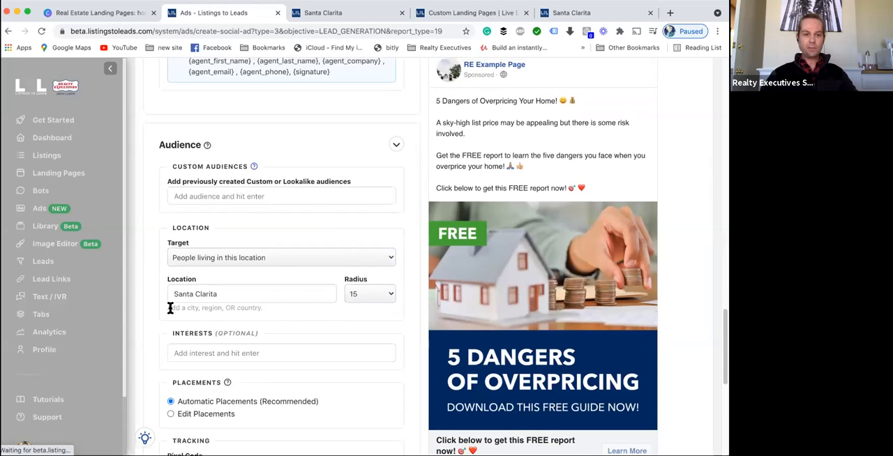
scroll(170, 307, down, 3)
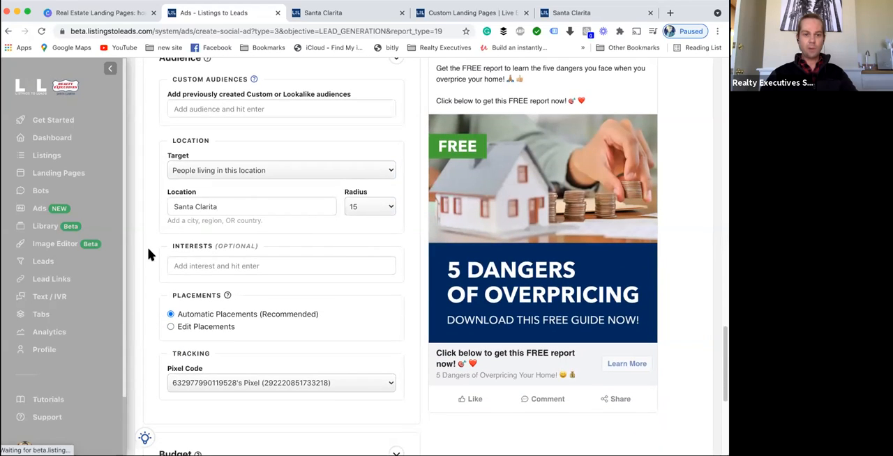
scroll(148, 254, down, 8)
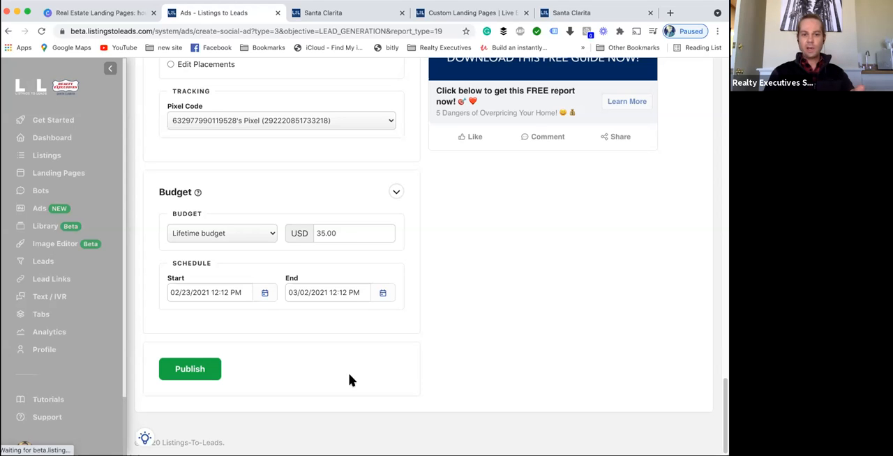
scroll(349, 375, up, 12)
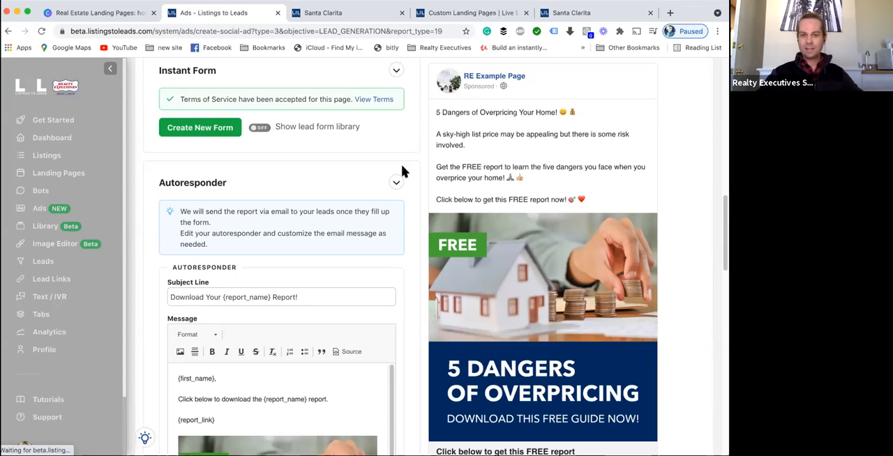
scroll(392, 205, up, 10)
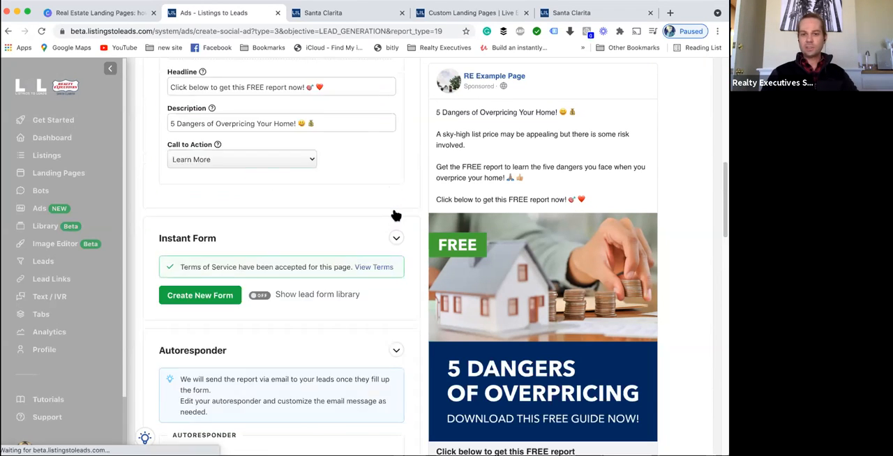
scroll(398, 227, up, 5)
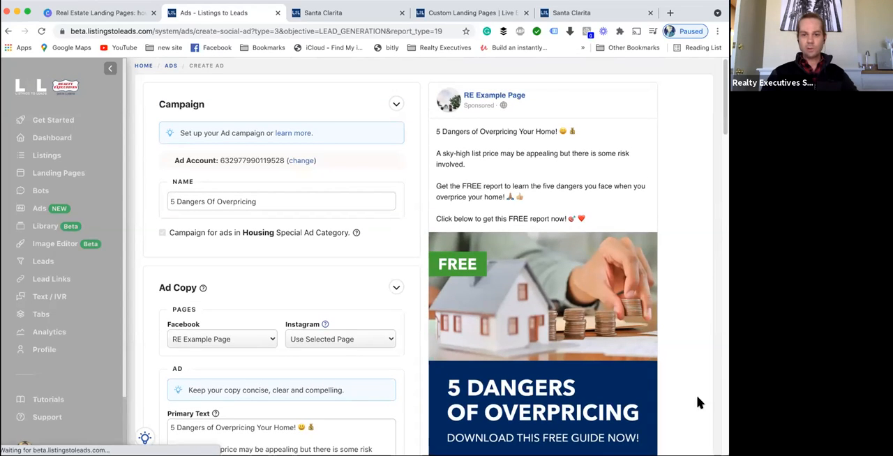
scroll(537, 116, down, 1)
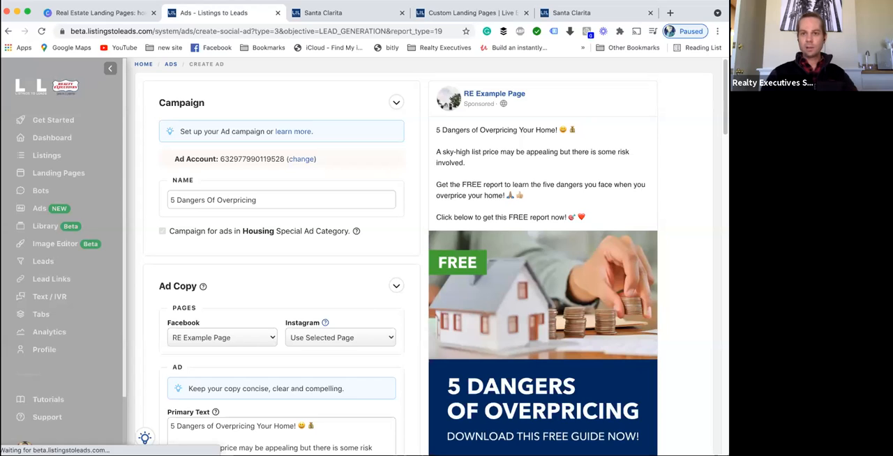
- Switch between the Santa Clarita landing page tab and the ad creation tab to compare them
click(608, 12)
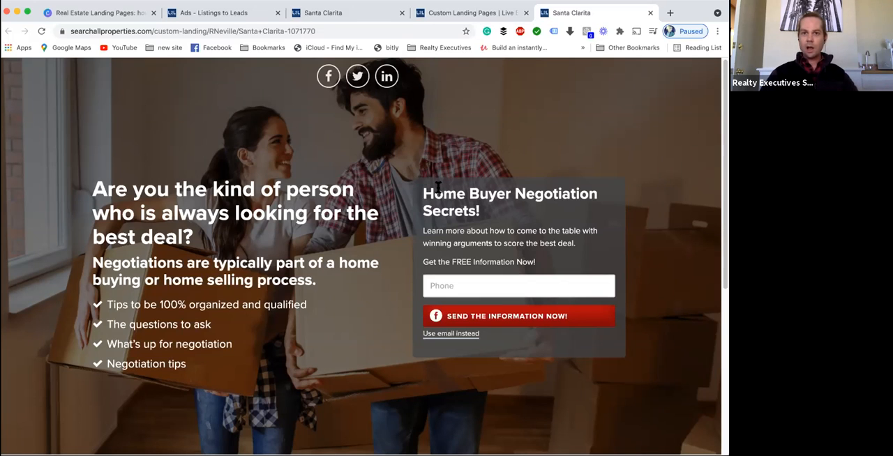
click(216, 12)
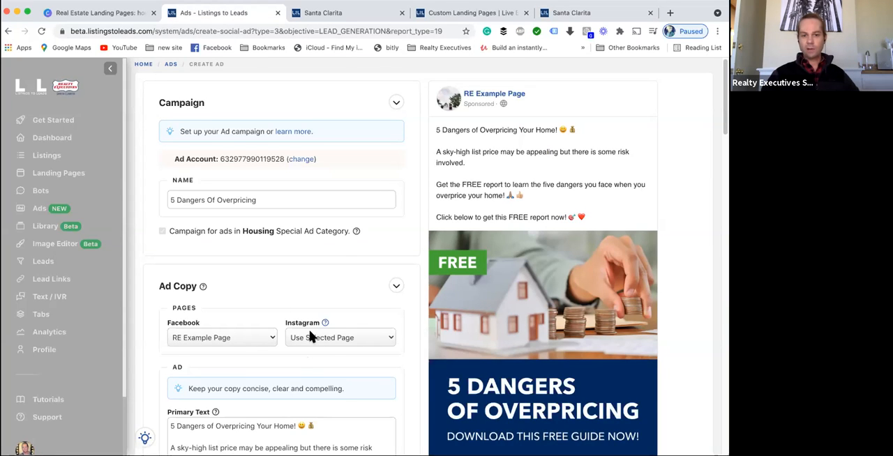
scroll(312, 337, down, 1)
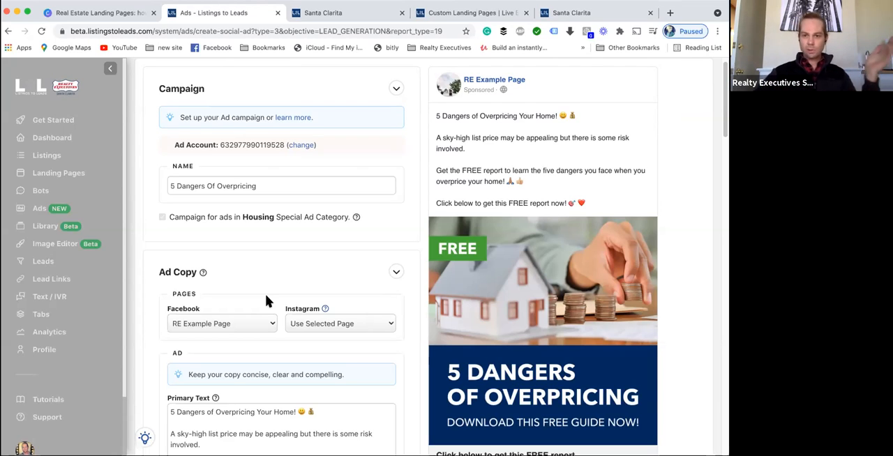
click(550, 15)
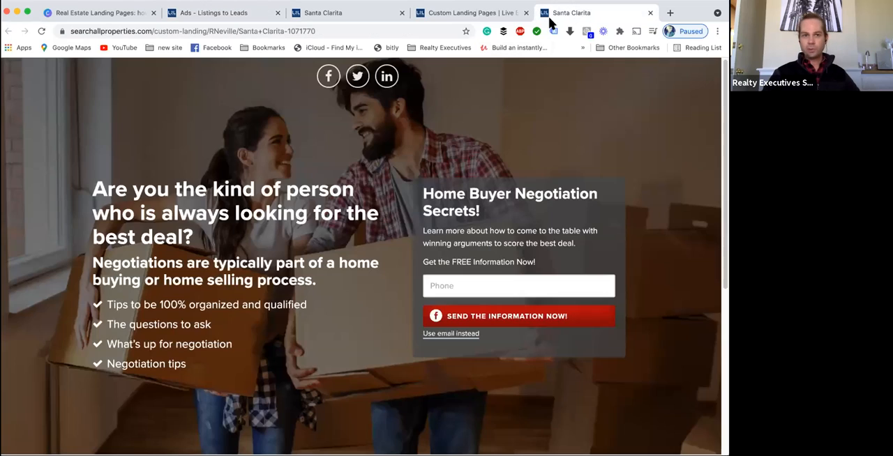
- Return to the ads tab and create a social content ad for the PDF report '6 Questions To Ask Before You Sell Your House'
click(120, 30)
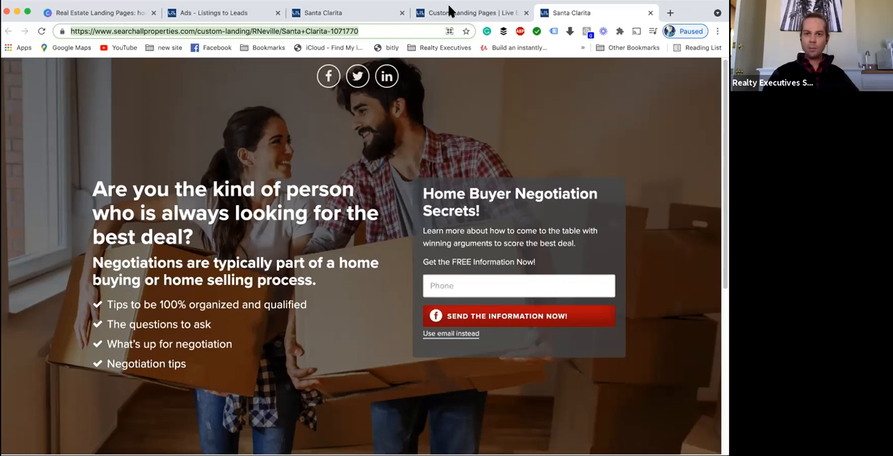
click(204, 13)
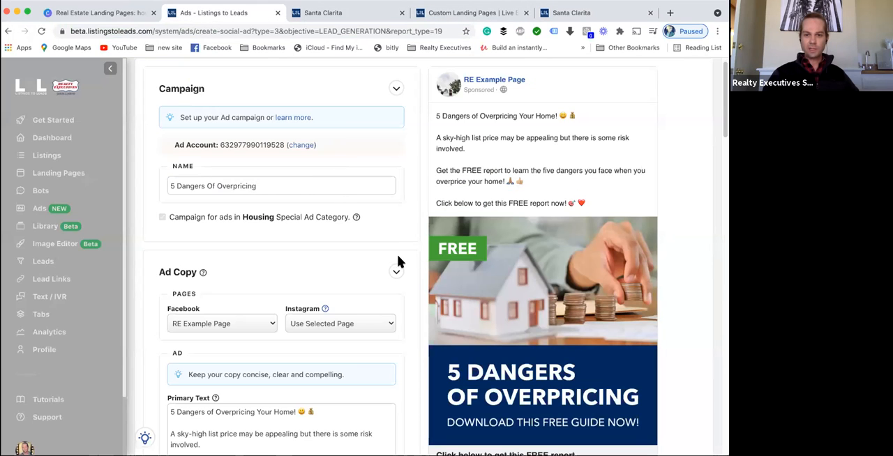
scroll(395, 257, up, 1)
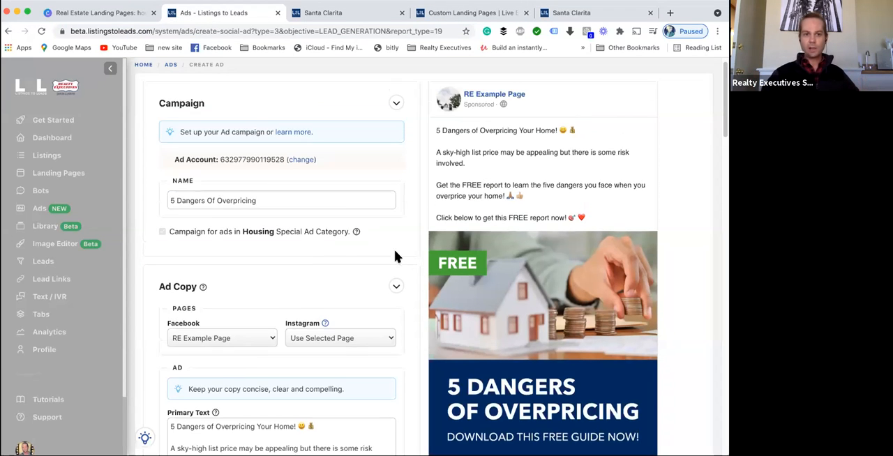
click(39, 209)
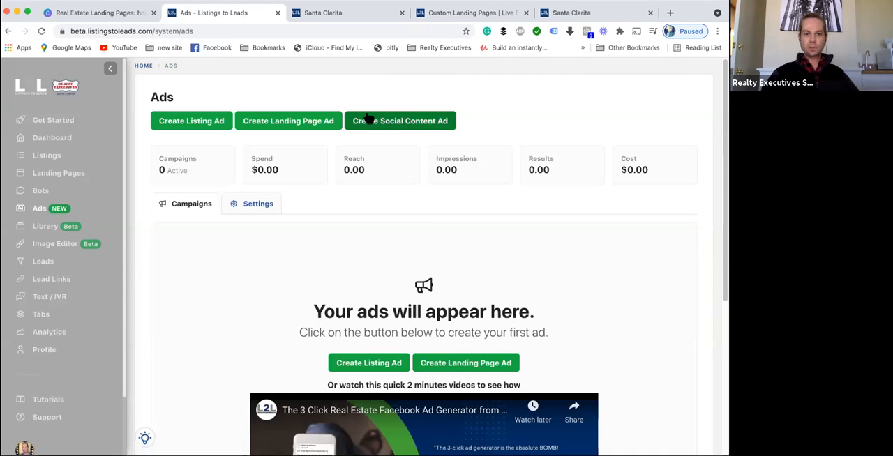
click(368, 120)
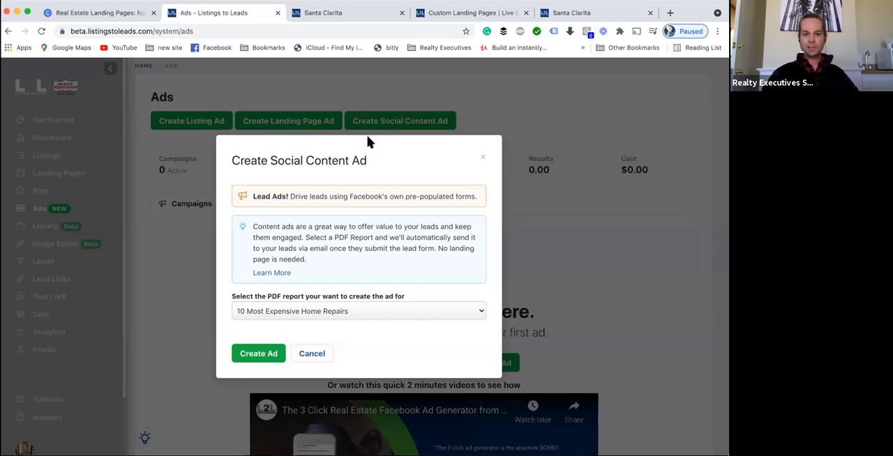
click(358, 307)
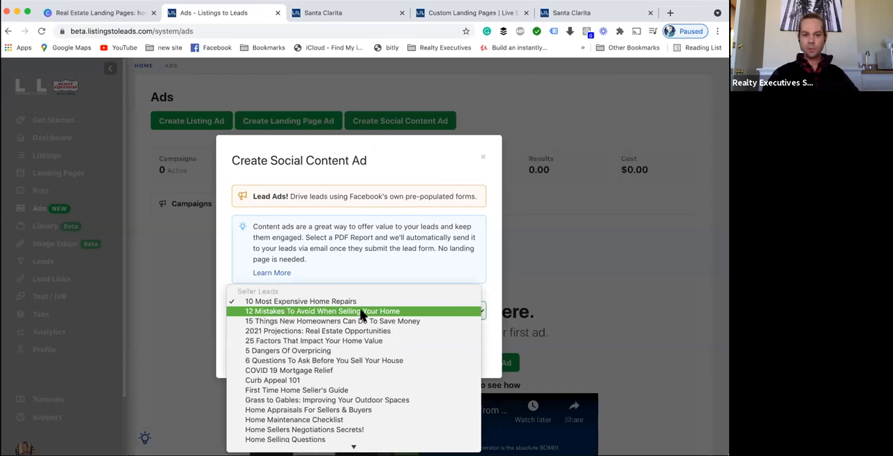
click(357, 362)
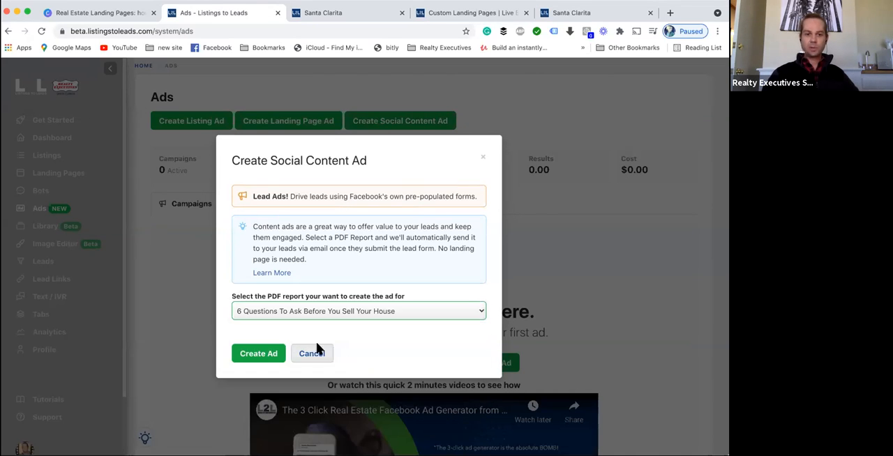
click(270, 353)
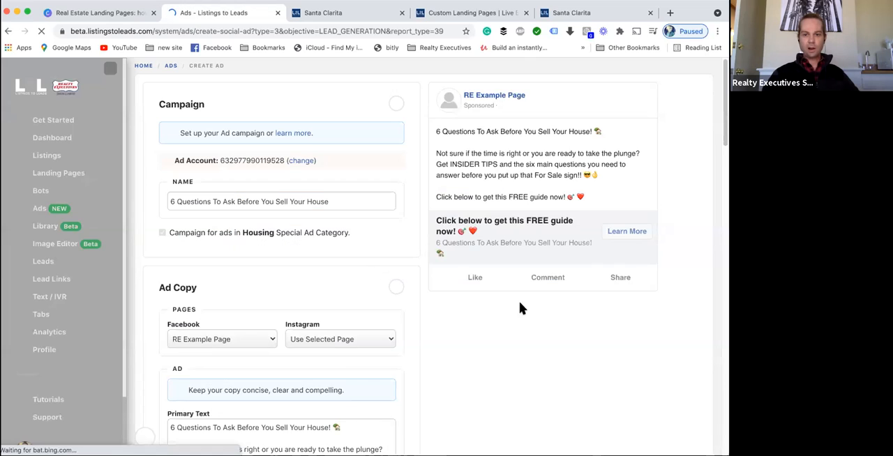
- Scroll to the Instant Form section and toggle the lead form library on and off again
scroll(525, 208, down, 1)
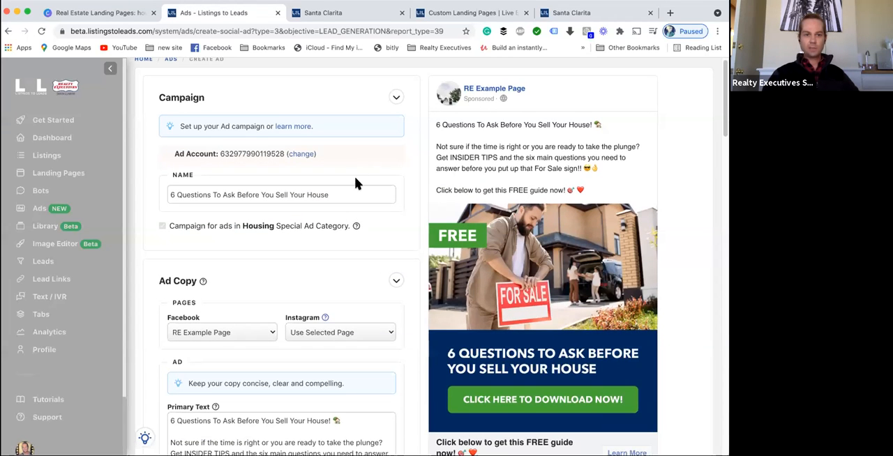
scroll(396, 210, down, 5)
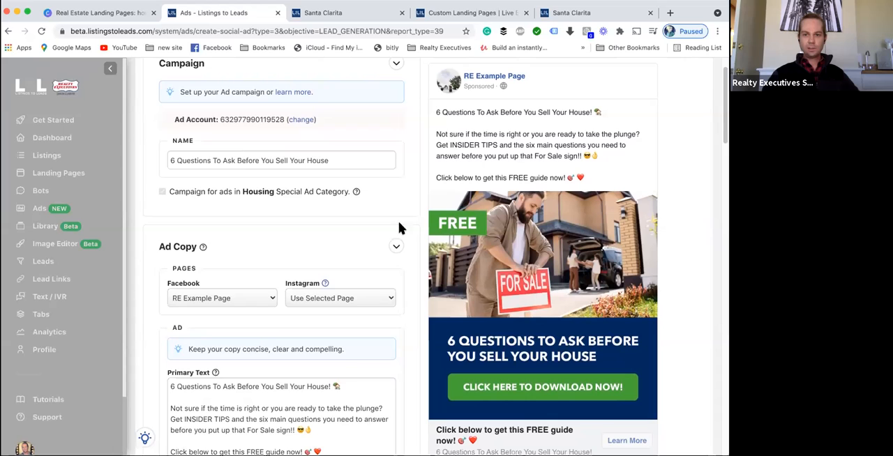
scroll(391, 244, down, 3)
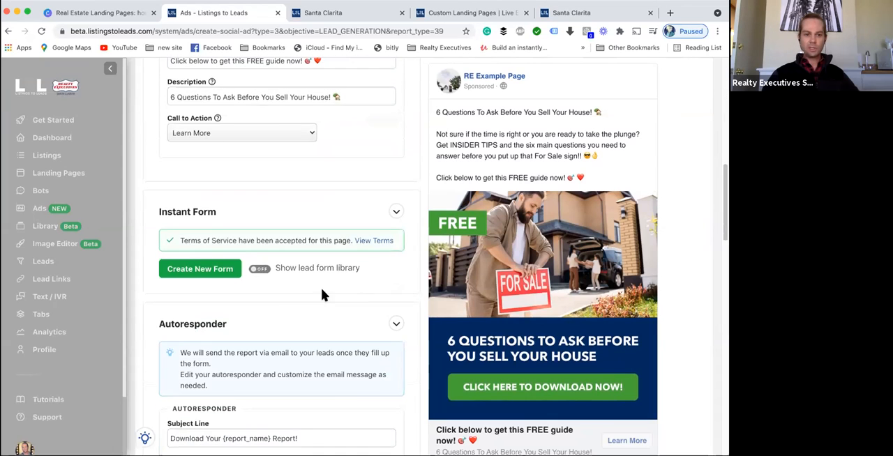
click(258, 271)
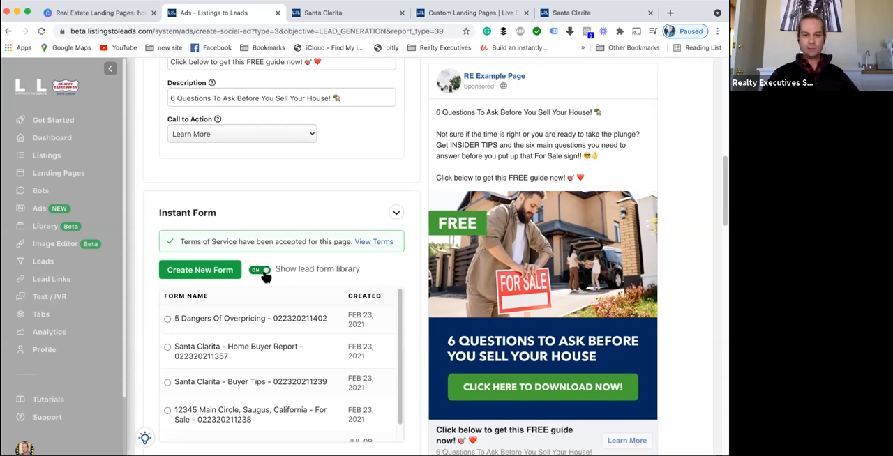
click(261, 272)
- Scroll through the autoresponder, audience, budget and publish sections, then go back to the Ads overview
scroll(202, 269, down, 1)
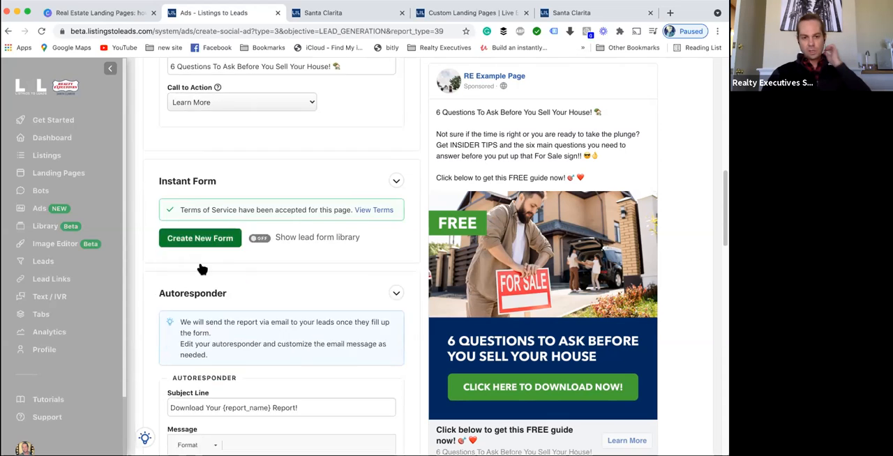
scroll(201, 270, down, 5)
scroll(202, 269, down, 10)
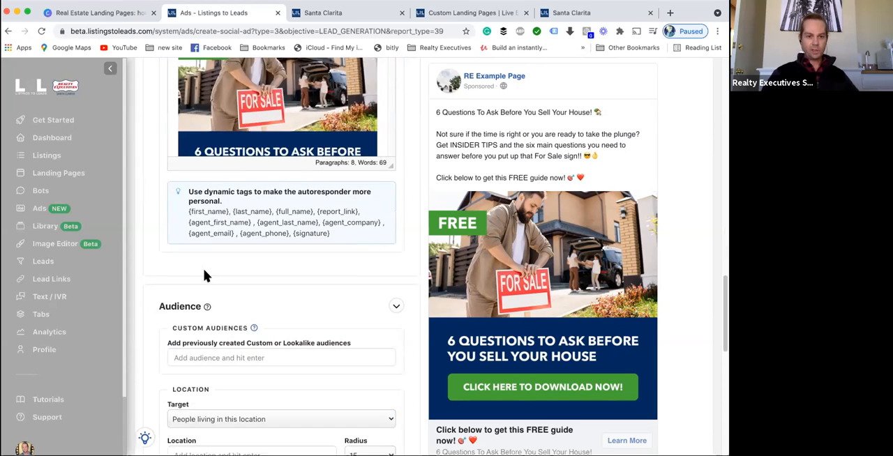
scroll(205, 276, down, 5)
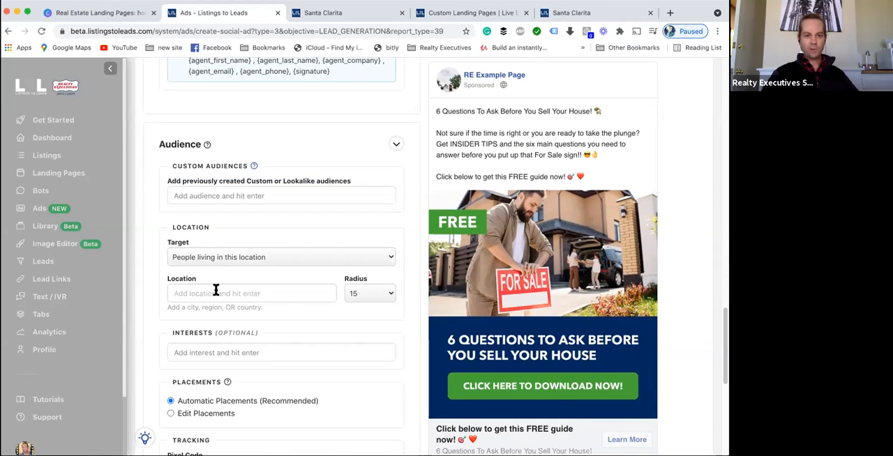
scroll(216, 289, down, 10)
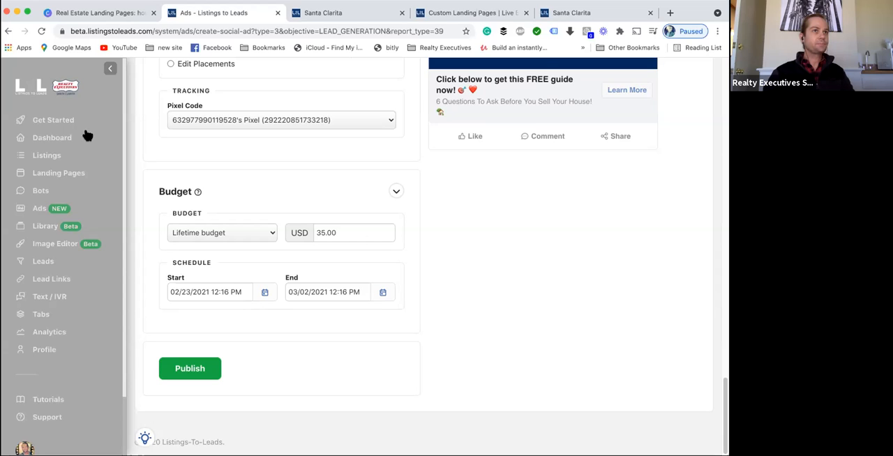
scroll(197, 207, up, 1)
click(46, 209)
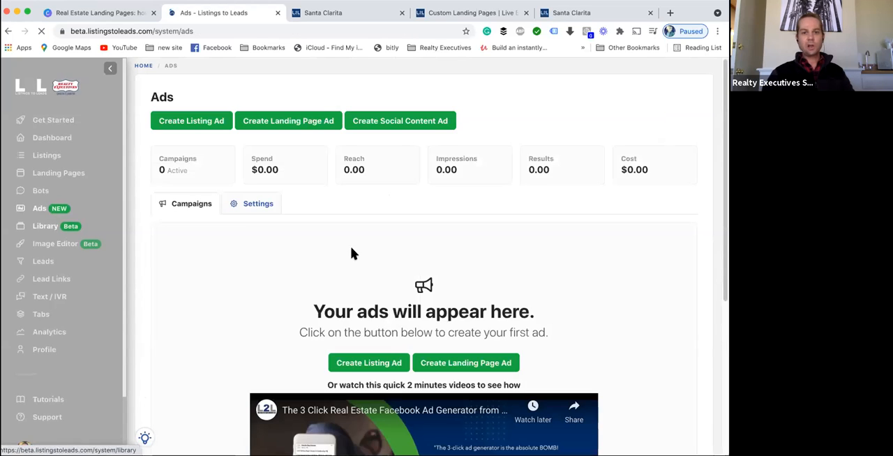
- Disconnect the Facebook ad account in the Ads settings
scroll(480, 257, down, 4)
scroll(445, 221, up, 4)
scroll(405, 195, down, 1)
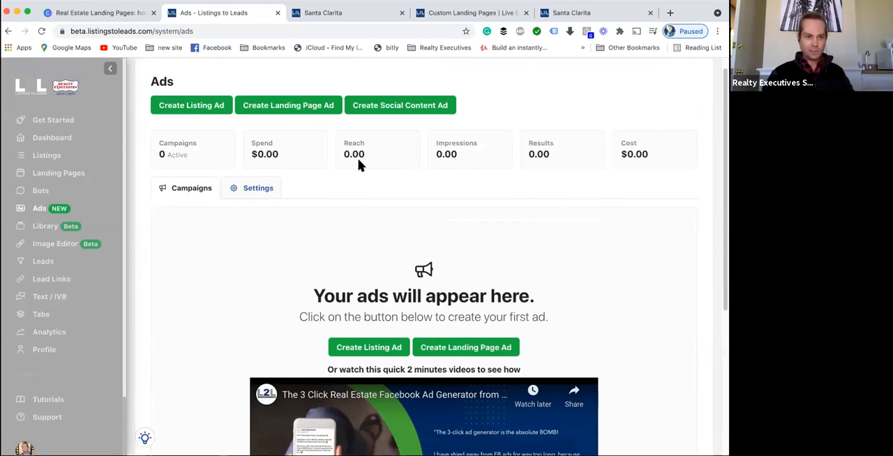
click(253, 190)
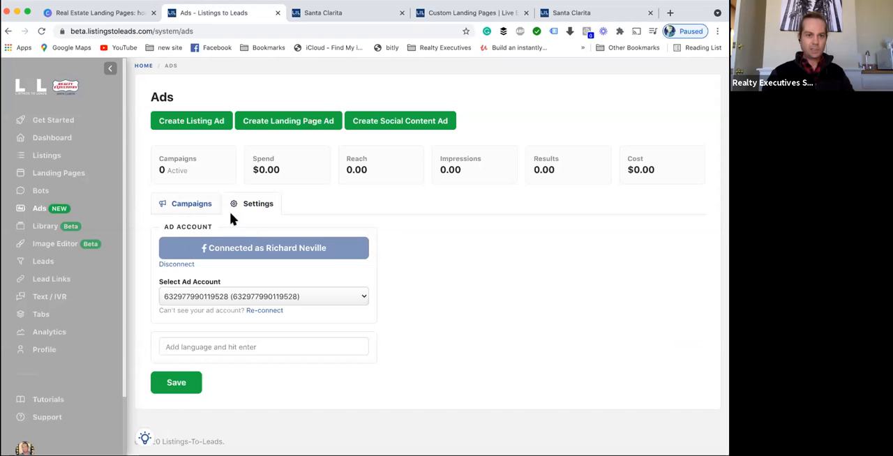
click(169, 266)
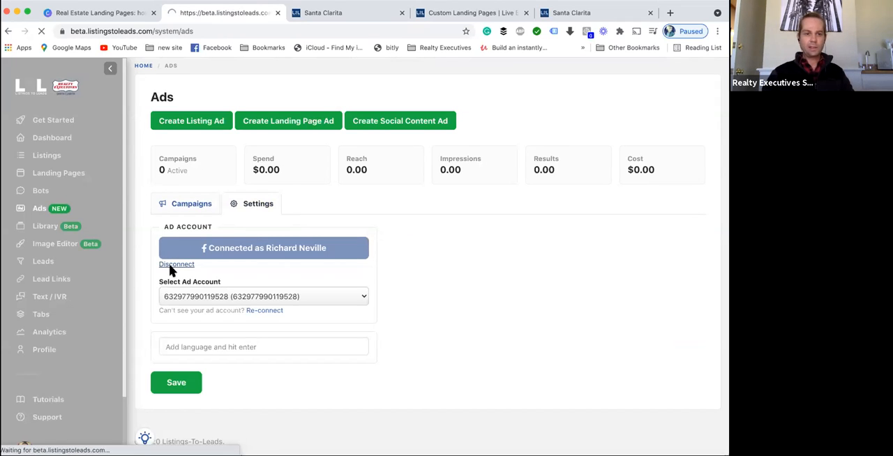
click(38, 209)
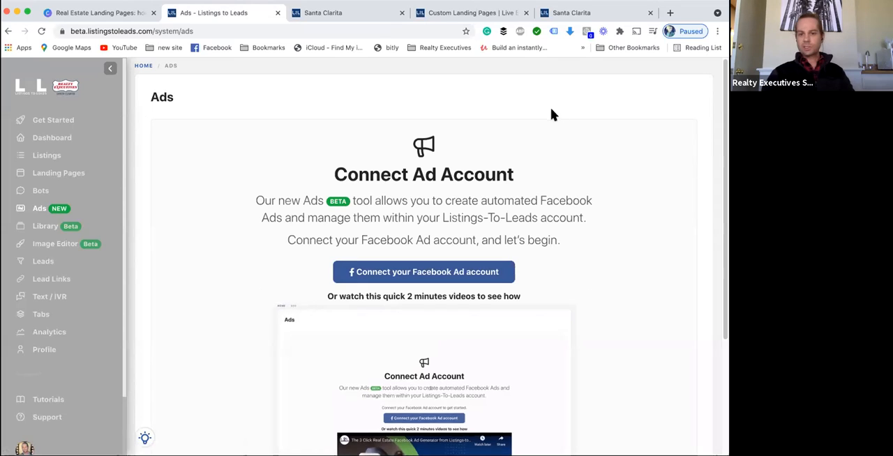
- Begin connecting a Facebook ad account, then leave the Facebook login page and return to Ads
click(423, 272)
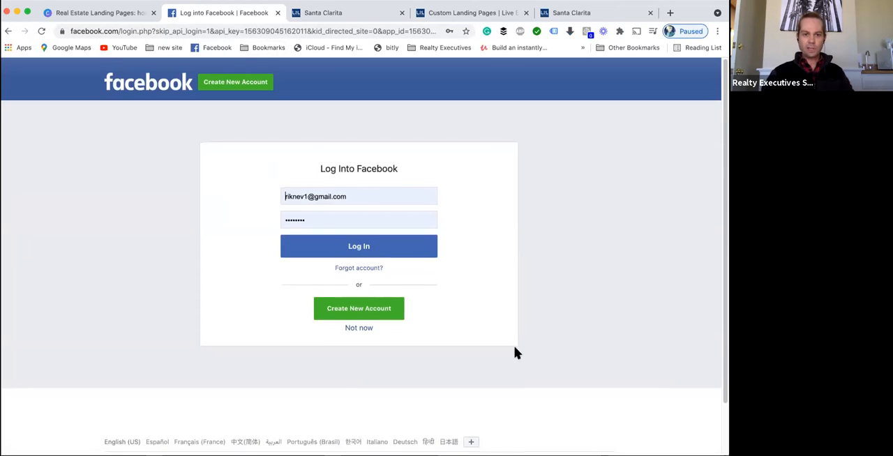
scroll(514, 352, down, 1)
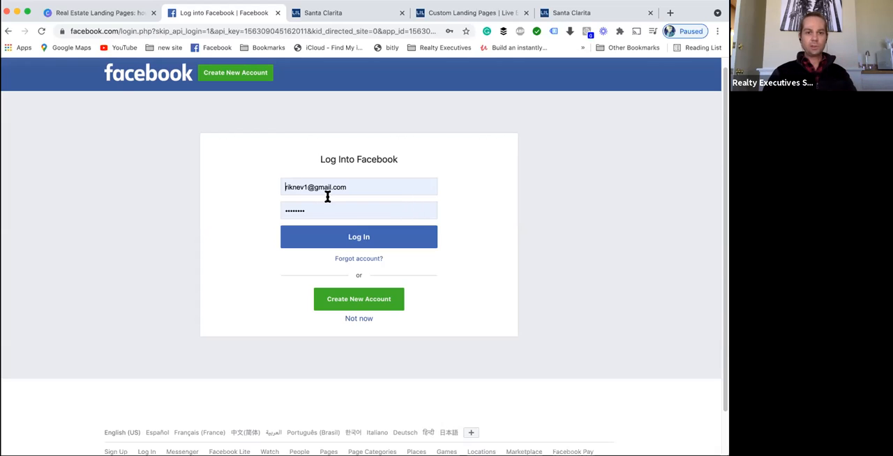
click(103, 17)
click(241, 11)
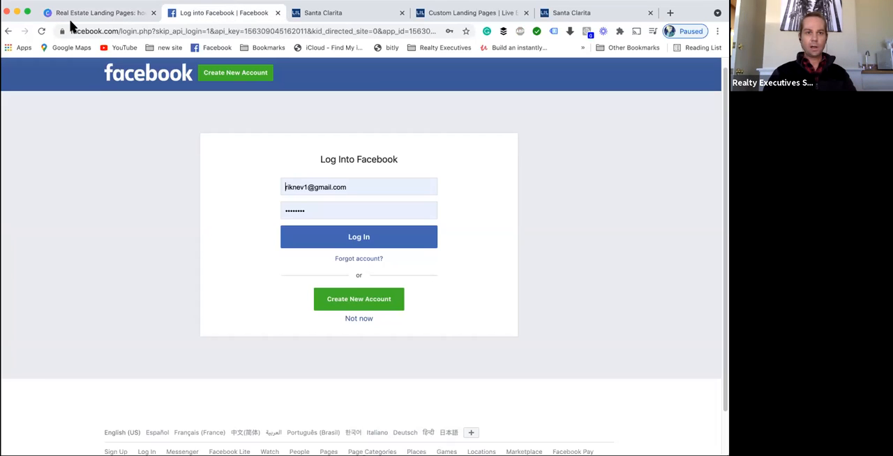
click(8, 32)
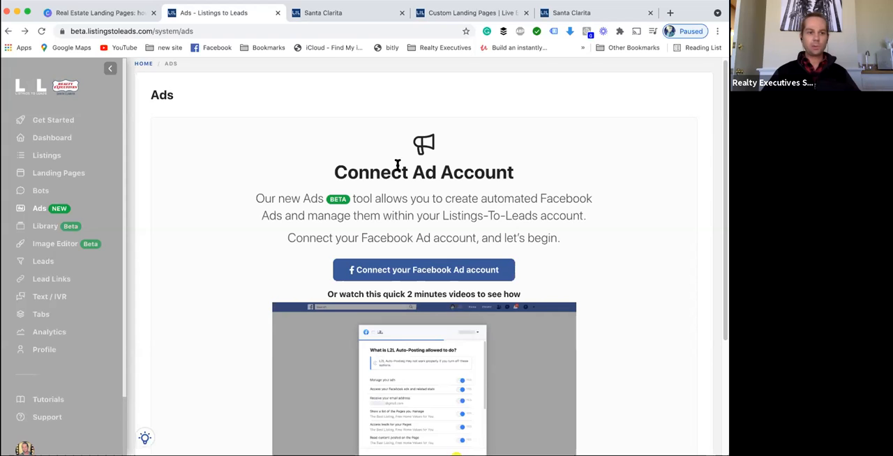
click(39, 208)
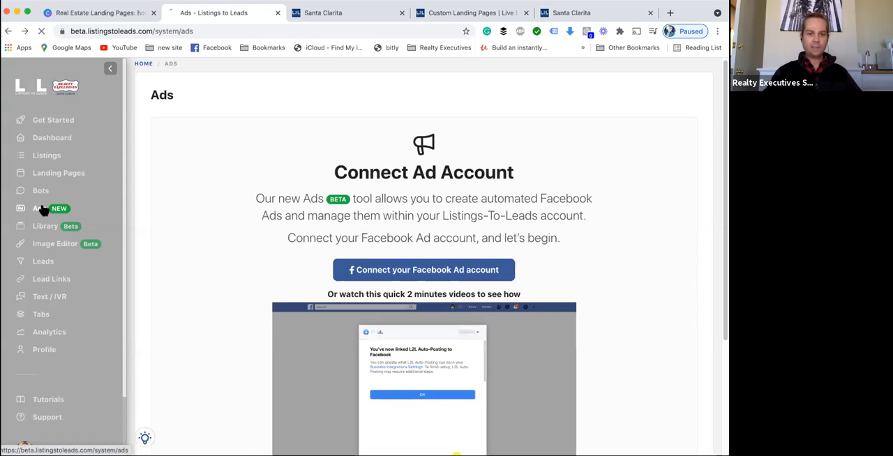